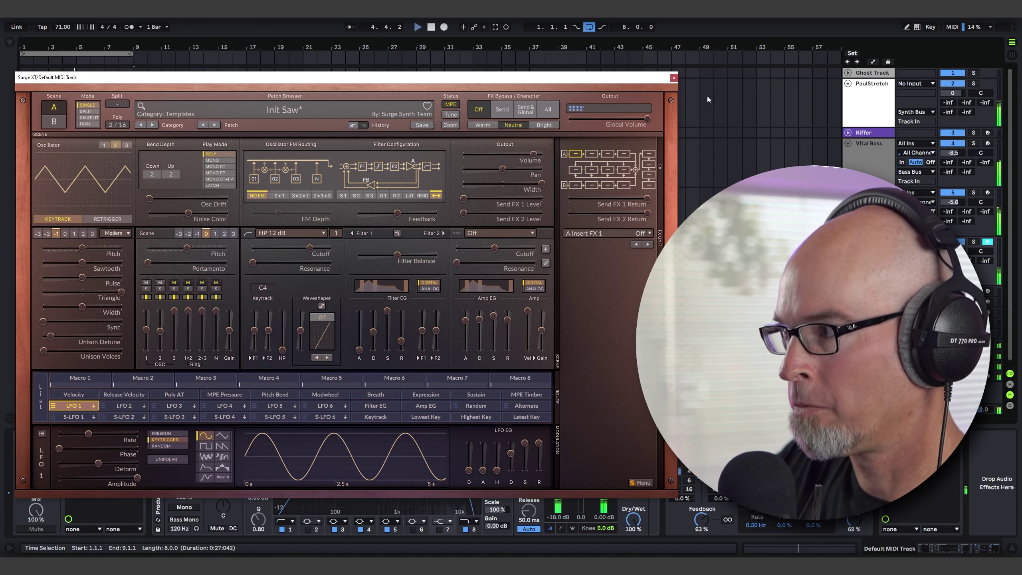
- Close the Surge XT plug-in window
left_click(674, 78)
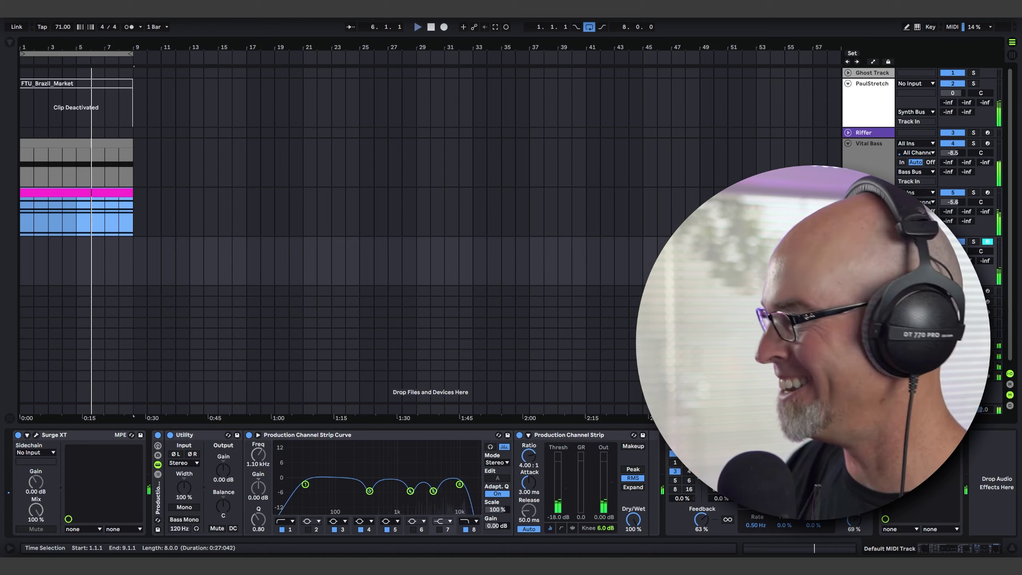
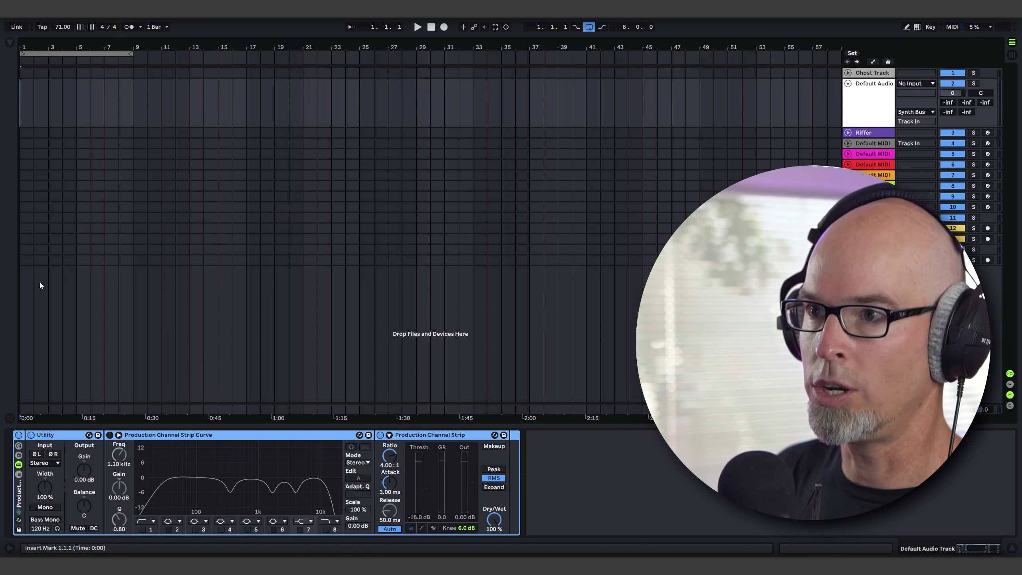
- Place FTU_Brazil_Market.wav at the start of the default audio track, trim it to end at bar 9, and play it
left_click(11, 45)
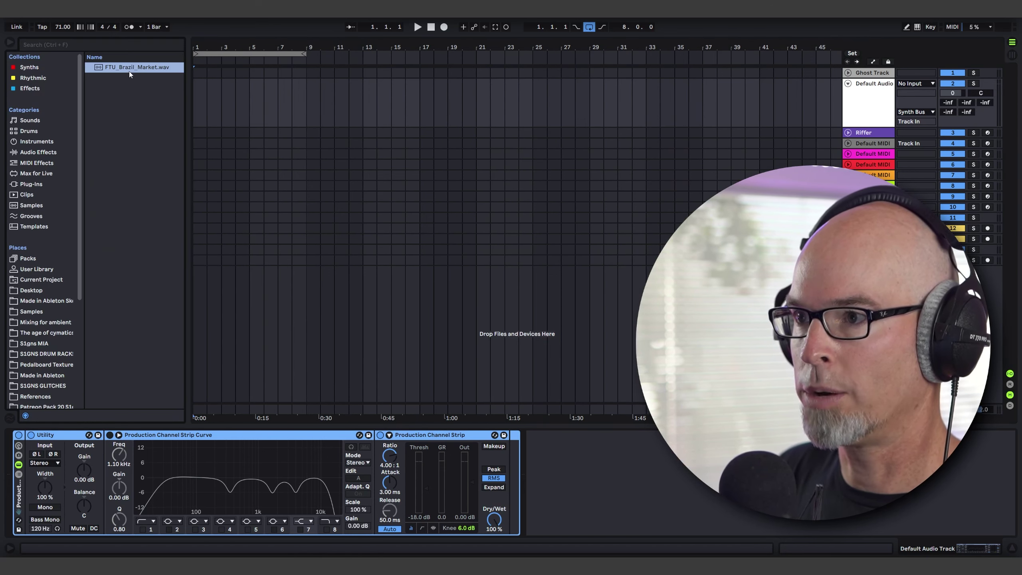
left_click_drag(125, 66, 194, 95)
left_click(12, 45)
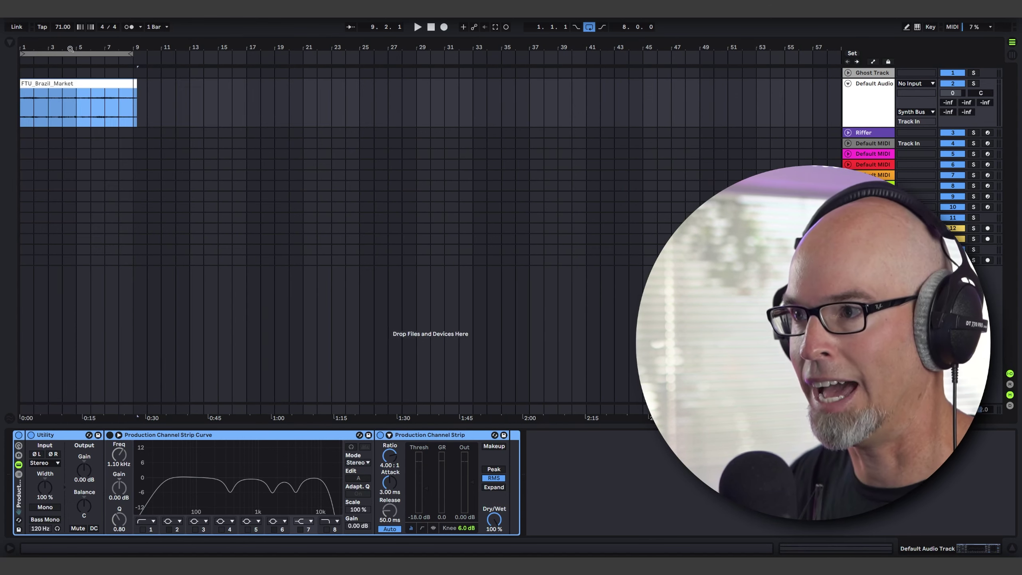
left_click_drag(135, 83, 134, 88)
key("space")
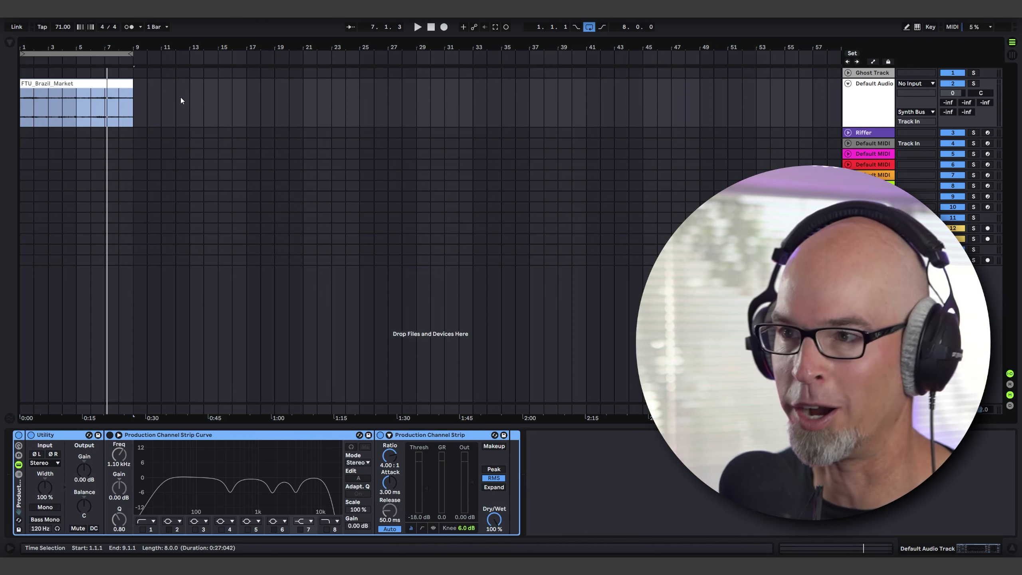
- Add the Resonators audio effect after the channel strip on the default audio track
left_click(10, 41)
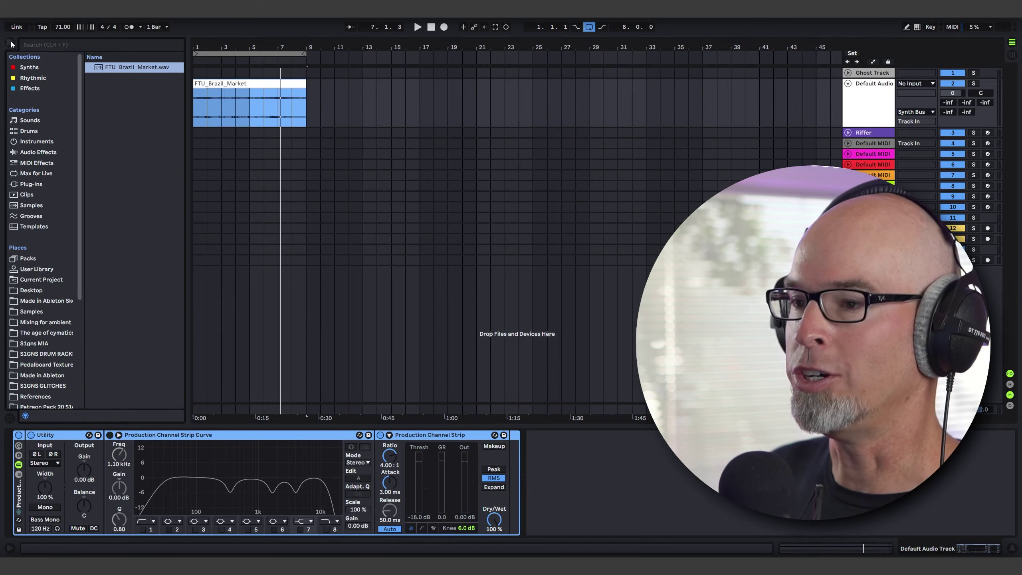
left_click(46, 151)
left_click_drag(244, 118, 244, 118)
key("ctrl+alt+b")
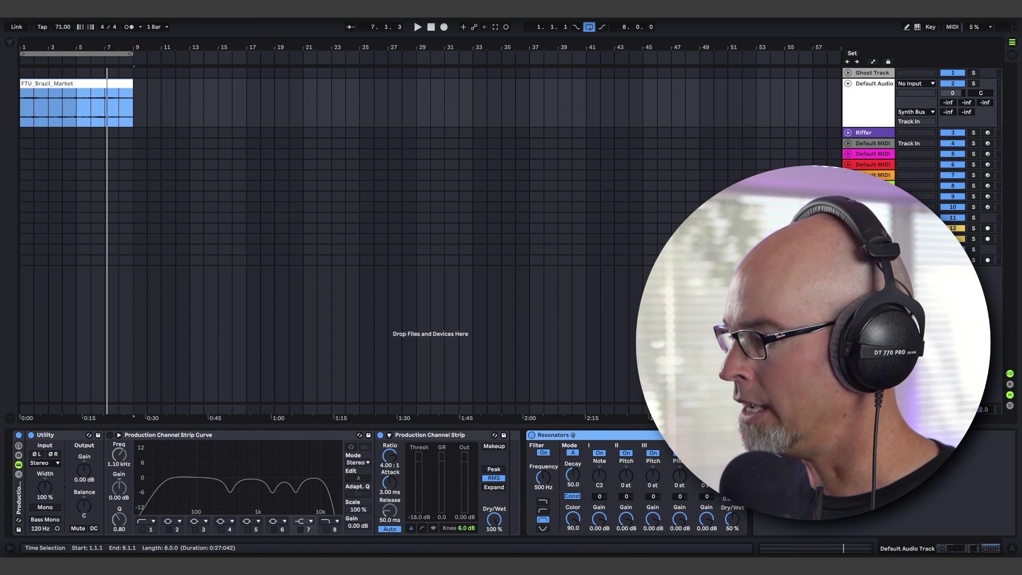
- Tune Resonators to note B1, with pitch II at +7 st, III at +5 st and IV at +12 st
left_click(880, 143)
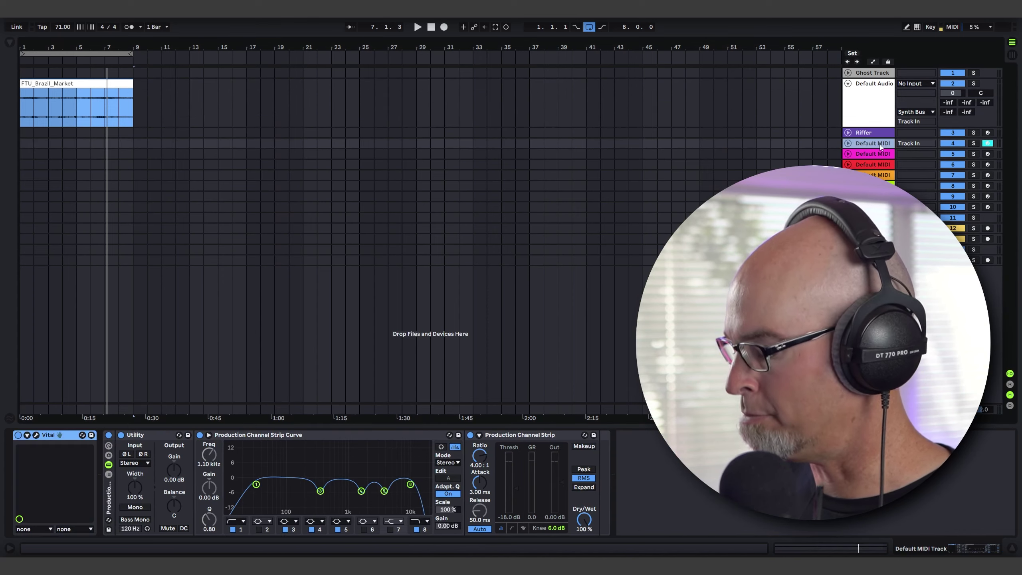
left_click(853, 109)
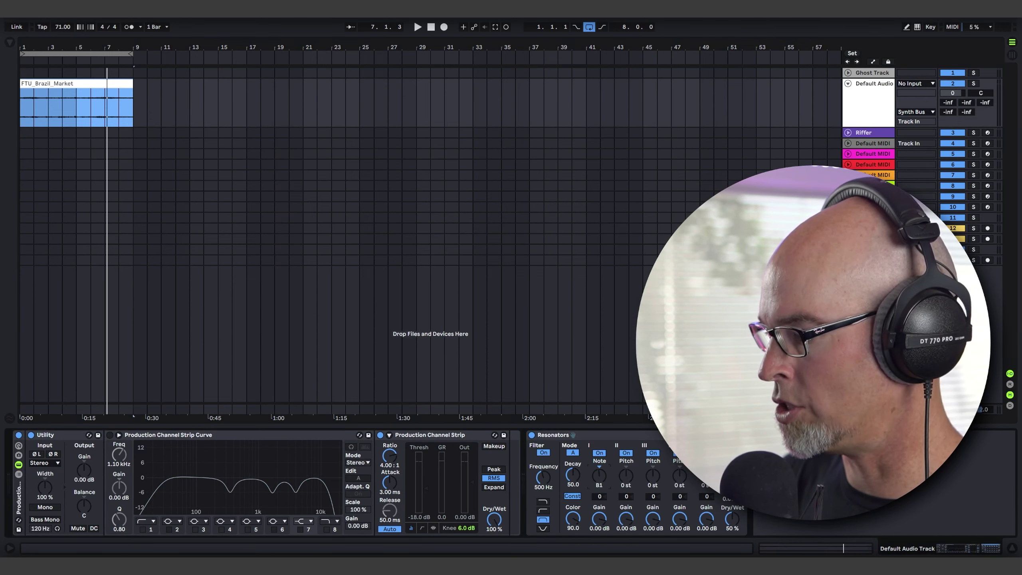
left_click_drag(627, 476, 626, 462)
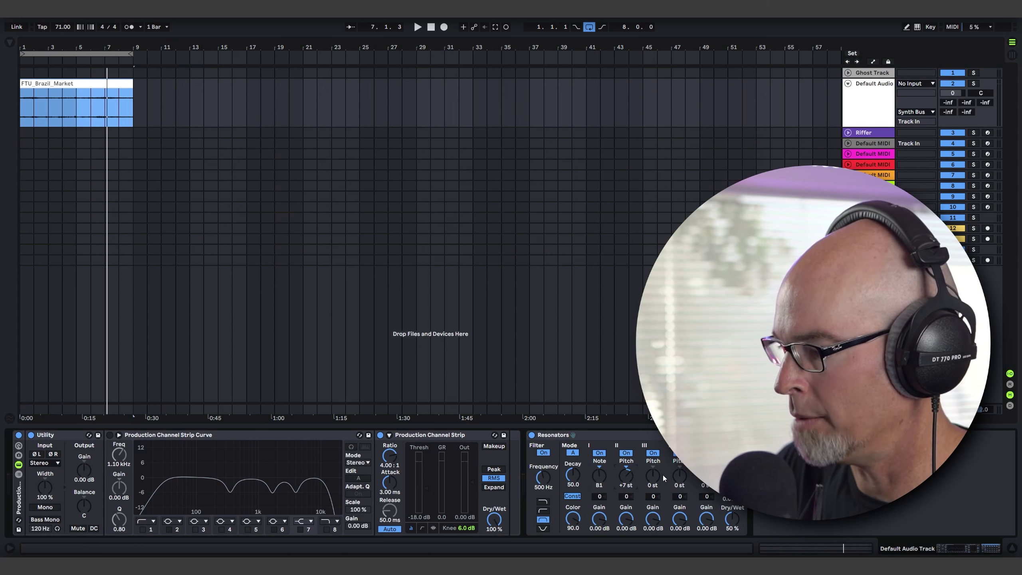
left_click_drag(653, 476, 678, 459)
- Play the clip and raise the Resonators Dry/Wet to 67%
key("space")
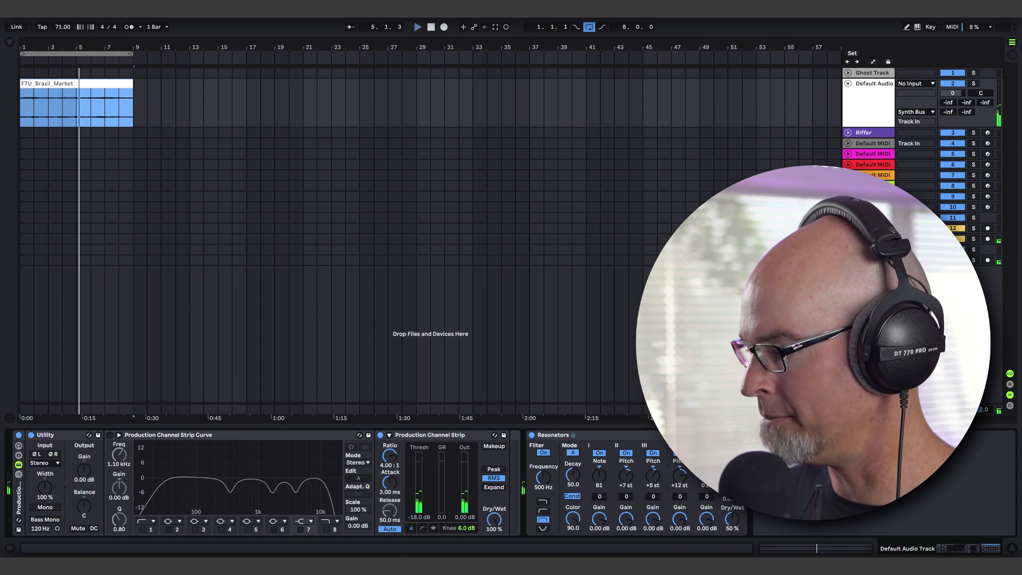
left_click_drag(732, 519, 733, 509)
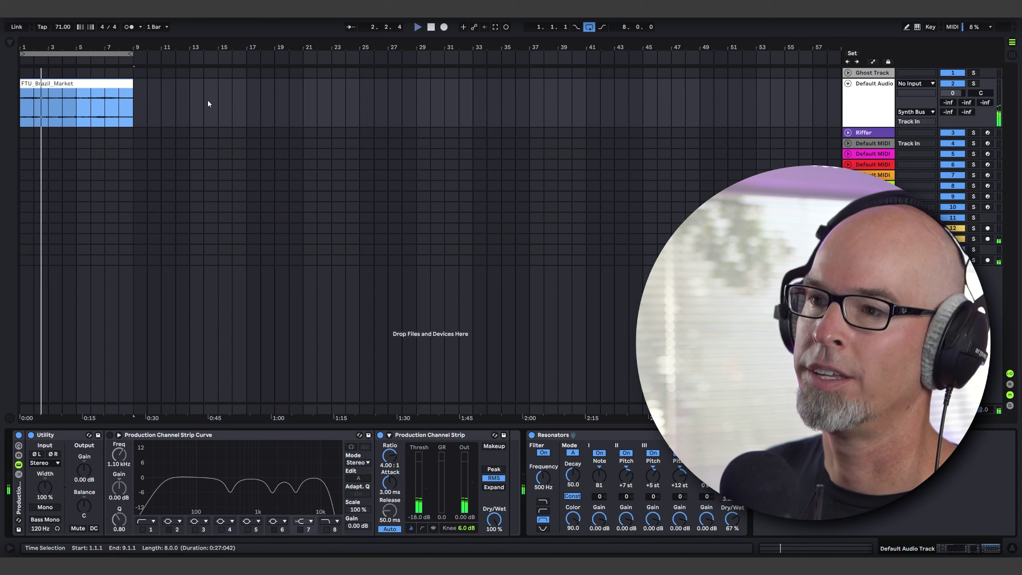
key("space")
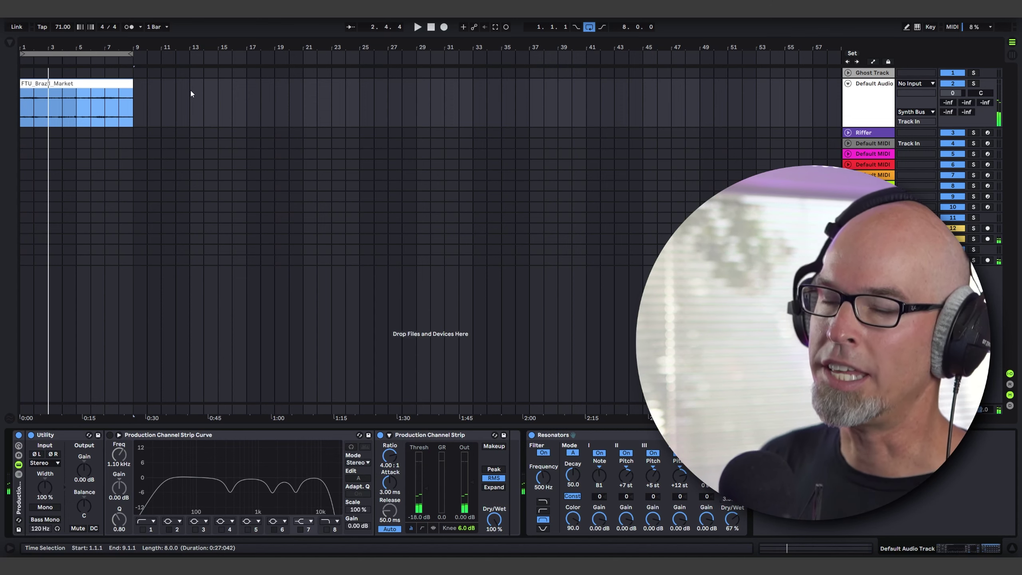
- Insert the PaulXStretch plug-in before Resonators and move its window clear of the audio clip
left_click(10, 42)
left_click(33, 88)
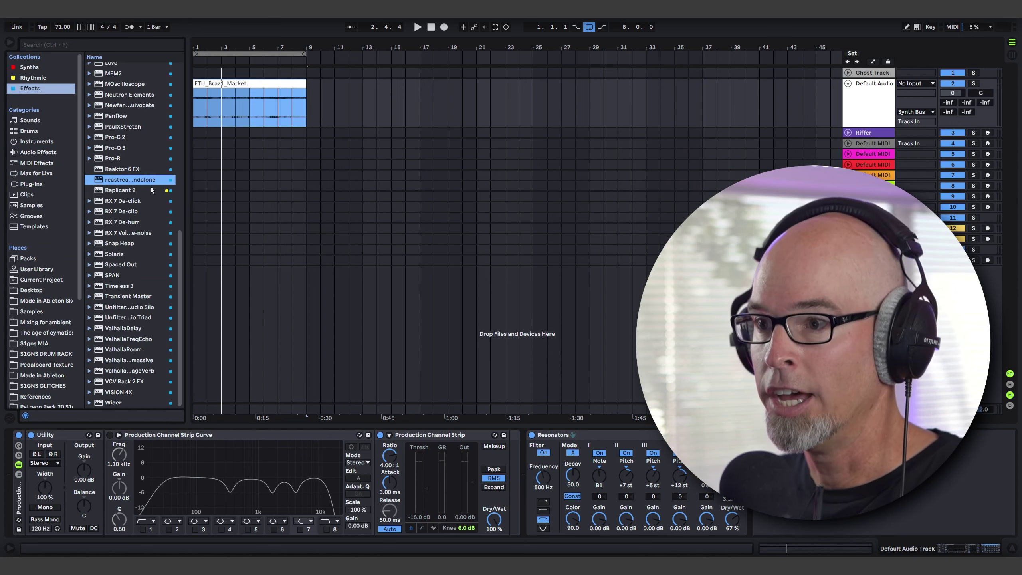
scroll(141, 201, "up", 3)
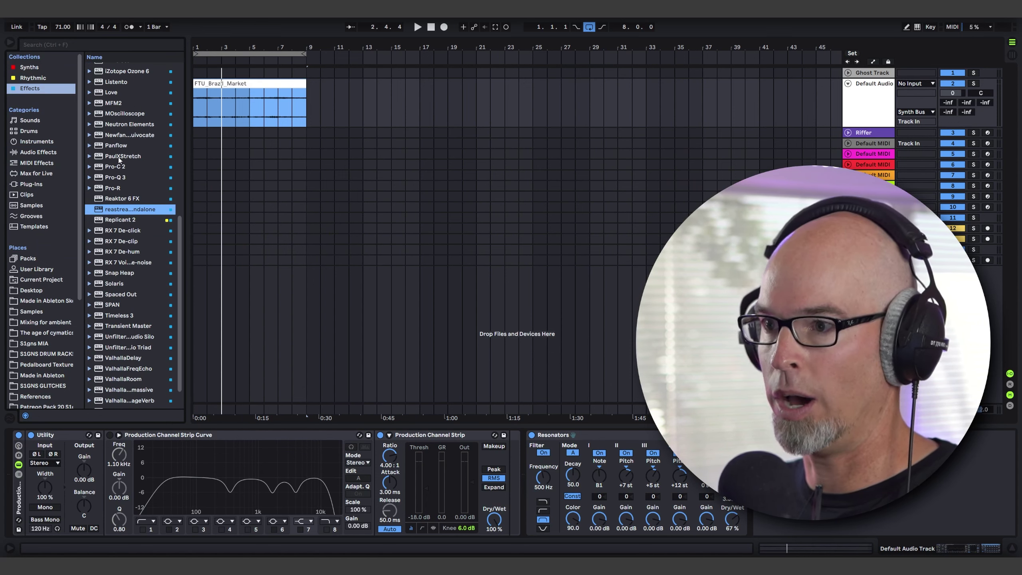
left_click_drag(120, 157, 531, 472)
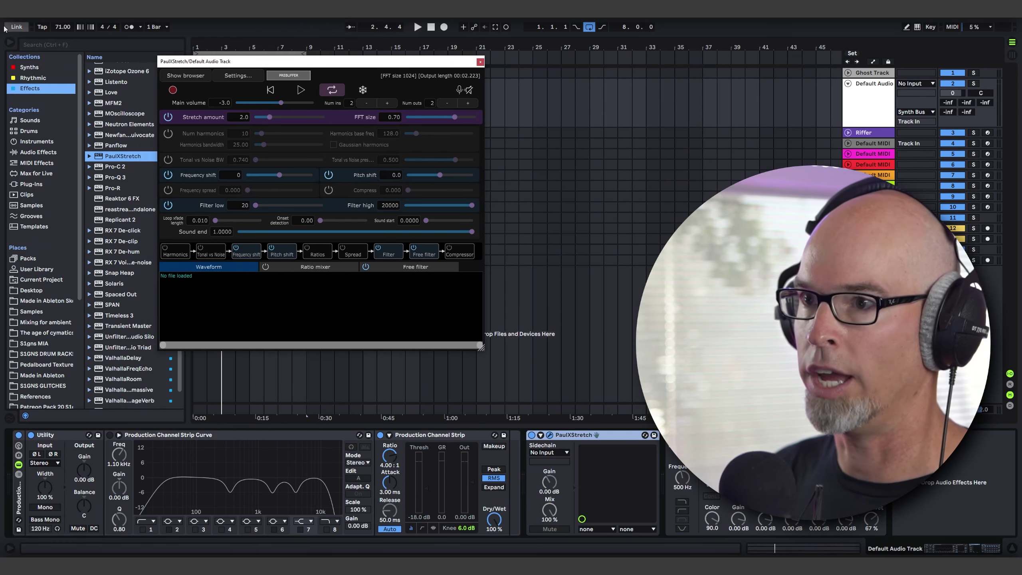
left_click(9, 42)
left_click_drag(281, 63, 277, 104)
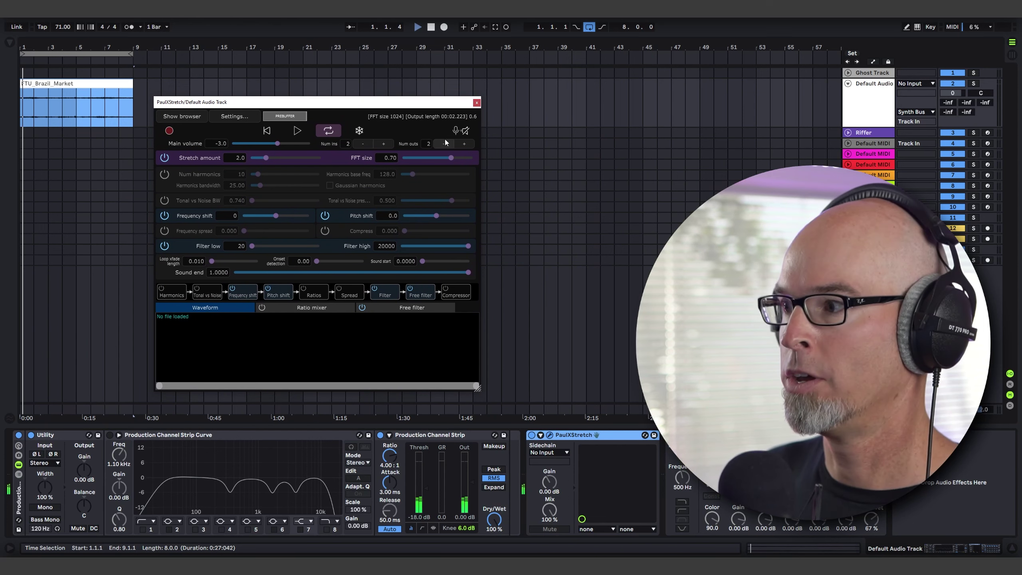
- Turn on audio input pass-through in PaulXStretch and record about 10 seconds of the playing clip into it
left_click(455, 130)
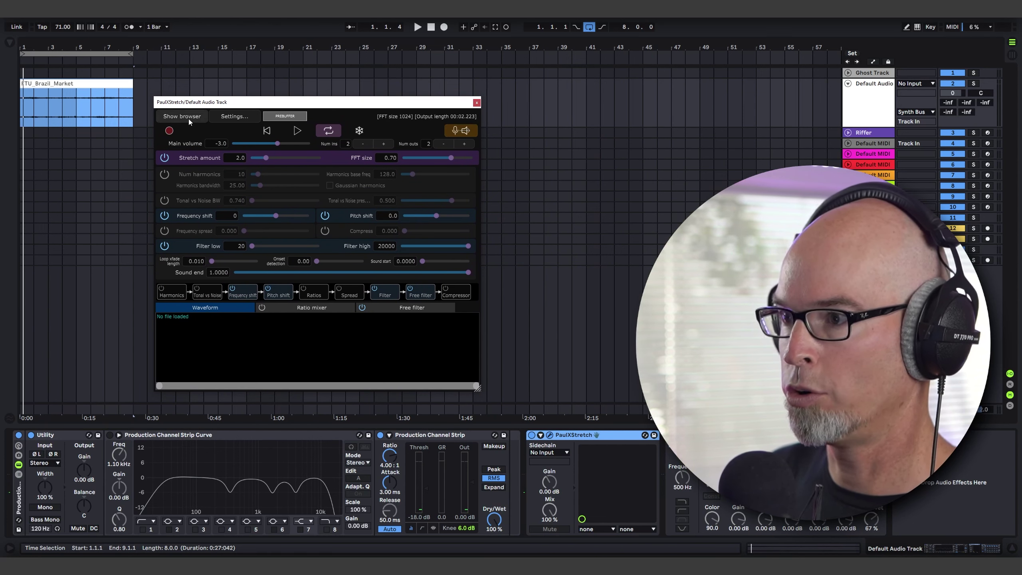
left_click(431, 26)
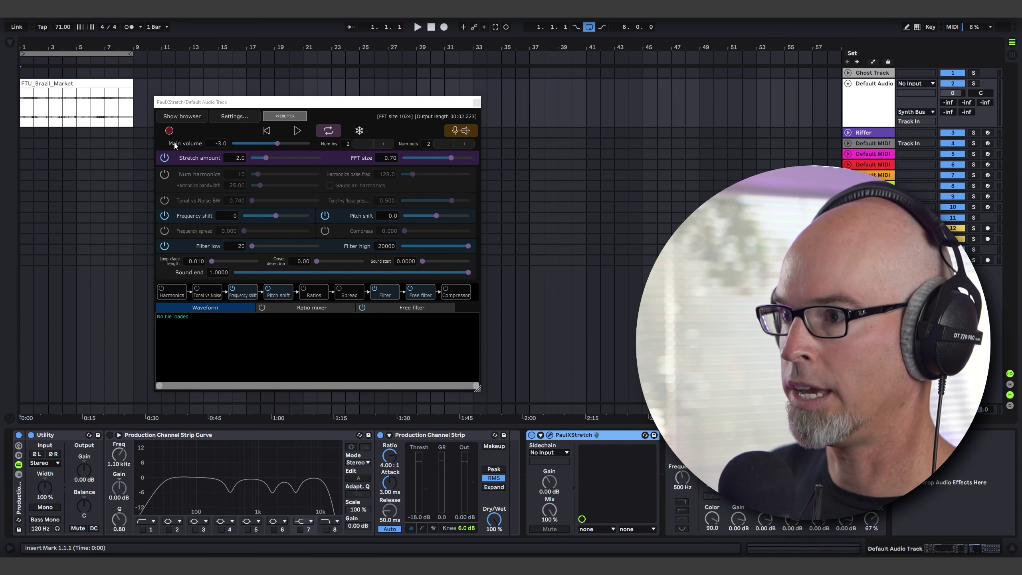
left_click(168, 130)
key("space")
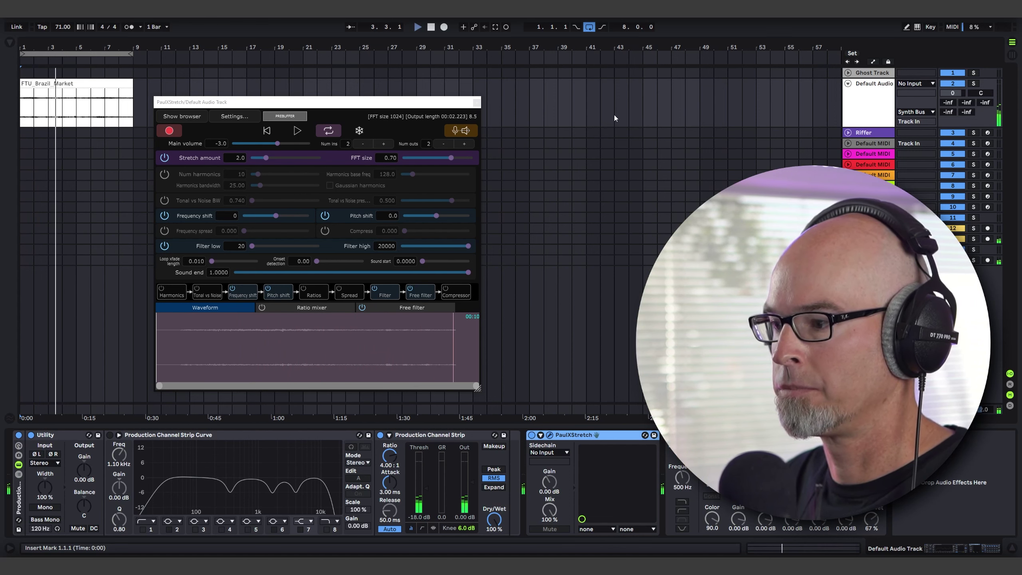
- Play the captured audio in PaulXStretch and set the stretch amount to 9.8
left_click(298, 130)
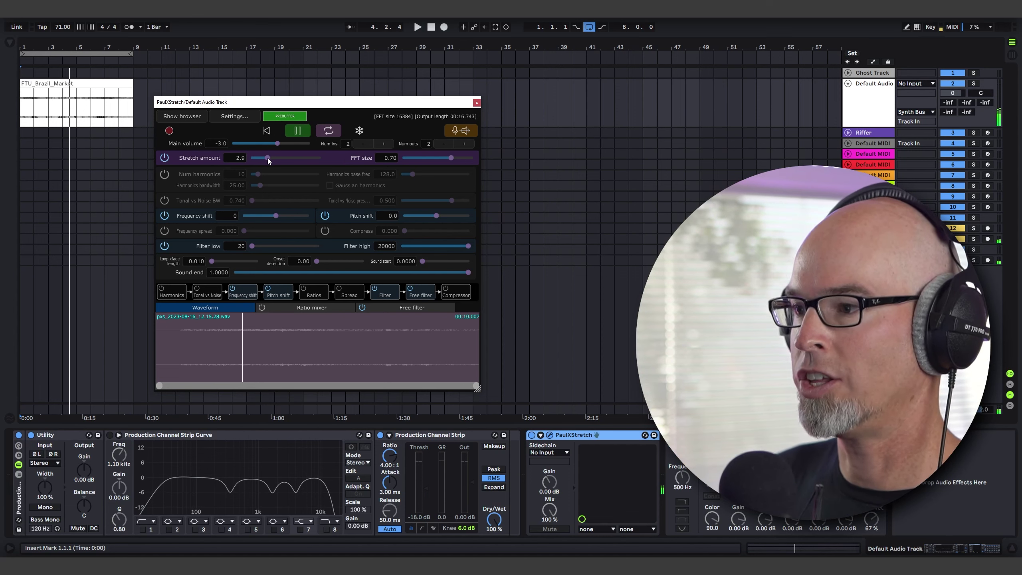
left_click_drag(268, 158, 274, 159)
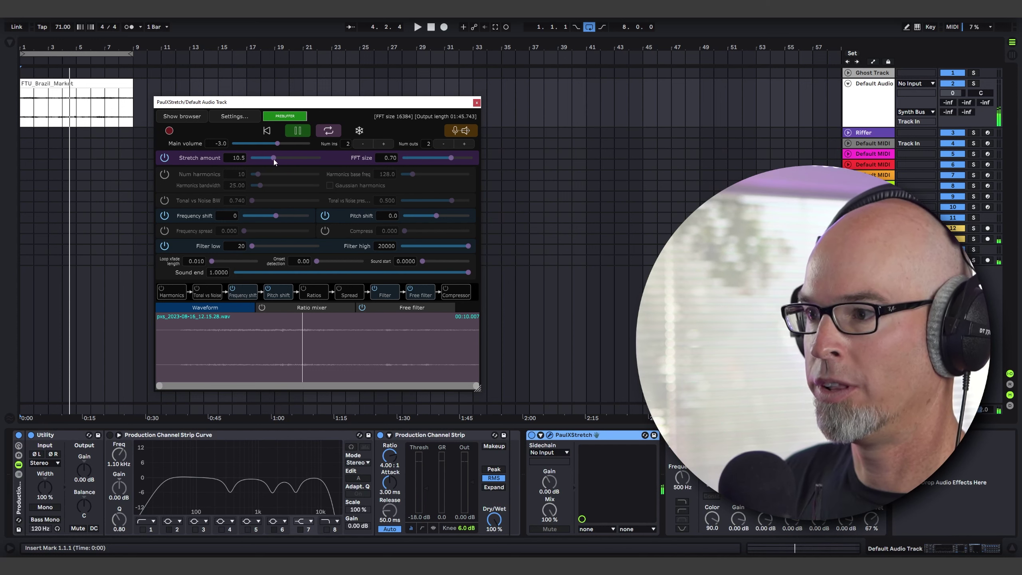
left_click_drag(272, 160, 273, 160)
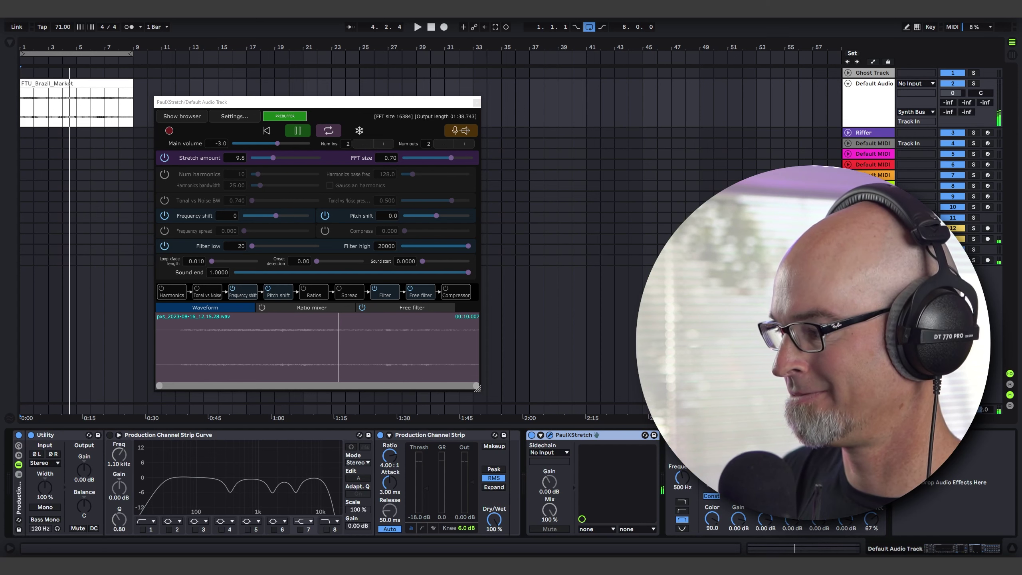
- Set the Resonators Dry/Wet to 75%, with resonator I gain at 3.14 dB and resonator II gain at 1.87 dB
left_click_drag(868, 525, 868, 522)
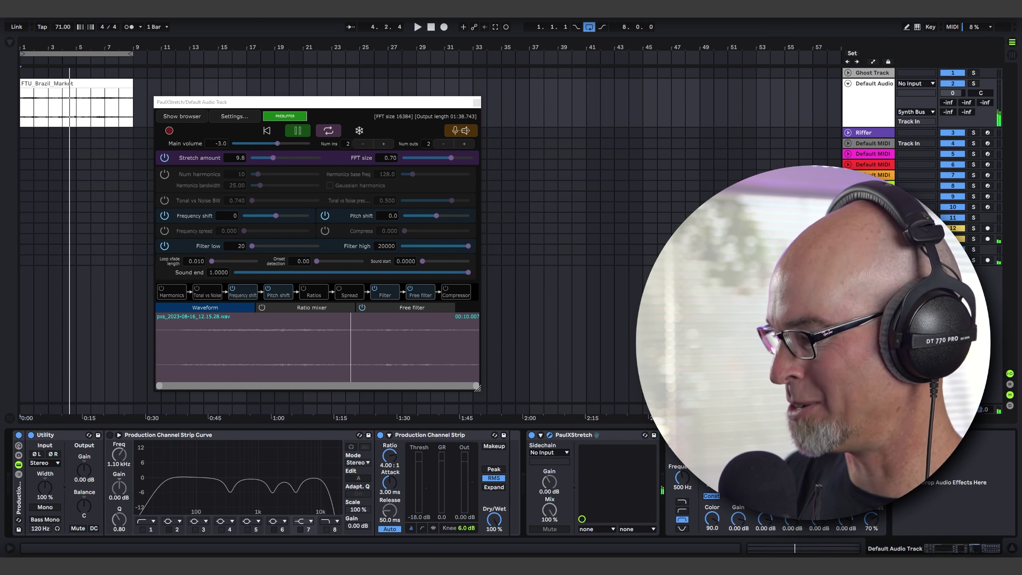
left_click_drag(738, 519, 738, 514)
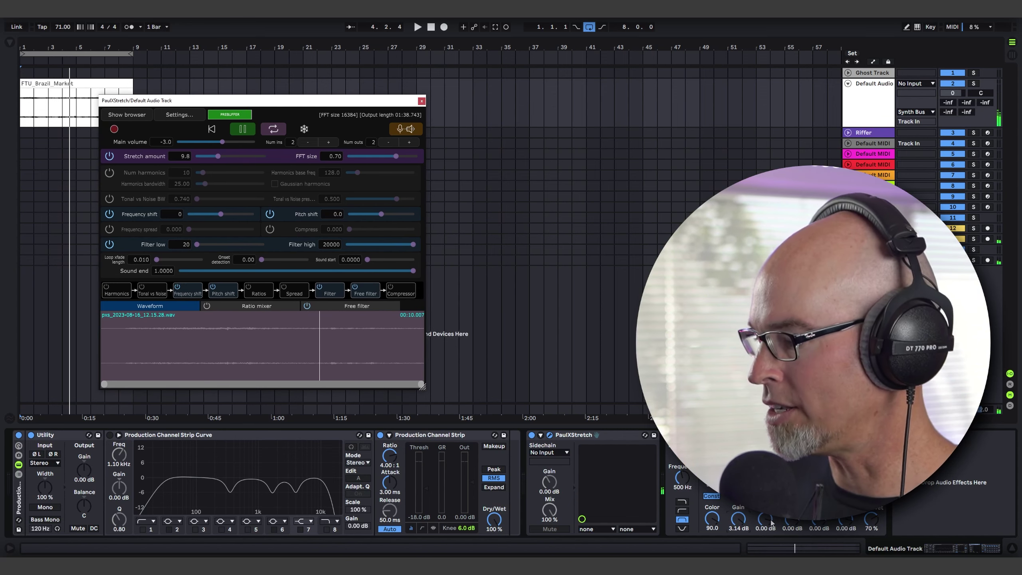
left_click_drag(775, 520, 776, 516)
left_click_drag(871, 520, 872, 518)
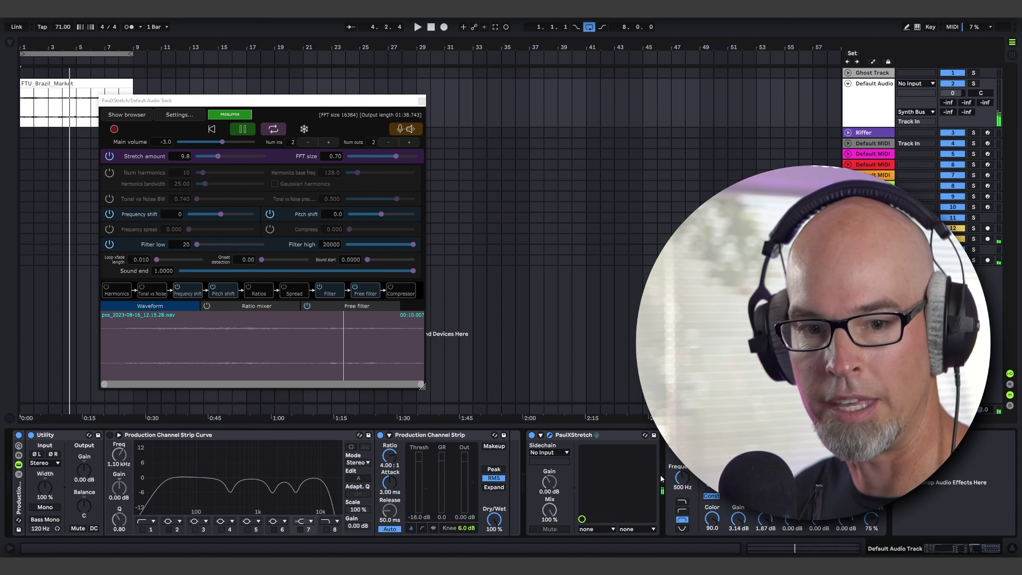
- Set the Resonators input filter to low-pass at 1.20 kHz
mouse_move(686, 476)
left_mouse_down()
mouse_move(683, 489)
mouse_move(678, 470)
left_mouse_up()
left_click(682, 501)
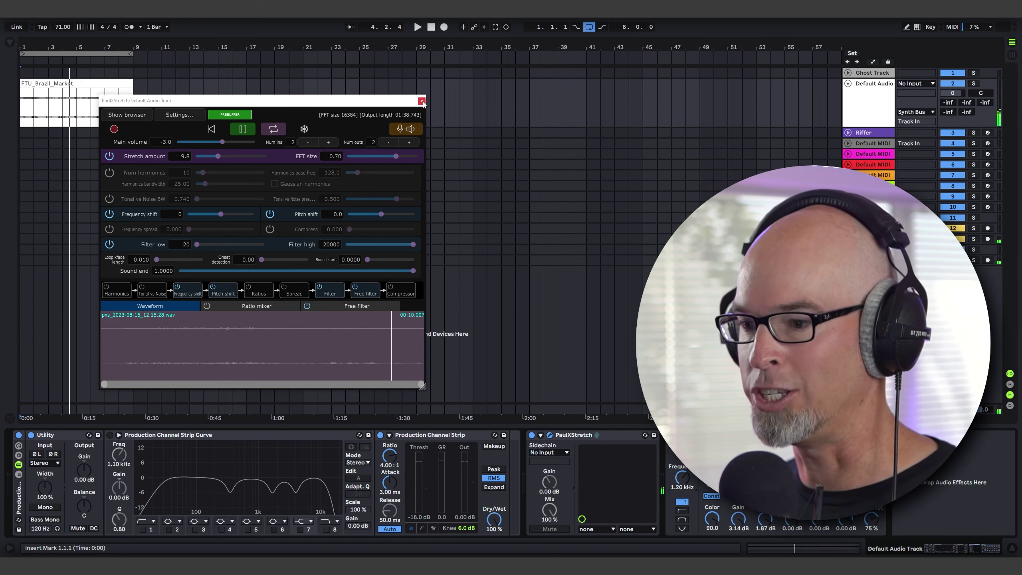
- Move the PaulXStretch sound start to 0.0716 and close the plug-in window
left_click_drag(102, 344, 124, 344)
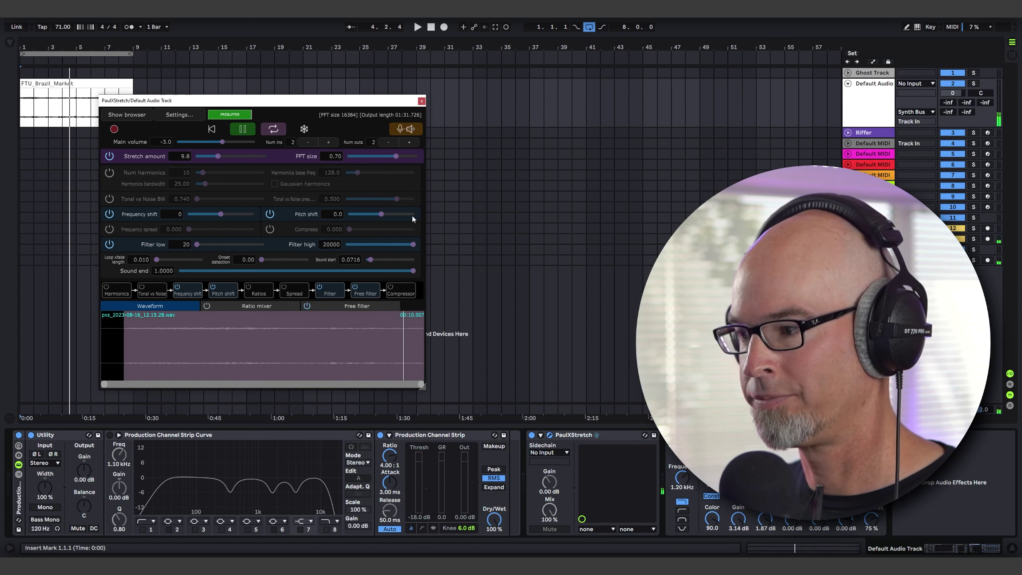
left_click(421, 102)
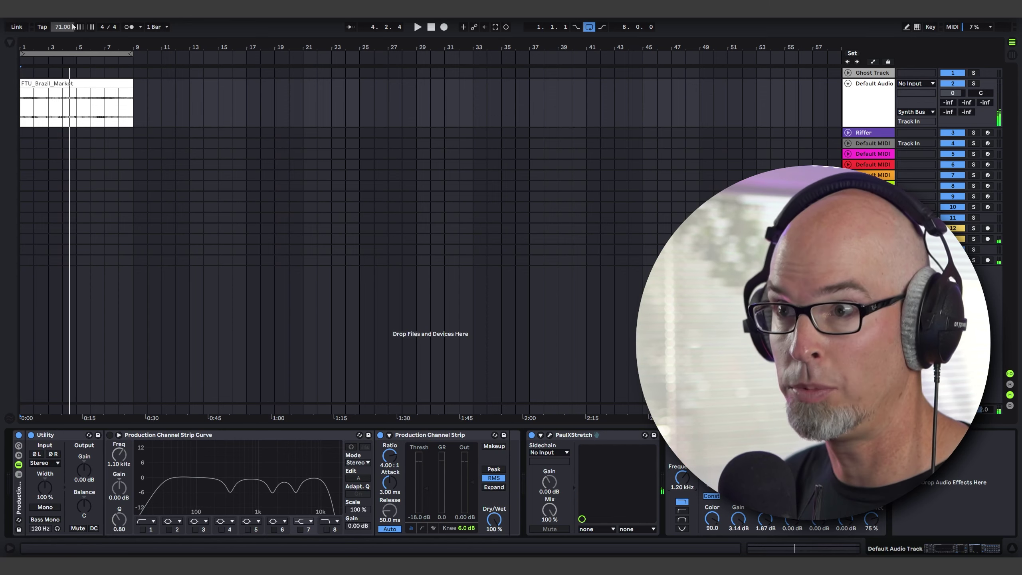
- Add the ValhallaSupermassive plug-in after Resonators on the default audio track
key("ctrl+alt+b")
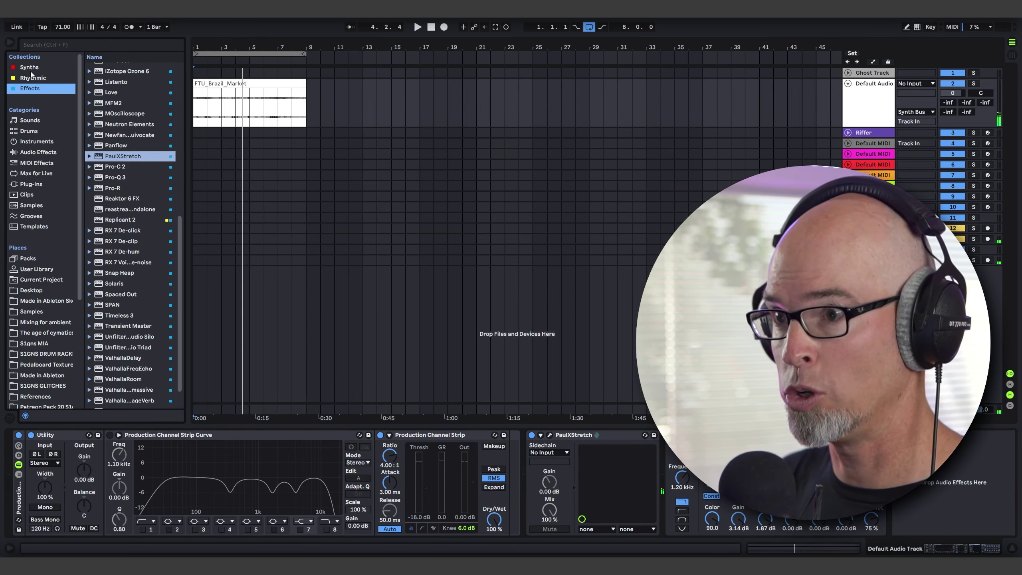
scroll(103, 226, "down", 3)
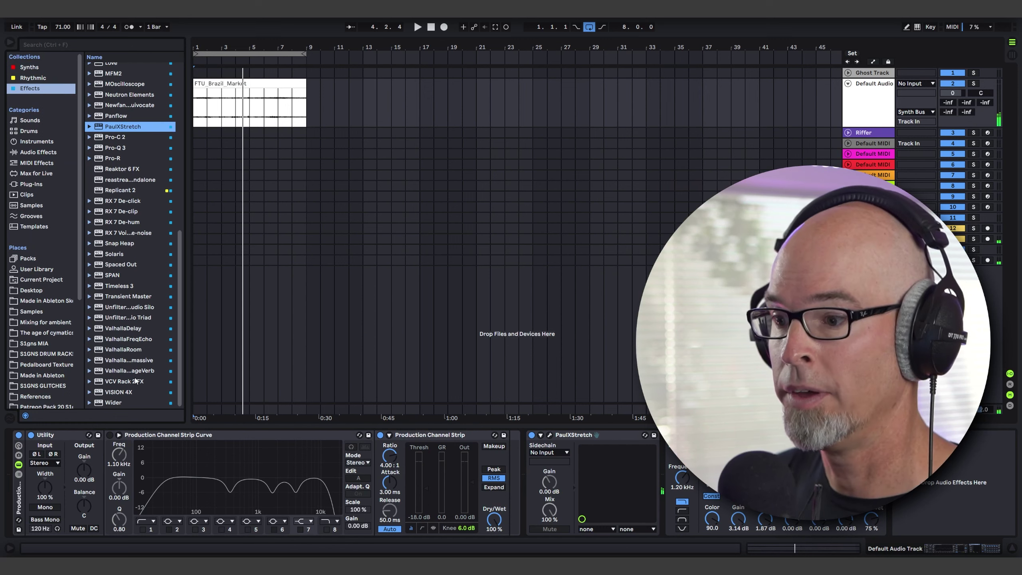
left_click_drag(180, 378, 247, 378)
left_click_drag(157, 361, 918, 489)
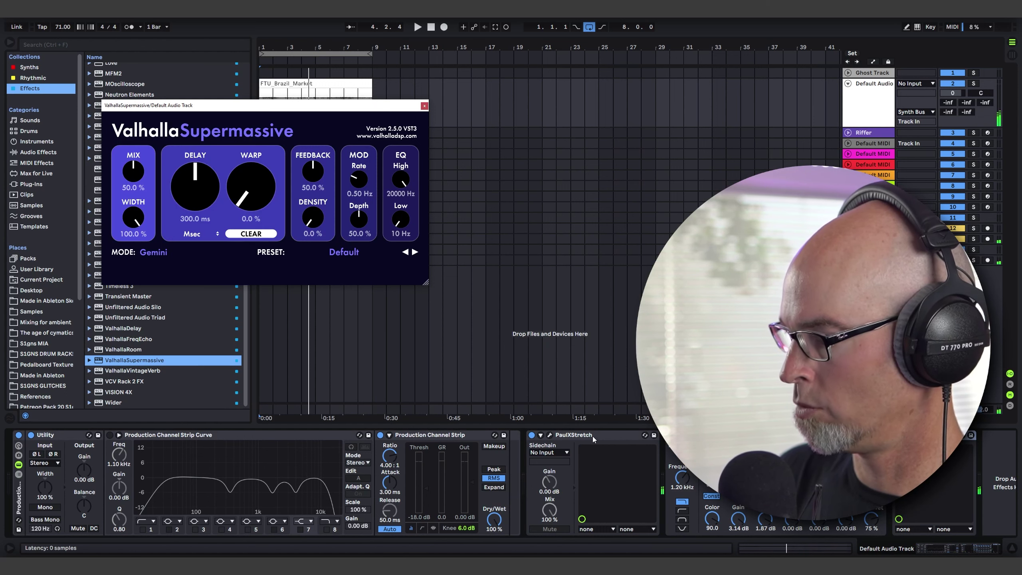
- Group PaulXStretch, Resonators and ValhallaSupermassive into one audio effect rack, then hide the browser
left_click(580, 438)
key("ctrl+g")
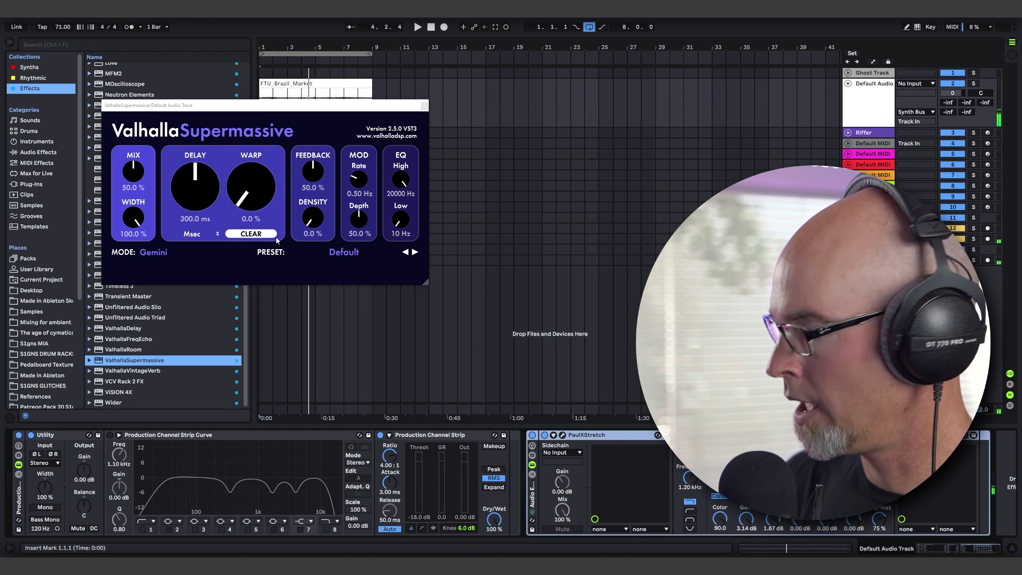
left_click_drag(176, 107, 163, 130)
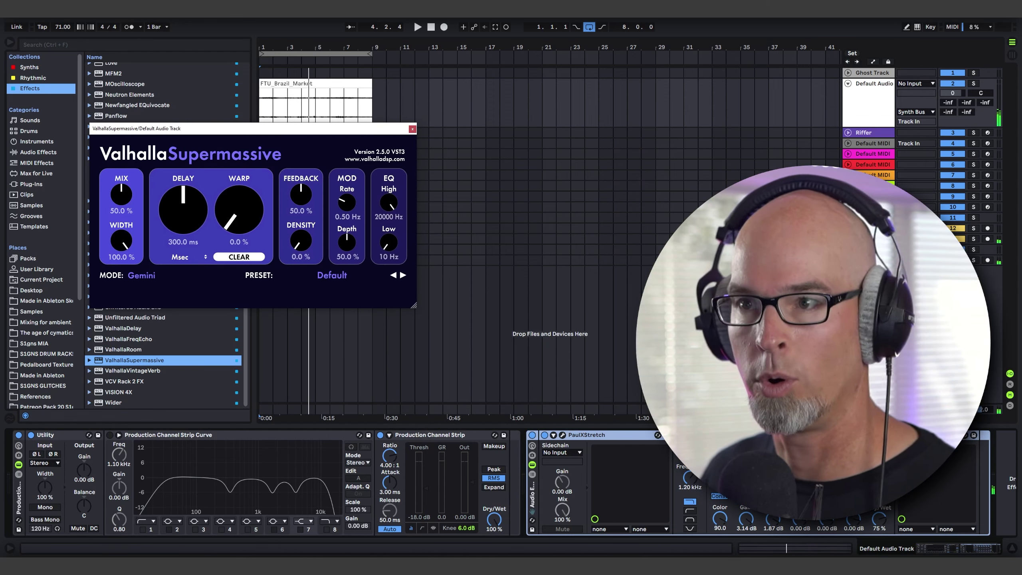
left_click(9, 46)
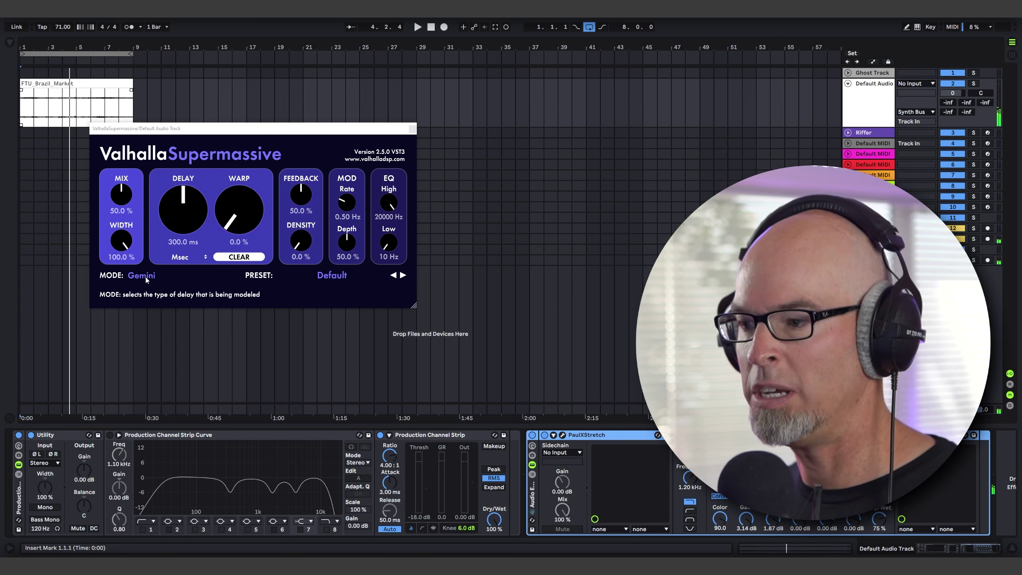
- Set ValhallaSupermassive to Libra mode with a 68.4% mix and a 760 ms delay
left_click(146, 277)
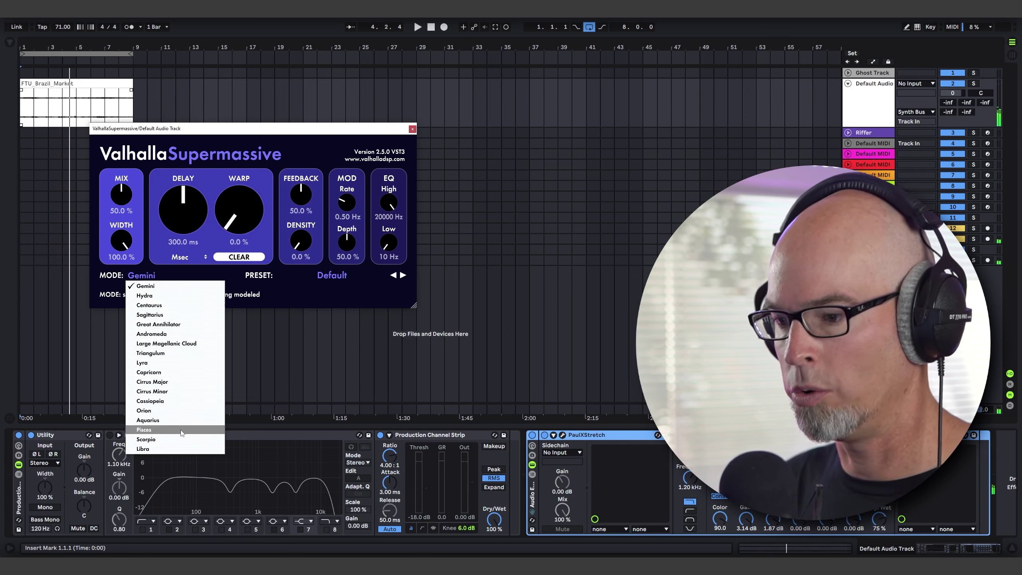
left_click(174, 449)
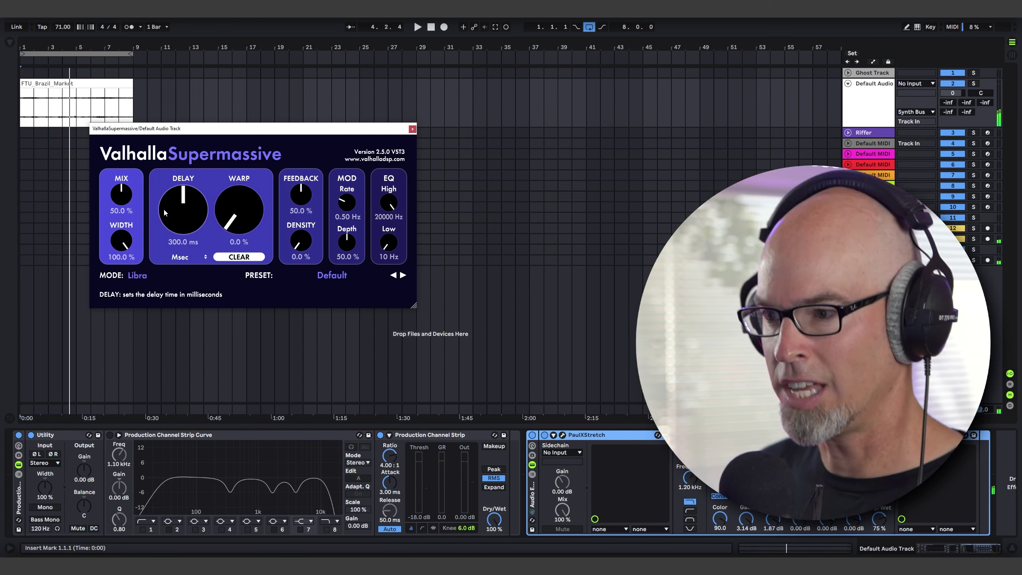
left_click_drag(123, 197, 123, 181)
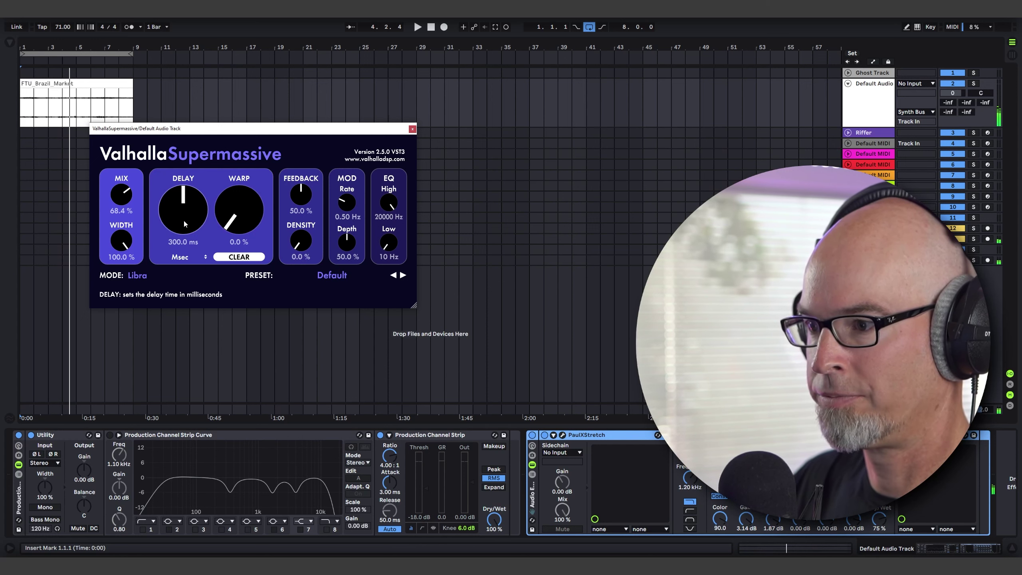
left_click_drag(186, 211, 192, 188)
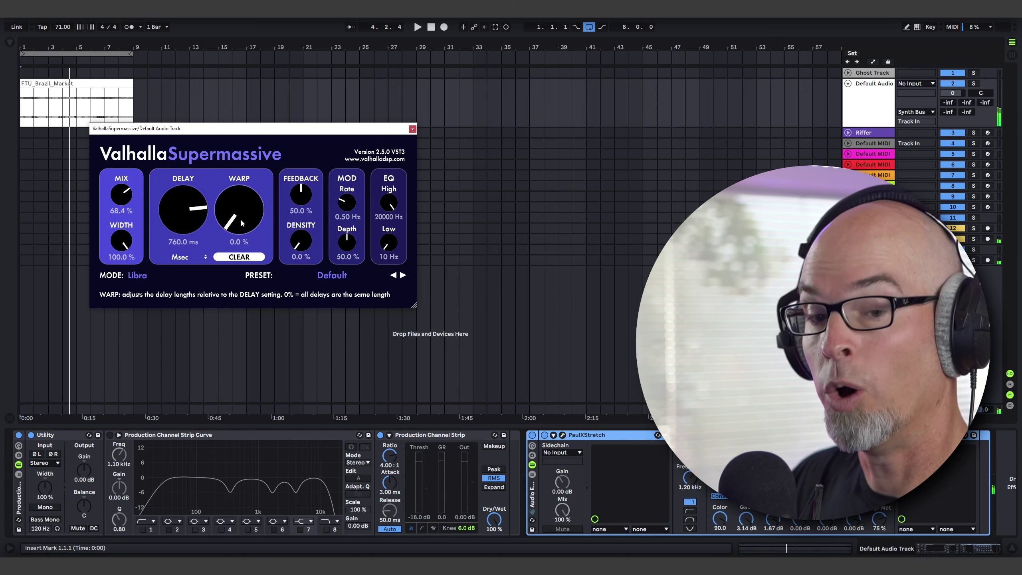
- Raise ValhallaSupermassive's warp to 80.4%, feedback to 74.4% and density to 82.4%
left_click_drag(241, 221, 255, 138)
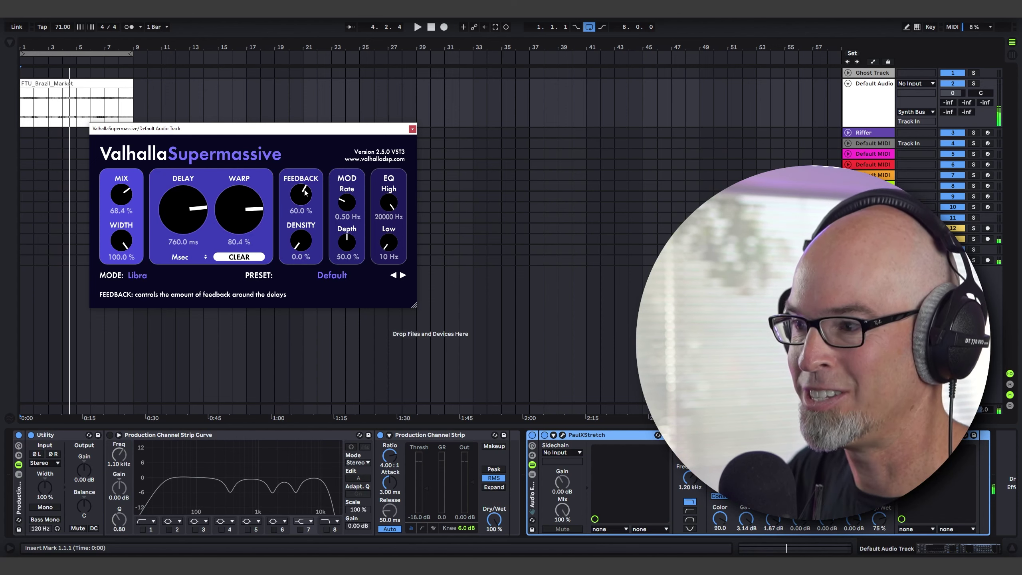
left_click_drag(300, 199, 308, 181)
left_click_drag(299, 247, 313, 175)
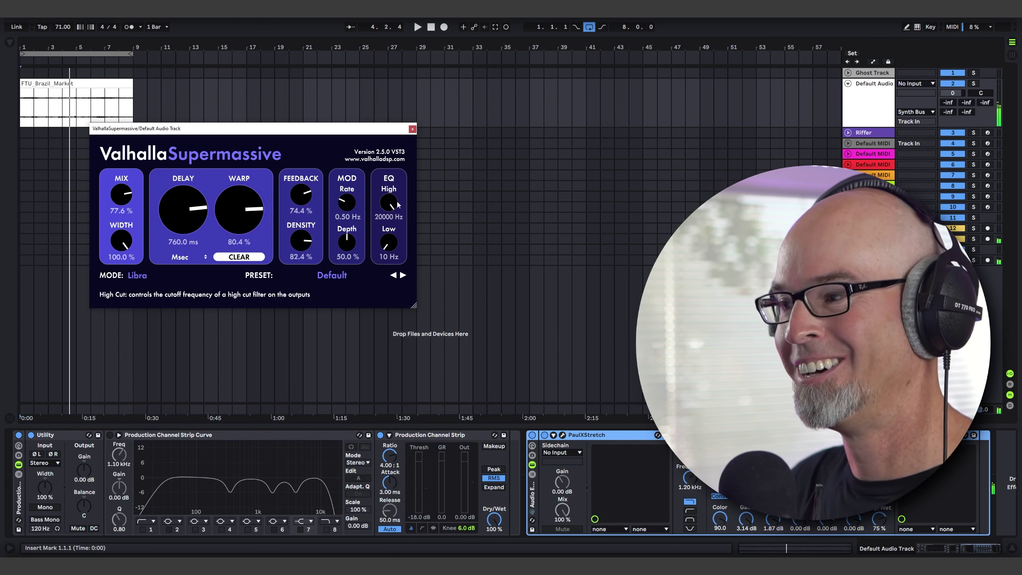
- Refine ValhallaSupermassive to EQ 17390 Hz high and 200 Hz low, 0.25 Hz mod rate, 82.4% feedback, 81.6% warp and 80% mix, then close its window
left_click_drag(396, 205, 393, 218)
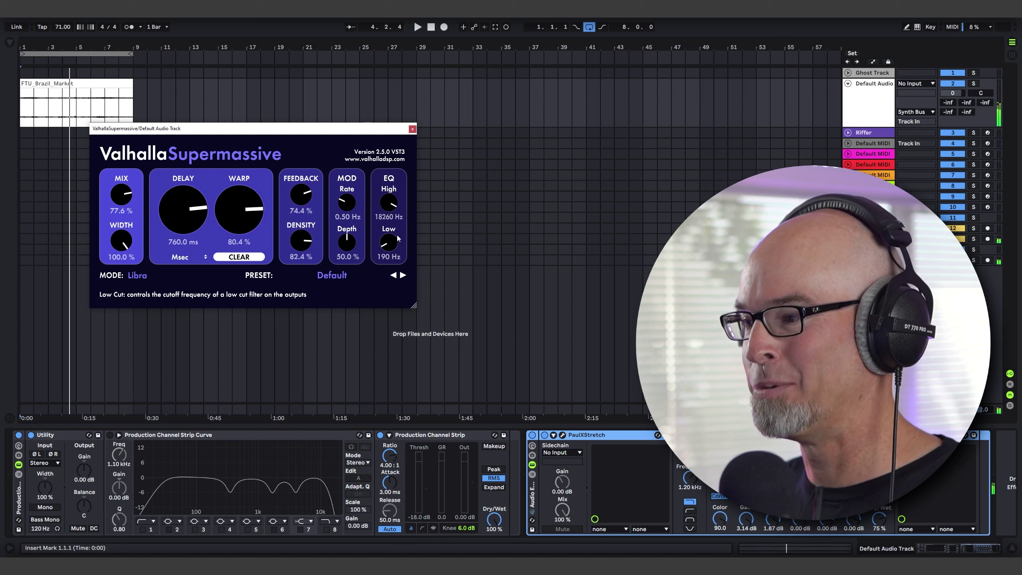
left_click_drag(347, 203, 305, 194)
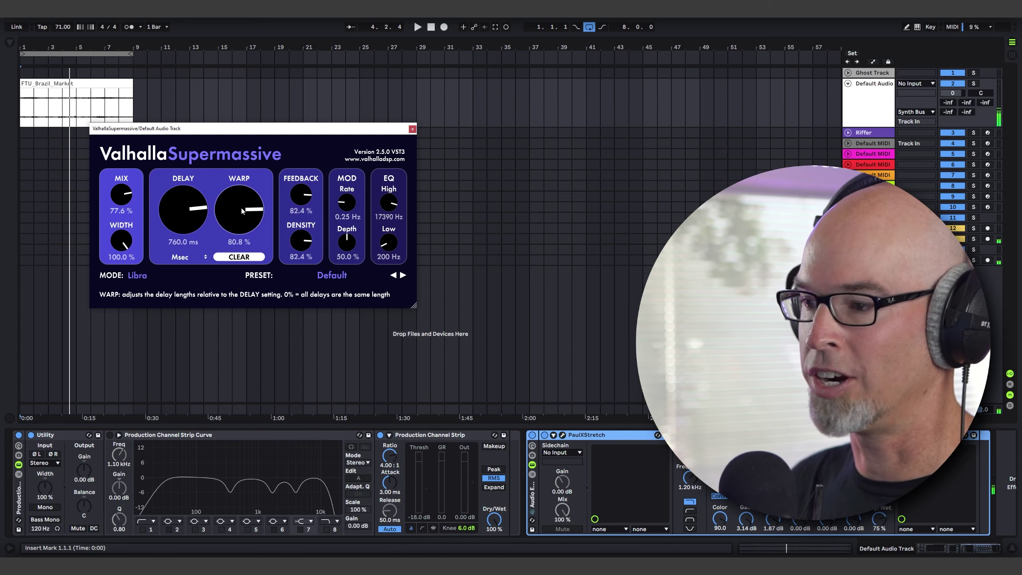
left_click_drag(237, 207, 237, 205)
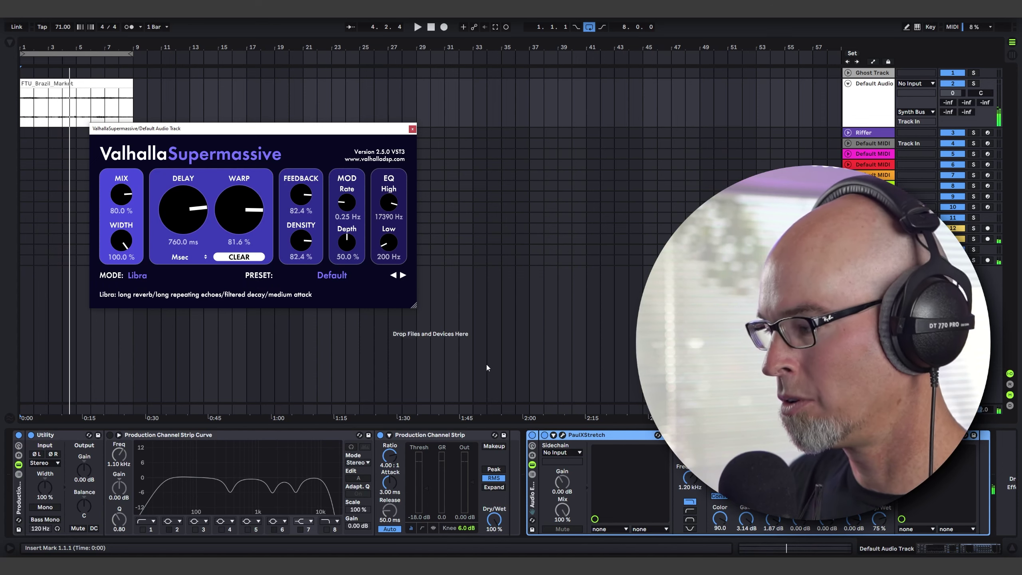
left_click(412, 129)
- Add the SPAN analyzer to the end of the Master track's effects and hide the browser
left_click(12, 44)
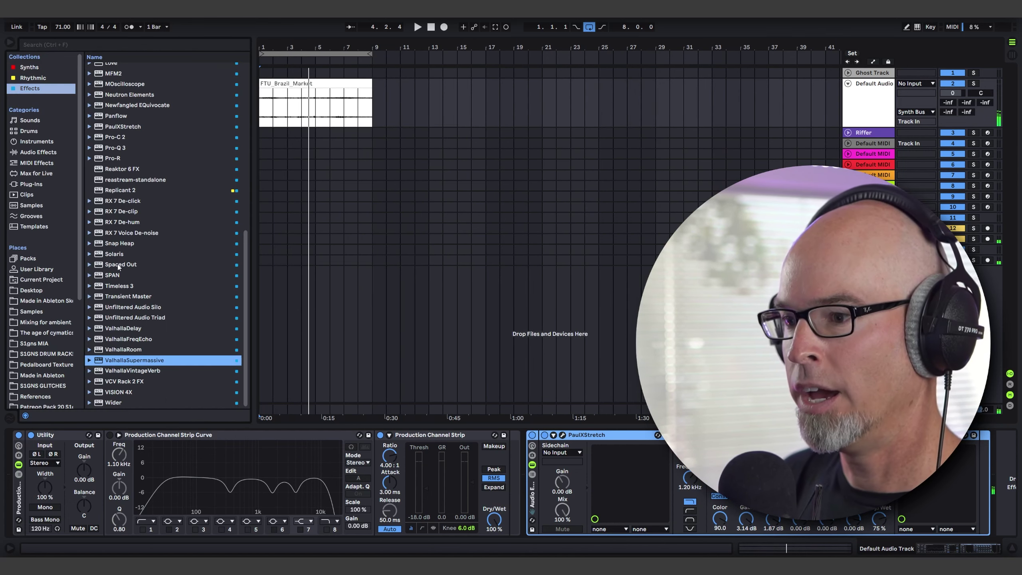
left_click_drag(119, 275, 212, 296)
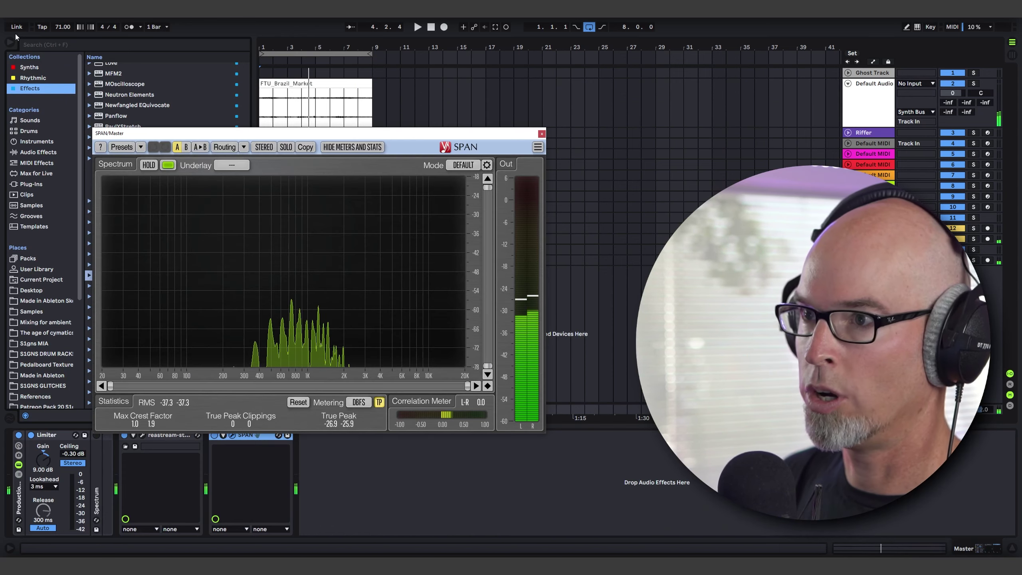
key("ctrl+alt+b")
left_click_drag(208, 134, 153, 142)
- Change SPAN's spectrum color to blue, inspect the texture's frequency range and close the analyzer window
left_click(115, 173)
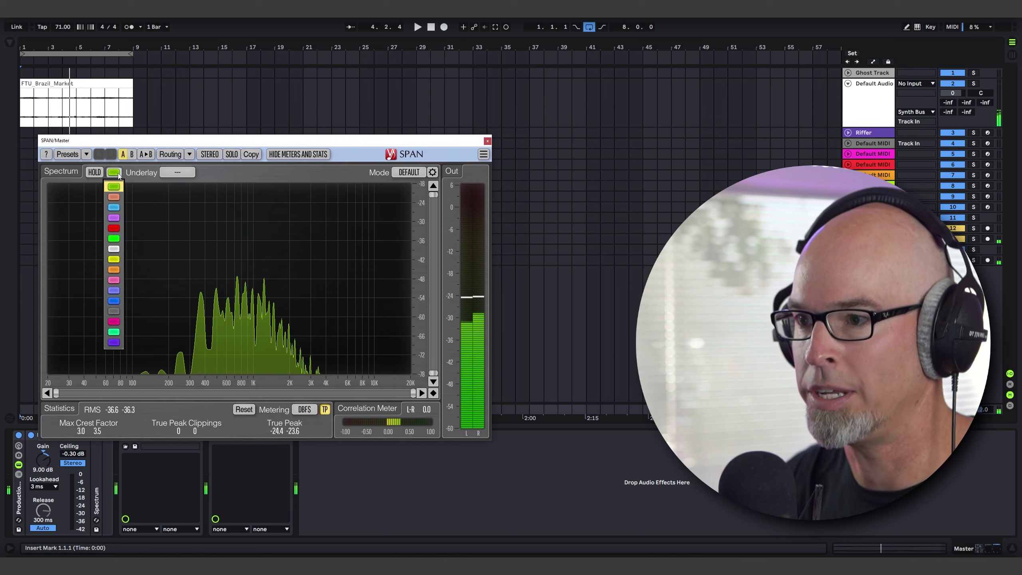
left_click(113, 208)
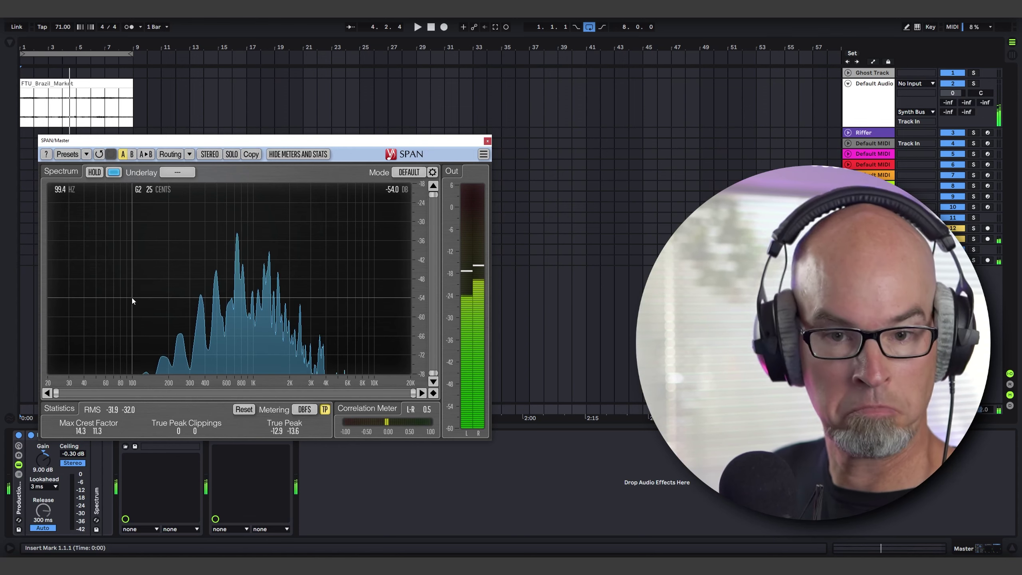
left_click(487, 141)
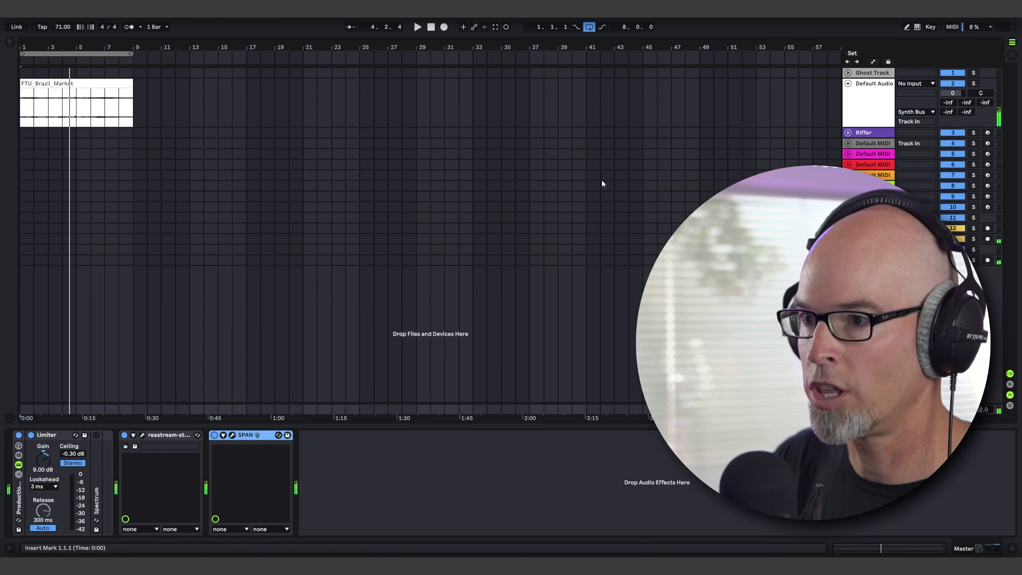
- Unfold the first default MIDI track holding Vital and look up Vital in the Synths collection
left_click(855, 143)
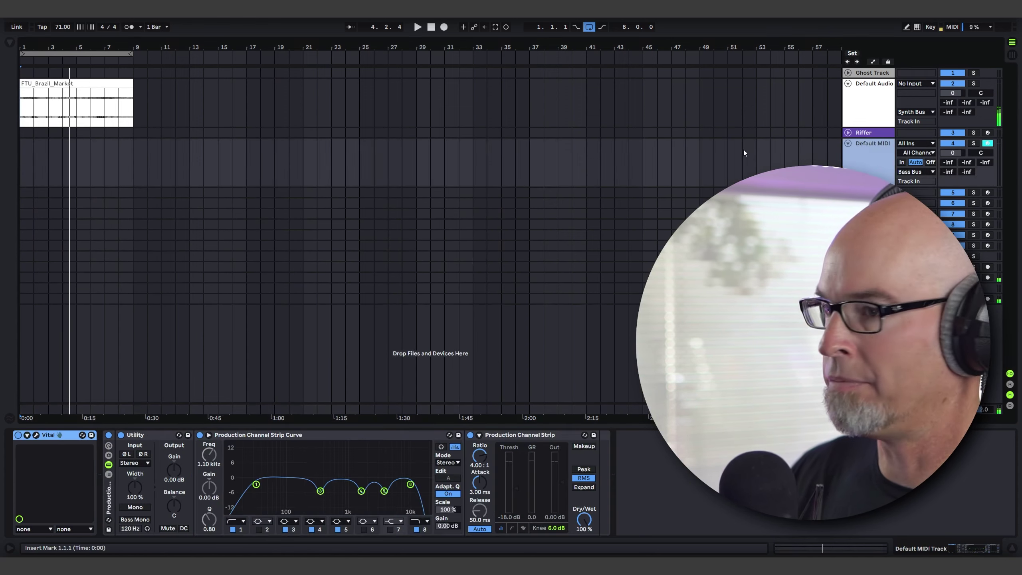
key("ctrl+alt+b")
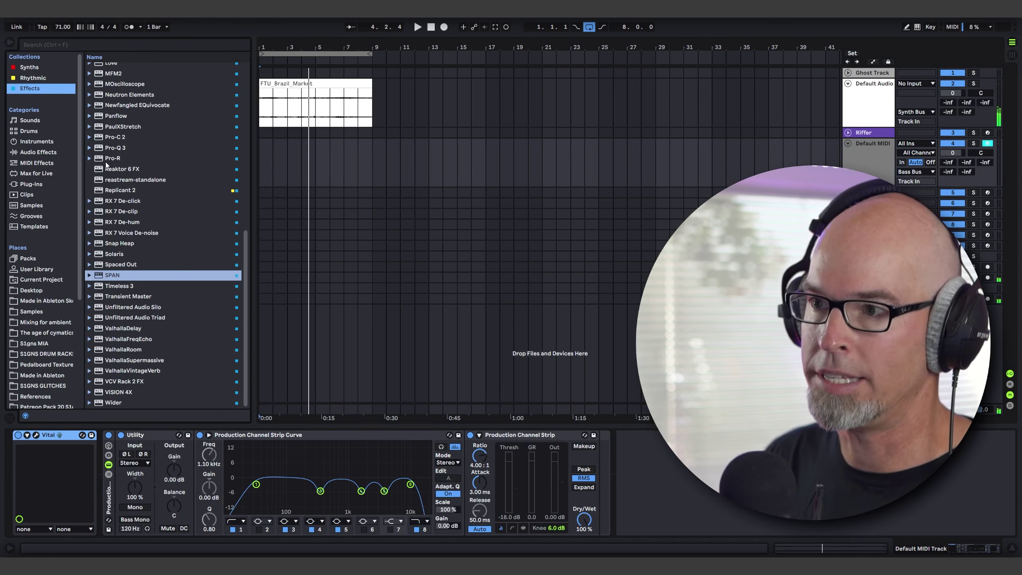
left_click(29, 66)
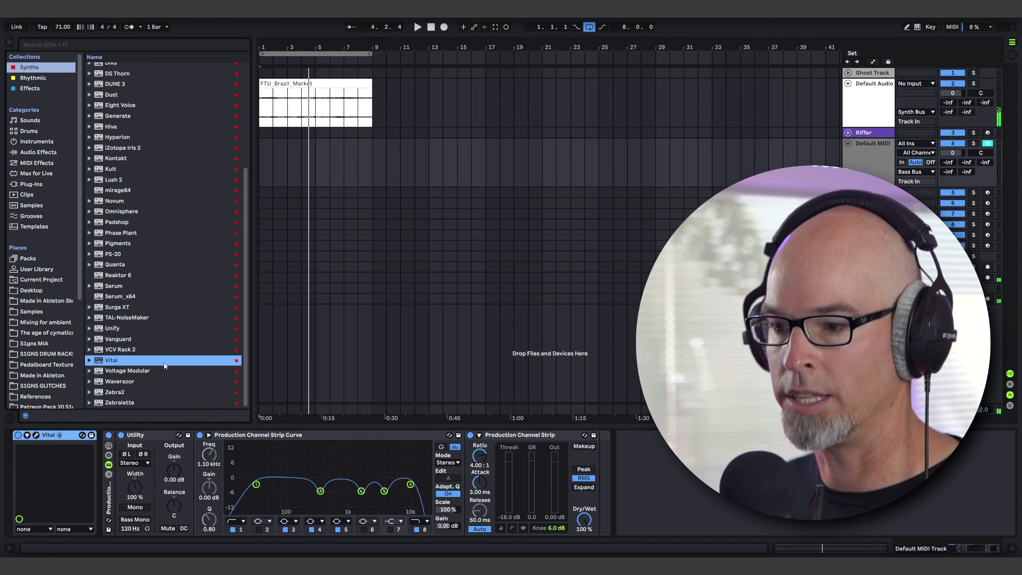
left_click(10, 44)
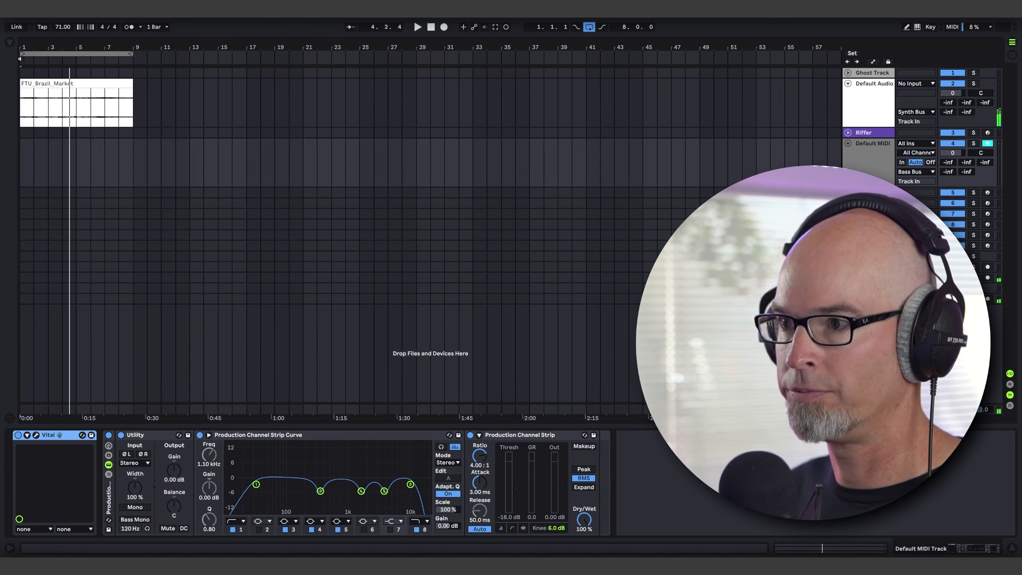
- Open Vital on the default MIDI track and initialize its preset
left_click(37, 435)
left_click_drag(284, 117, 219, 110)
left_click(460, 128)
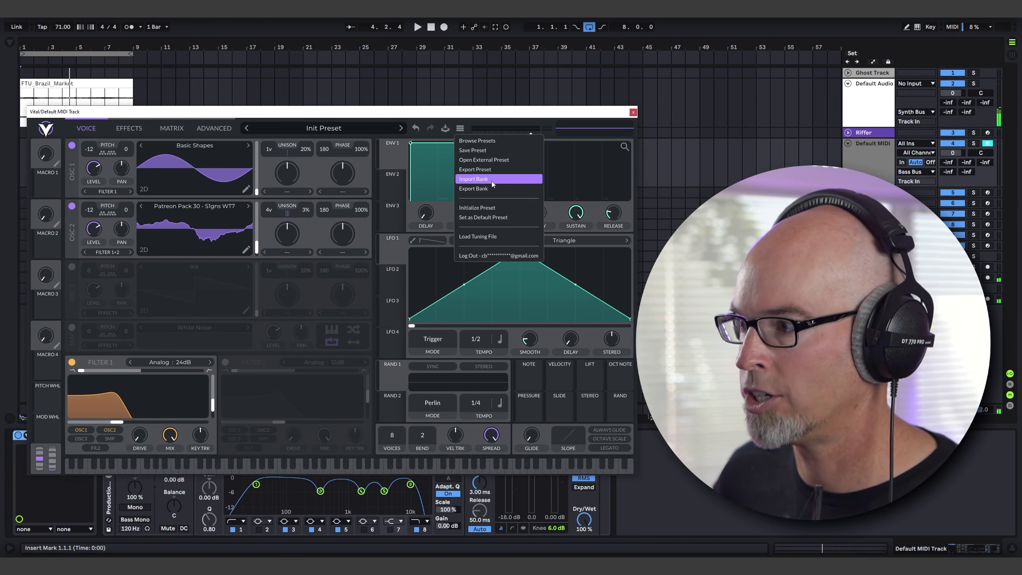
left_click(494, 208)
left_click_drag(251, 115, 258, 108)
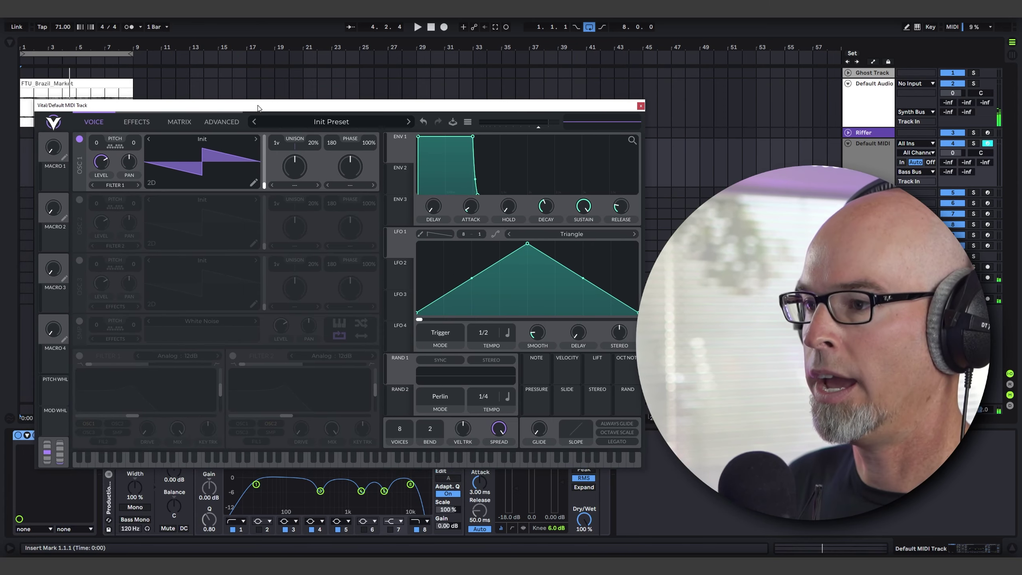
- Load the factory Basic Shapes wavetable into Vital's oscillator 1 and transpose it to -12
left_click(210, 141)
left_click(306, 198)
left_click(479, 159)
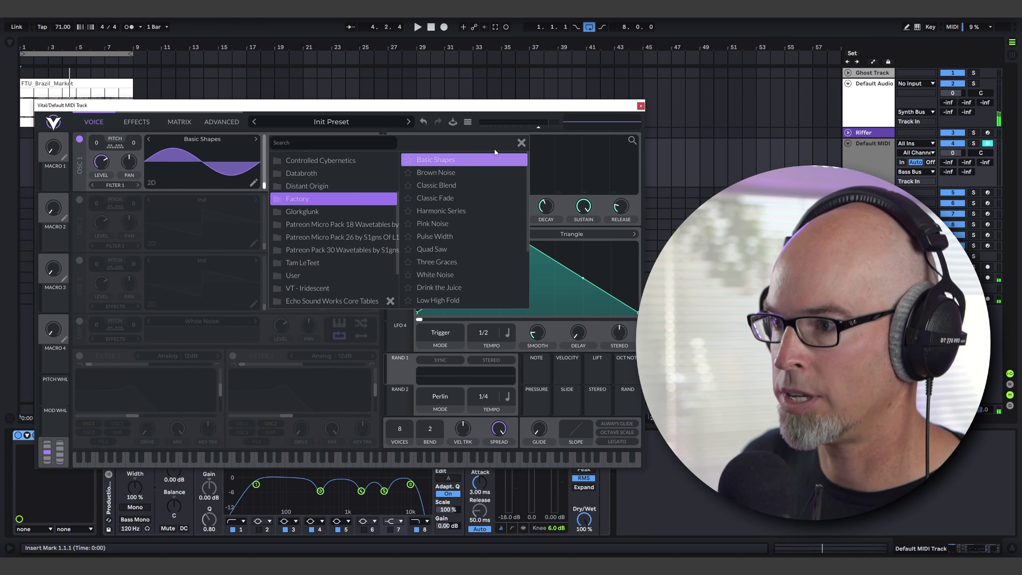
left_click(521, 142)
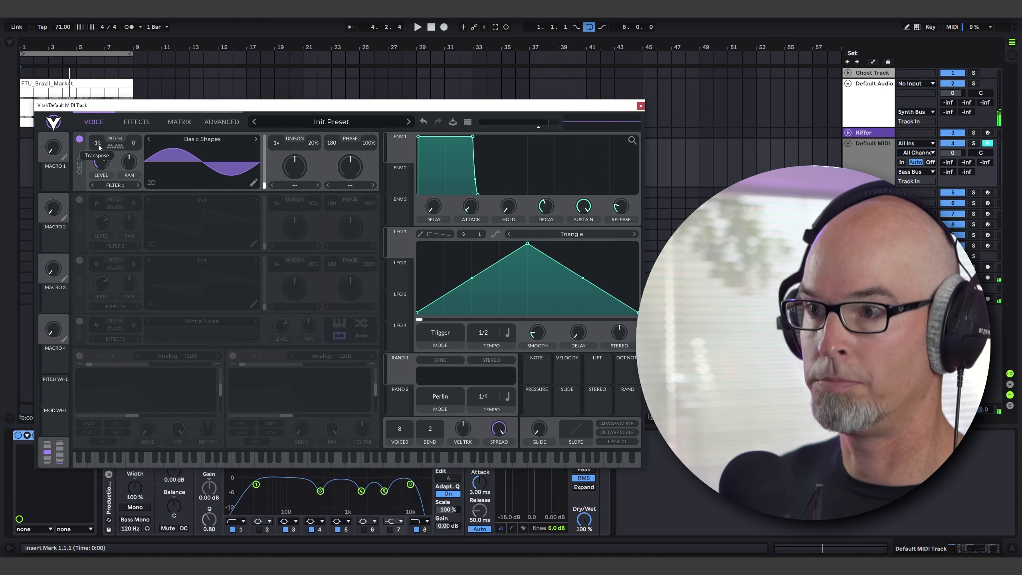
- Enable oscillator 2 with the Patreon Pack 30 - S1gns WT26 wavetable, adjust its frame, and set -12 transpose and 5 unison voices at 6%
left_click(79, 200)
left_click(212, 203)
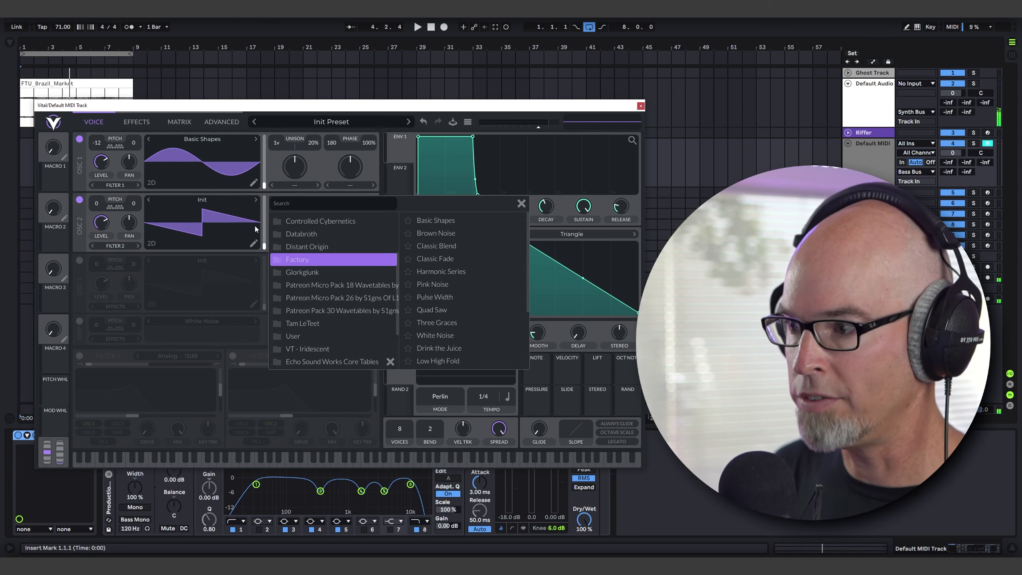
left_click(328, 258)
scroll(473, 325, "up", 3)
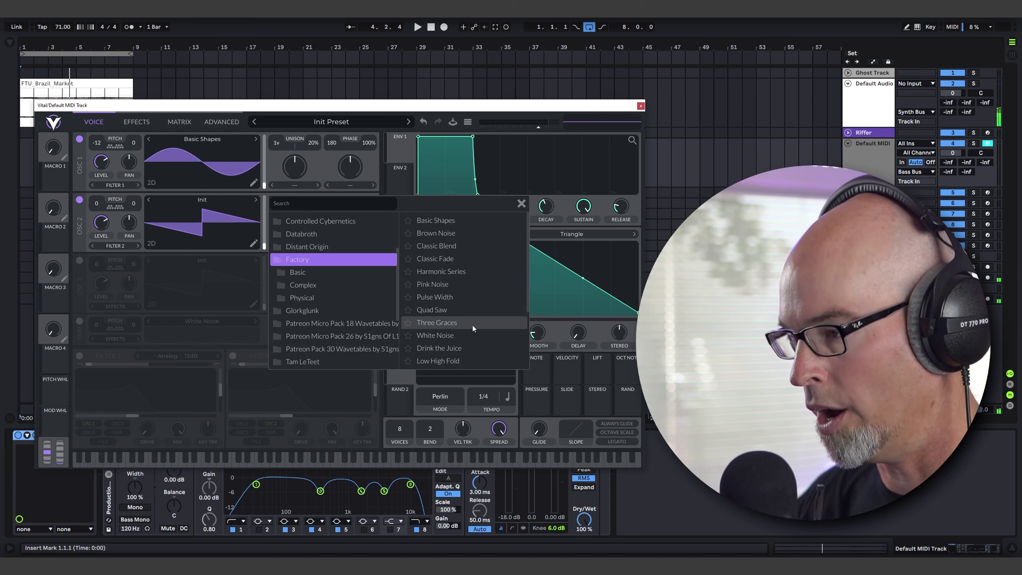
scroll(343, 339, "down", 1)
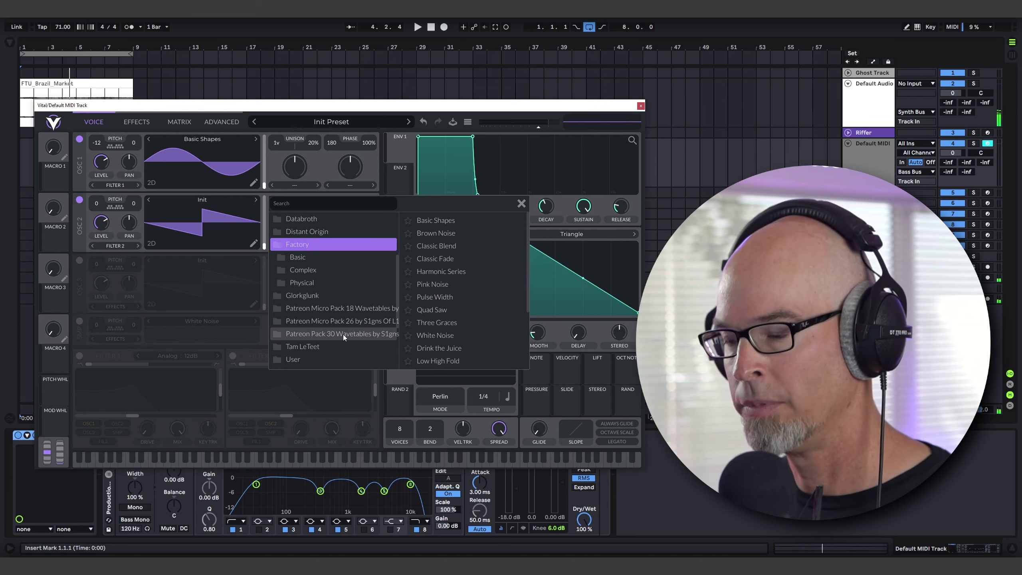
left_click(342, 334)
scroll(485, 282, "down", 6)
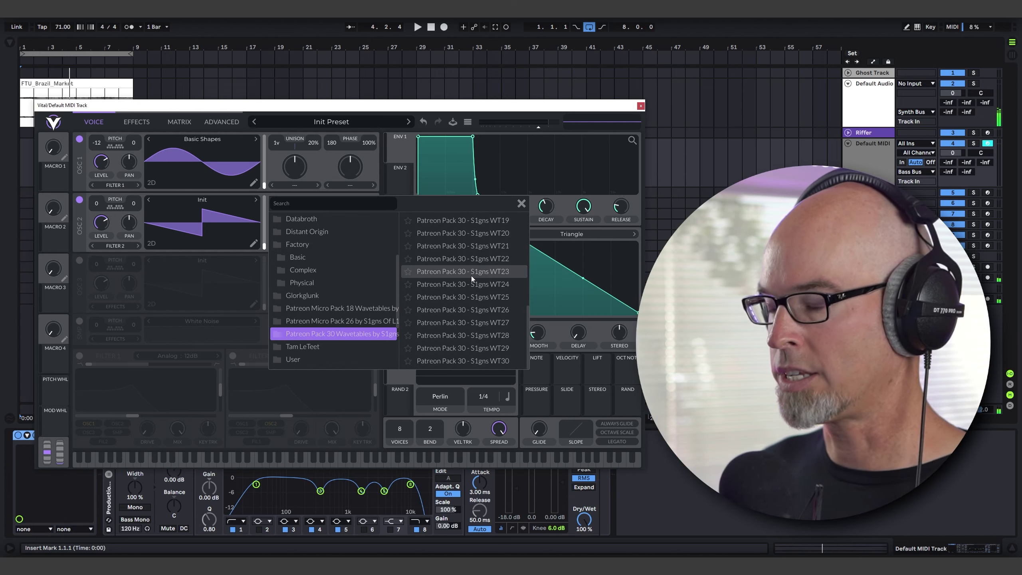
left_click(474, 284)
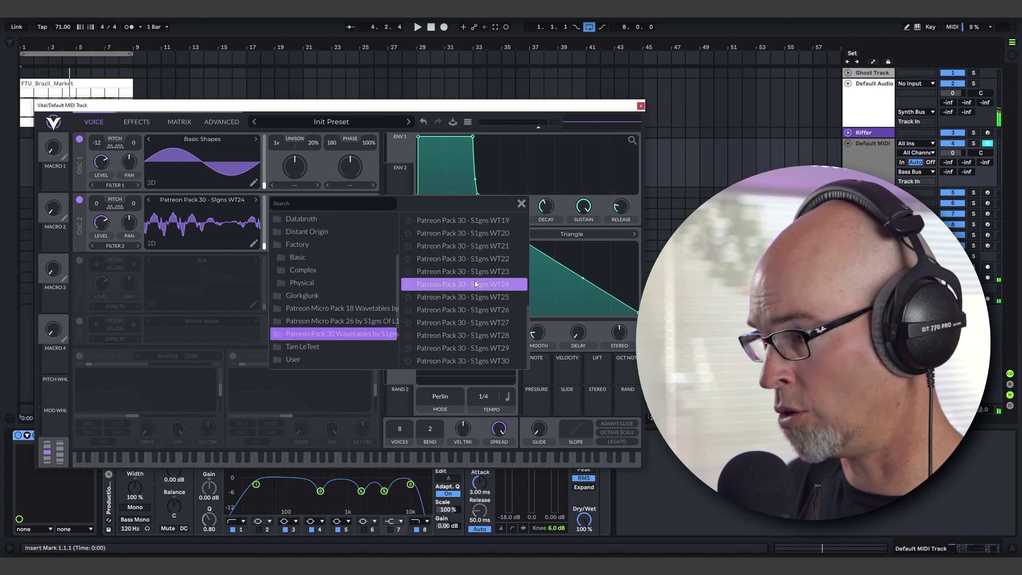
left_click(482, 309)
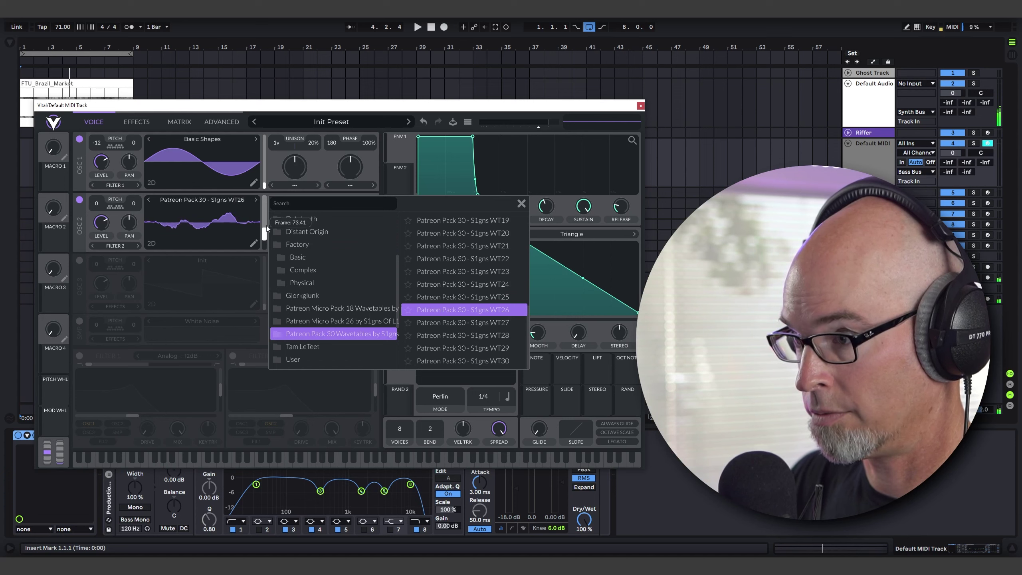
left_click(521, 204)
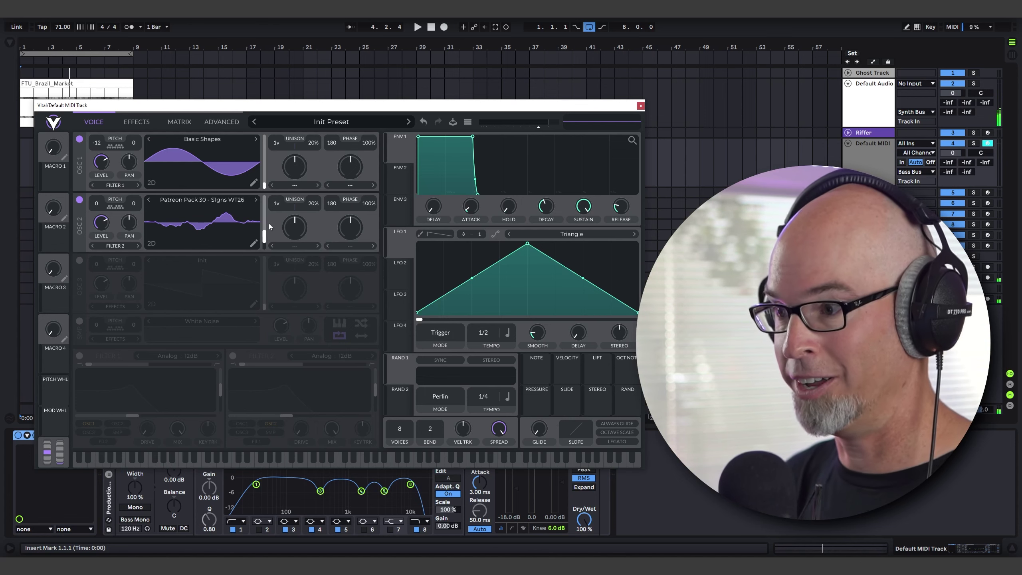
left_click_drag(266, 233, 268, 230)
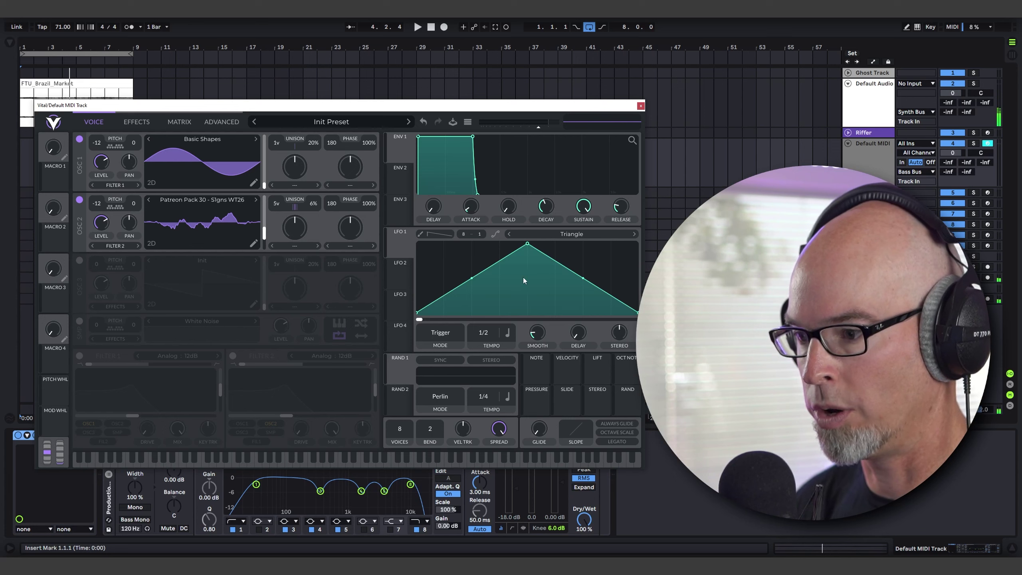
- Enable filter 1 as Analog 24dB for OSC1 and OSC2, lower its cutoff, set the track volume to -5.3 and close Vital
left_click(80, 355)
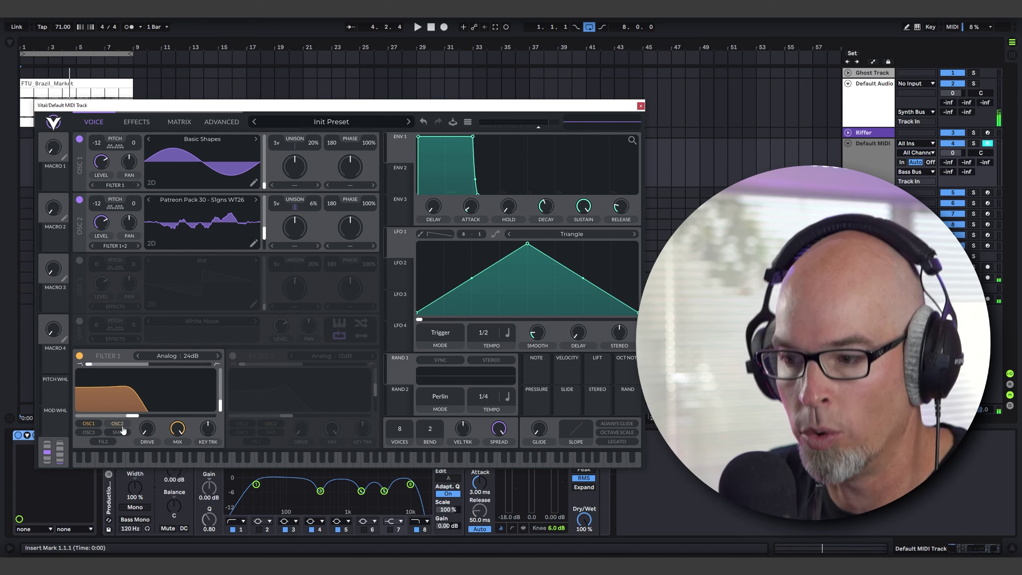
mouse_move(133, 419)
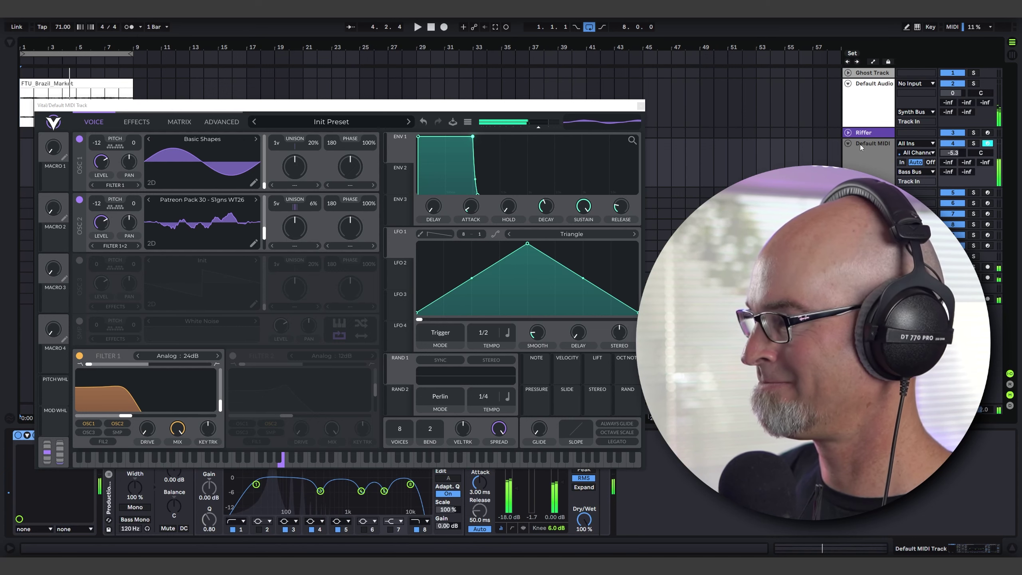
left_click(641, 106)
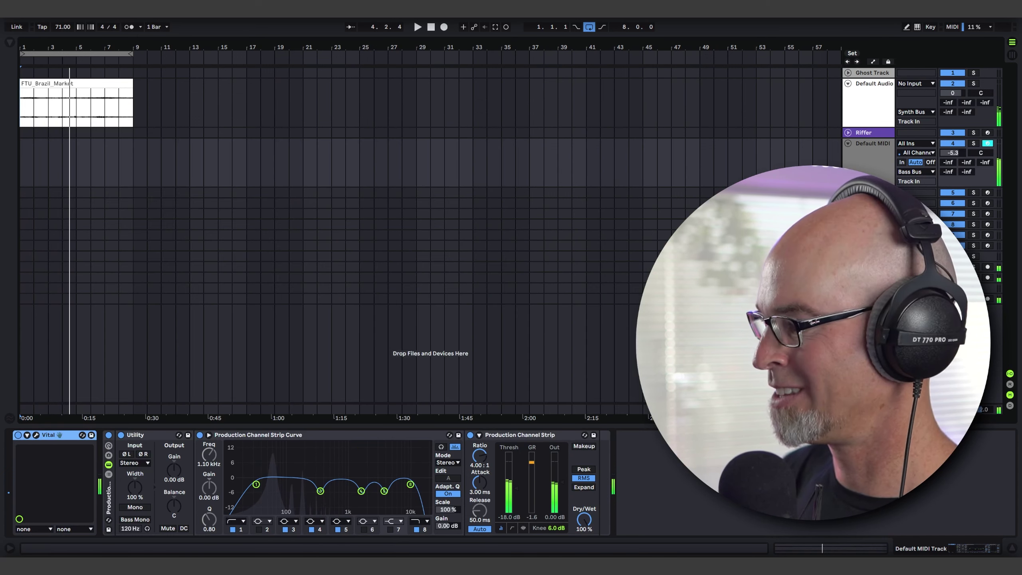
- Create an empty eight-bar MIDI clip from bar 1 to bar 9 on the default MIDI track with Vital
left_click(865, 409)
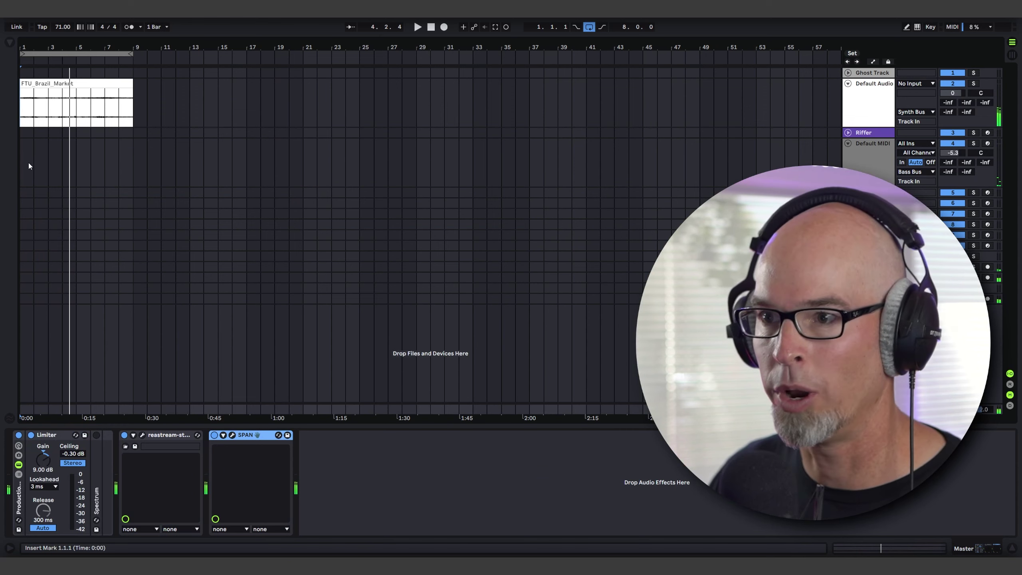
left_click_drag(27, 163, 62, 169)
key("ctrl+shift+m")
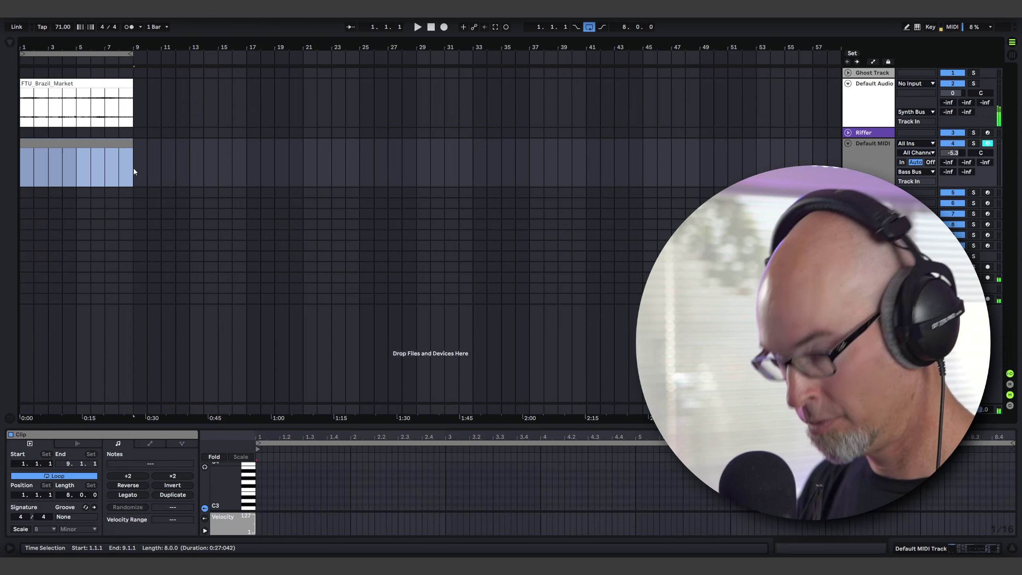
- Set the MIDI clip's grid to 8 bars and draw a B1 note spanning the whole eight-bar clip
left_click_drag(482, 426, 482, 293)
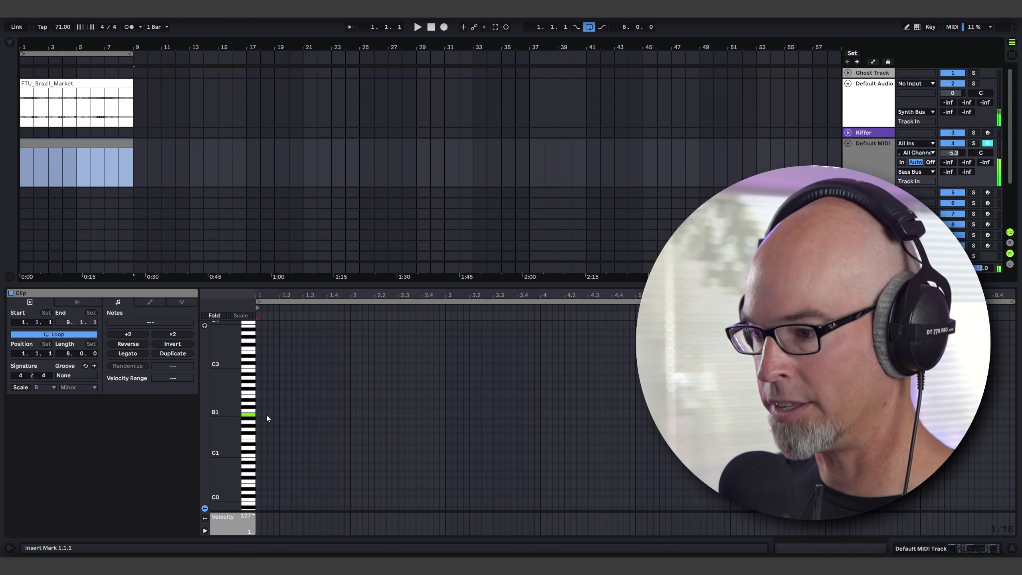
right_click(283, 407)
left_click(300, 338)
right_click(289, 413)
left_click(332, 393)
left_click(277, 414)
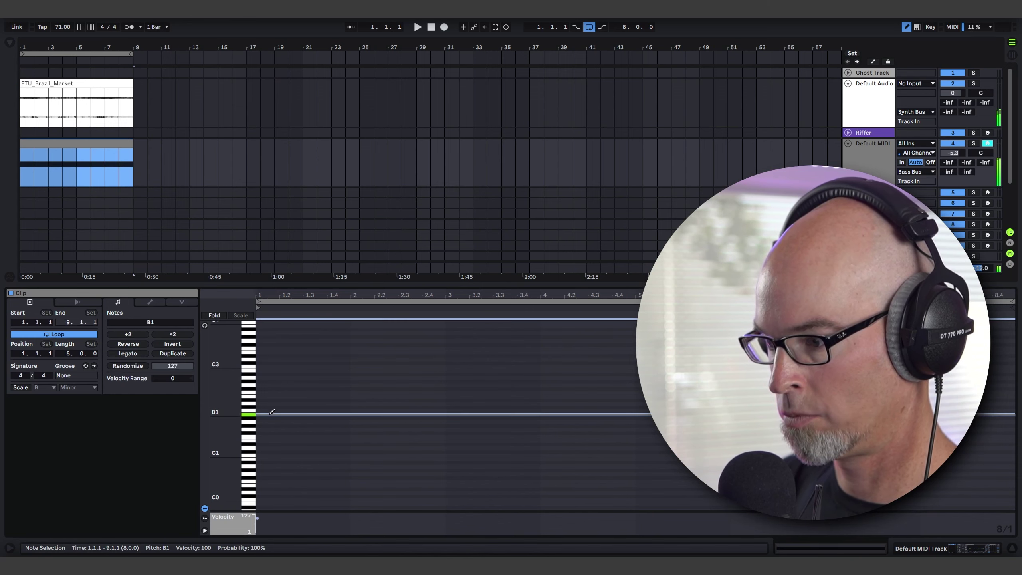
- Play the loop, open SPAN on the Master track, and lower the default MIDI track's volume to -8.5
key("space")
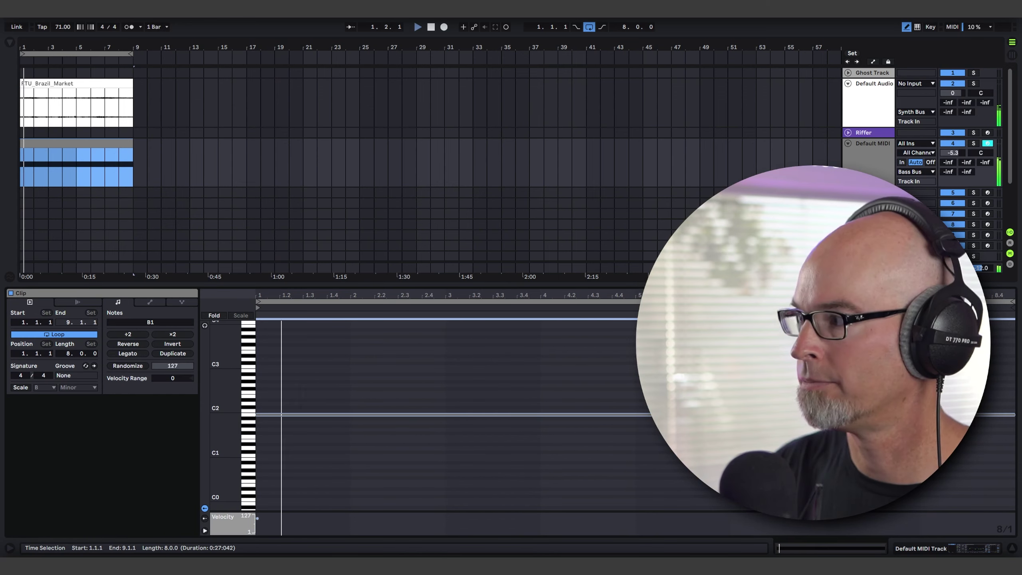
left_click(887, 126)
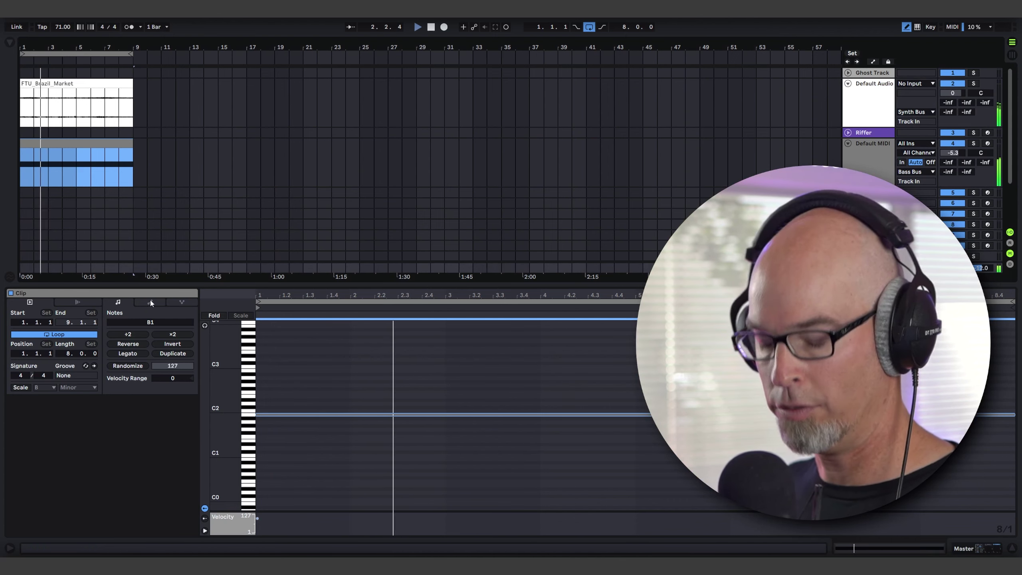
key("shift+Tab")
left_click(233, 435)
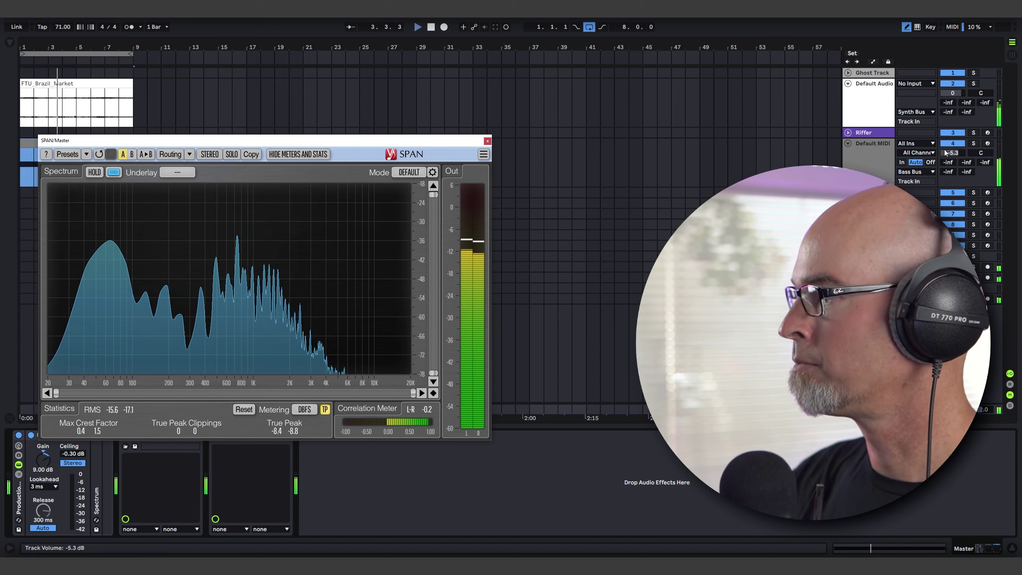
left_click_drag(951, 154, 950, 165)
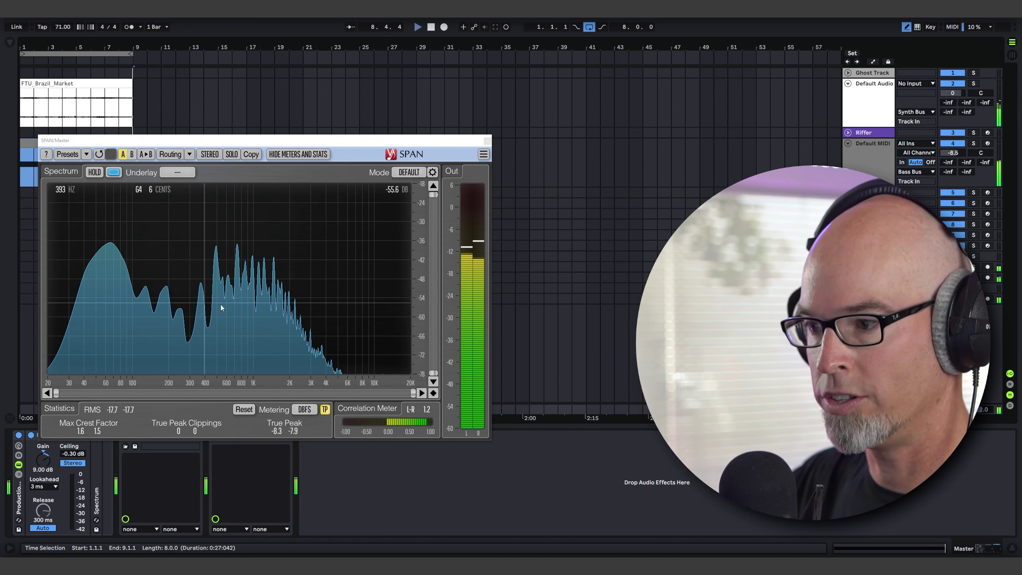
- Deactivate the FTU_Brazil_Market clip on the default audio track
left_click(845, 100)
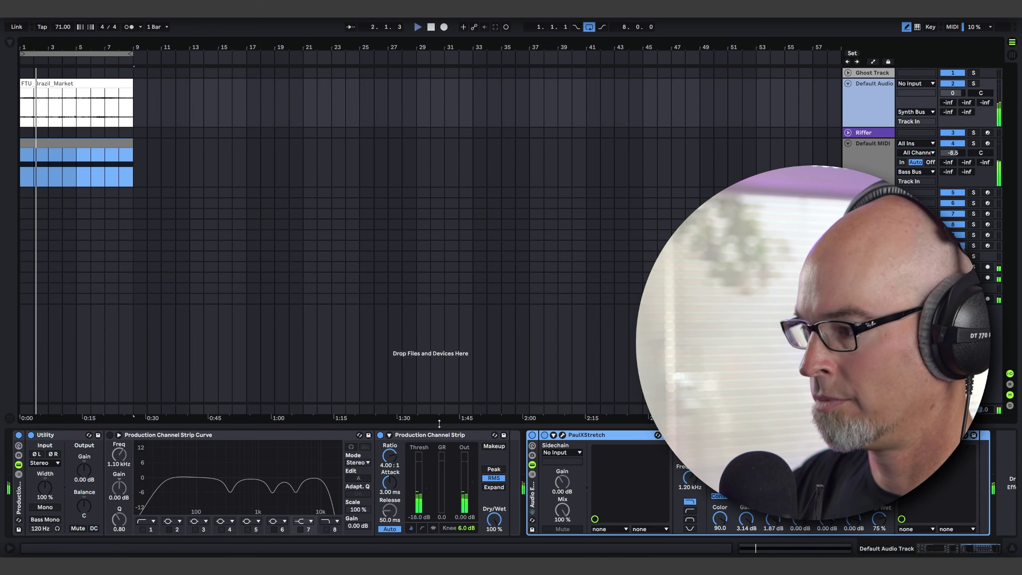
left_click(964, 550)
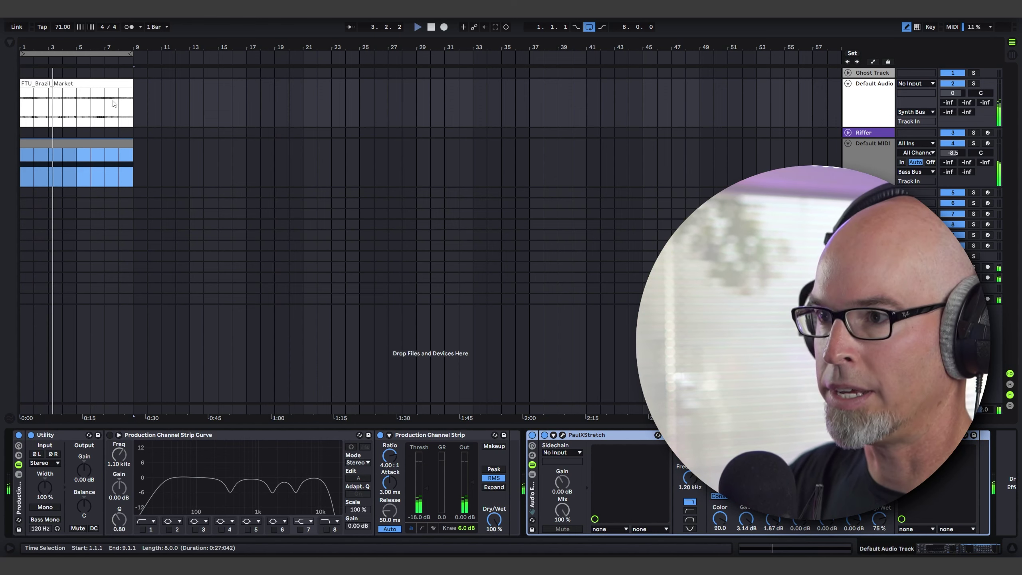
left_click(74, 84)
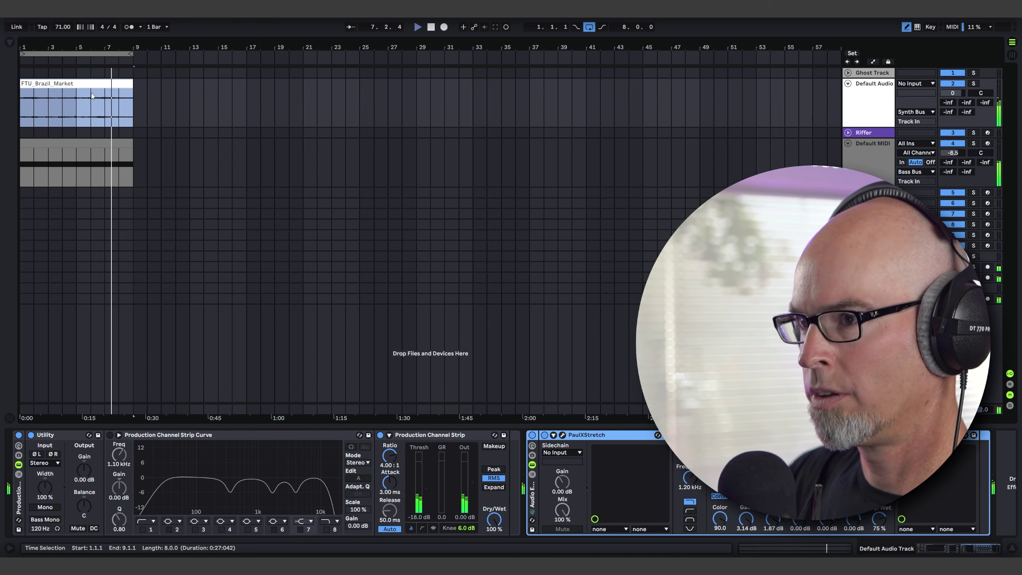
key("0")
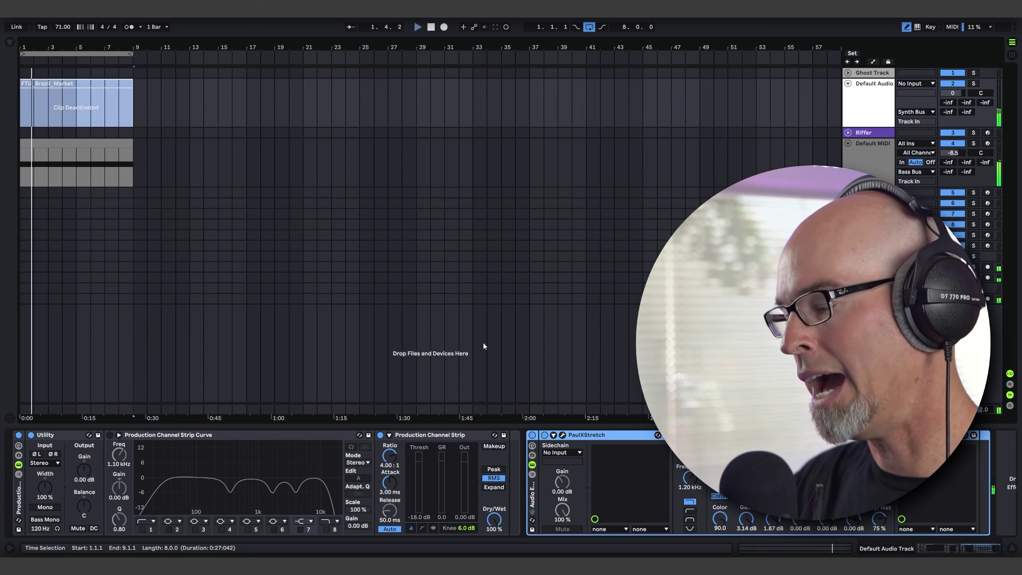
- Set PaulXStretch's main volume to 1.2 and stretch amount to 11.3 on the default audio track, and close the plugin
left_click(562, 435)
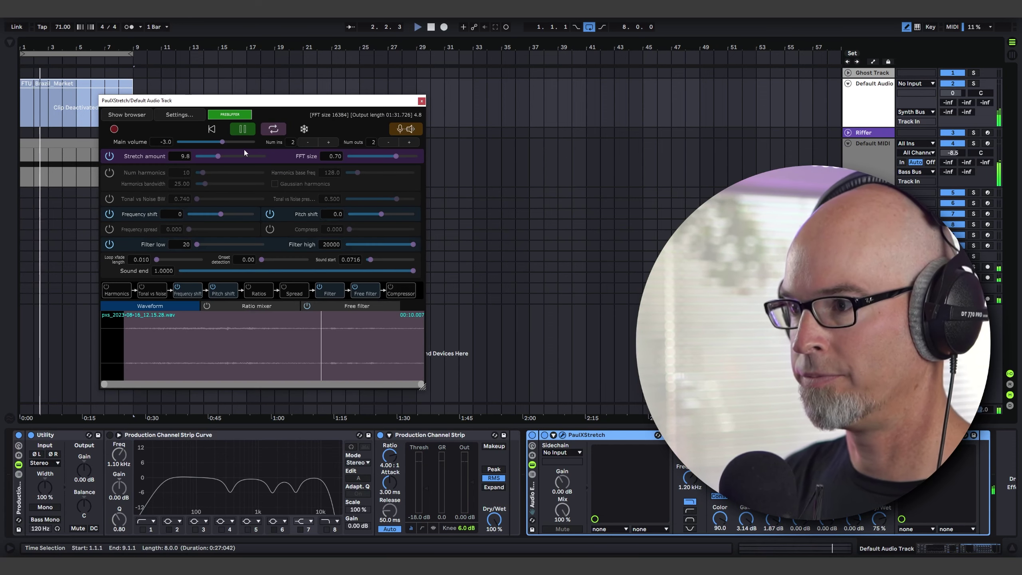
left_click_drag(222, 143, 235, 146)
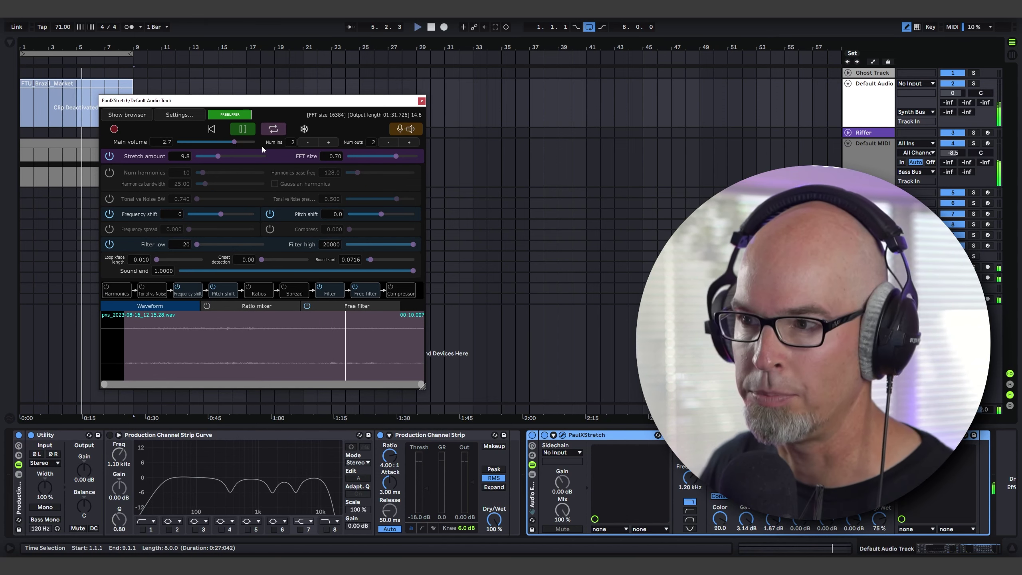
left_click_drag(233, 141, 219, 157)
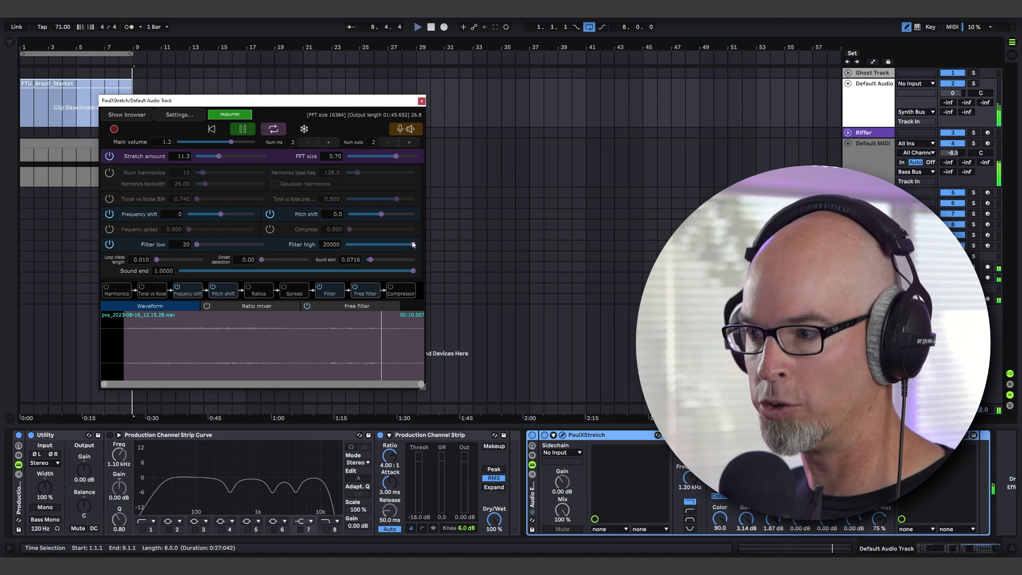
left_click(421, 100)
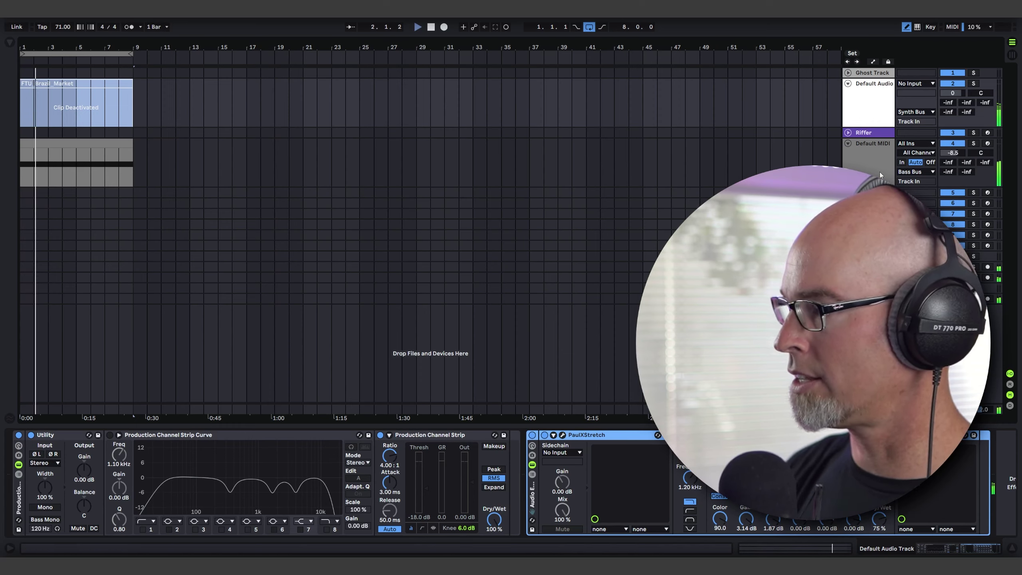
- Reopen Vital on the default MIDI track, raise oscillator 2's unison detune to 11%, and check the Advanced page's waveform and spectrum analysis
left_click(880, 175)
left_click(36, 434)
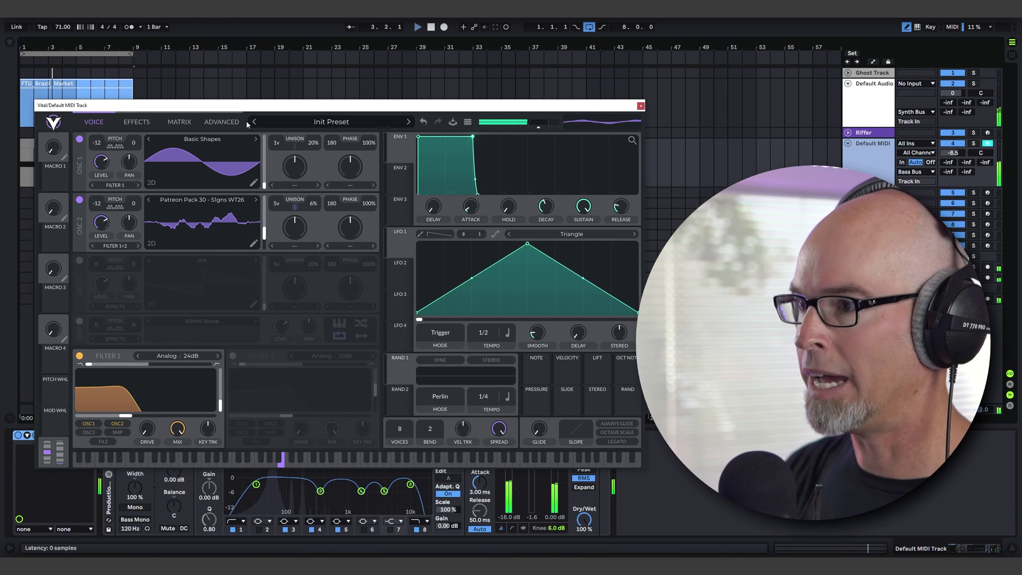
left_click(219, 122)
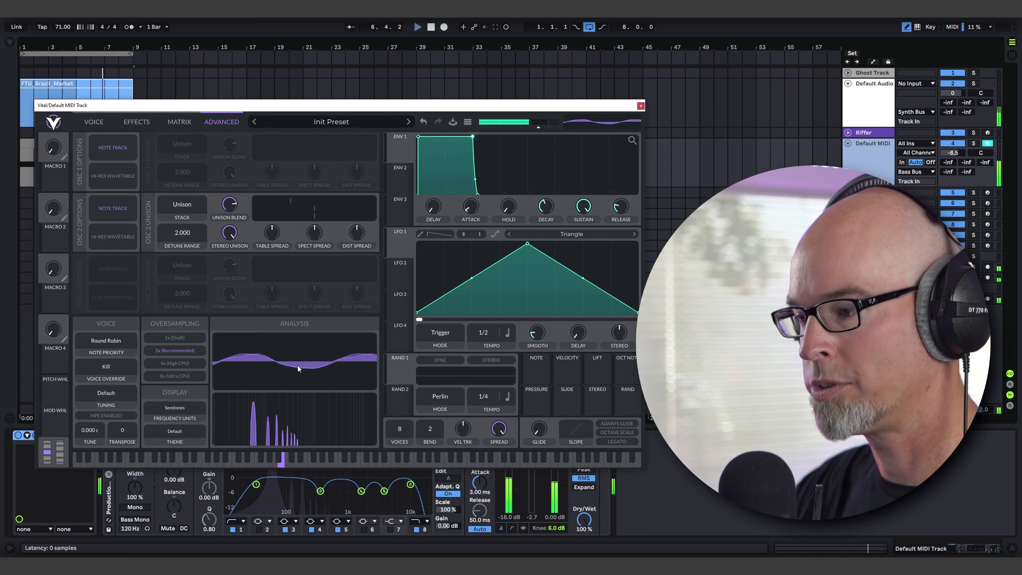
left_click(85, 117)
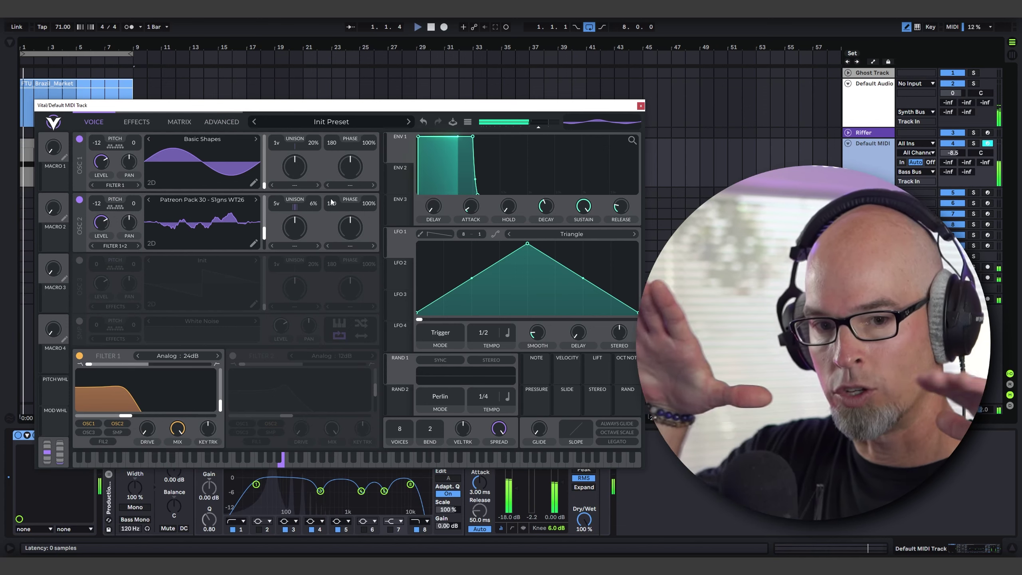
scroll(316, 203, "up", 3)
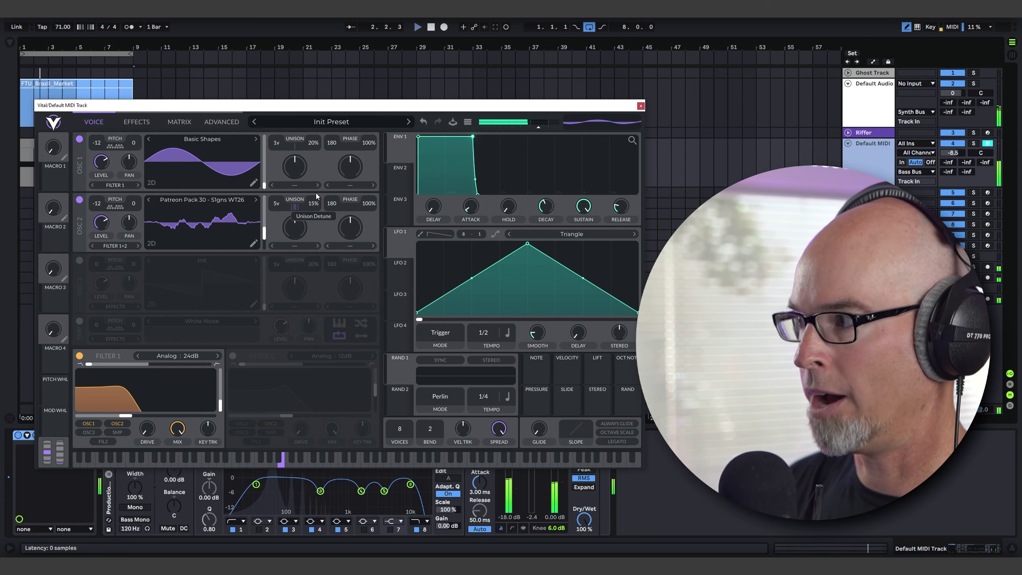
left_click(220, 123)
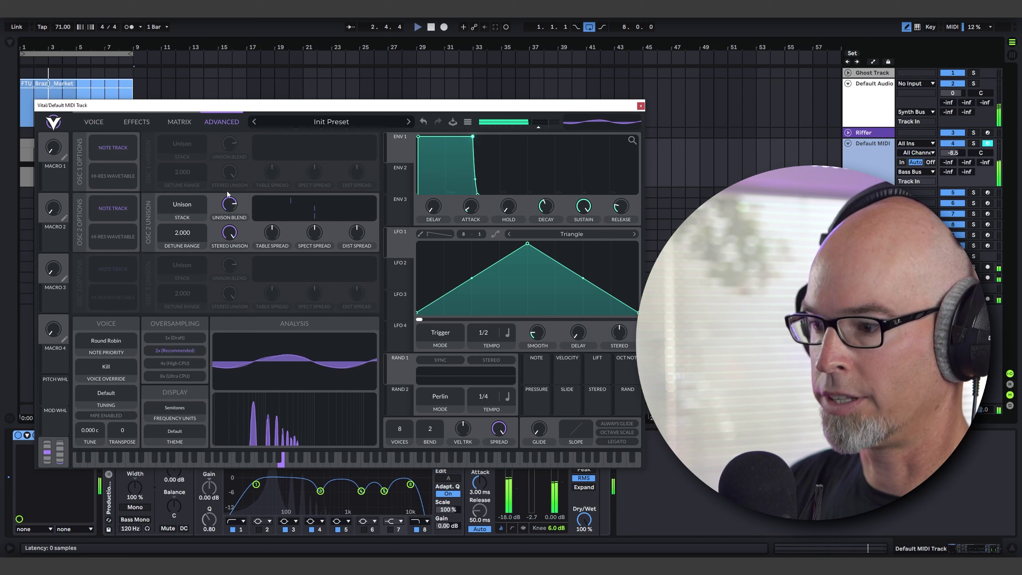
left_click(95, 122)
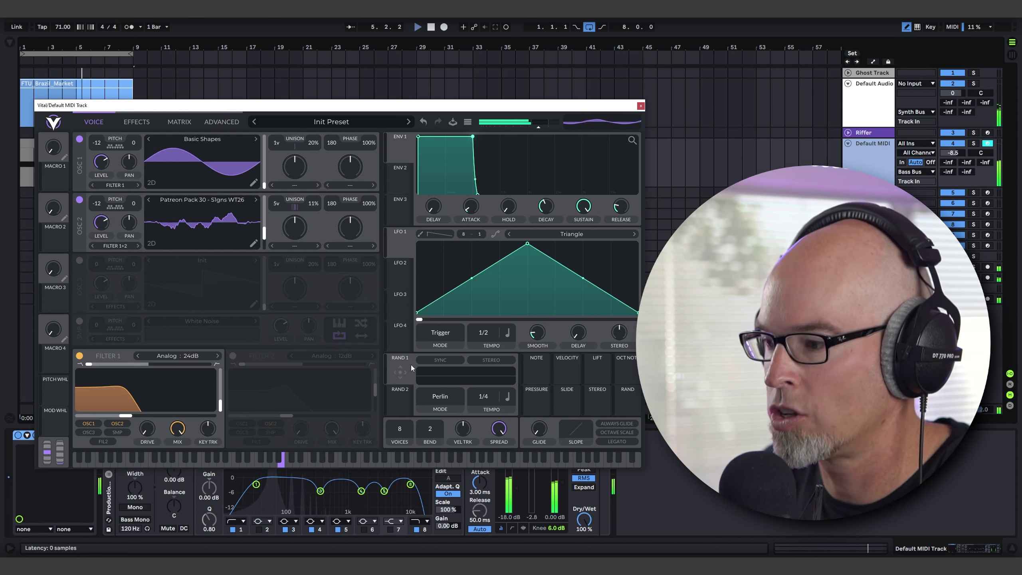
- Modulate oscillator 2's wavetable frame with Random 1 at a 4/1 tempo, make the modulation bipolar, and close Vital
mouse_move(264, 233)
left_mouse_down()
mouse_move(265, 222)
mouse_move(269, 234)
left_mouse_up()
mouse_move(409, 375)
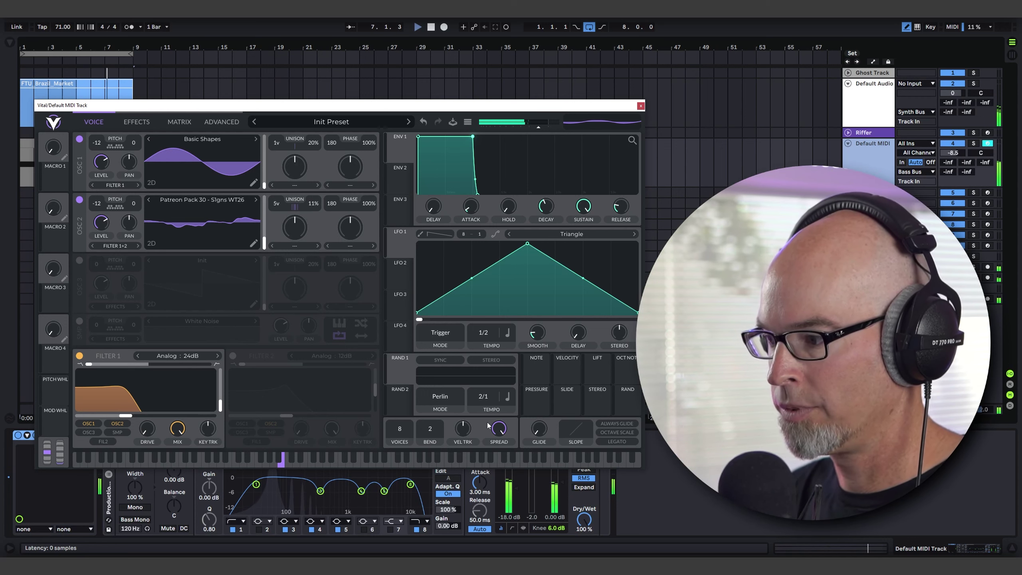
left_click_drag(400, 372, 268, 235)
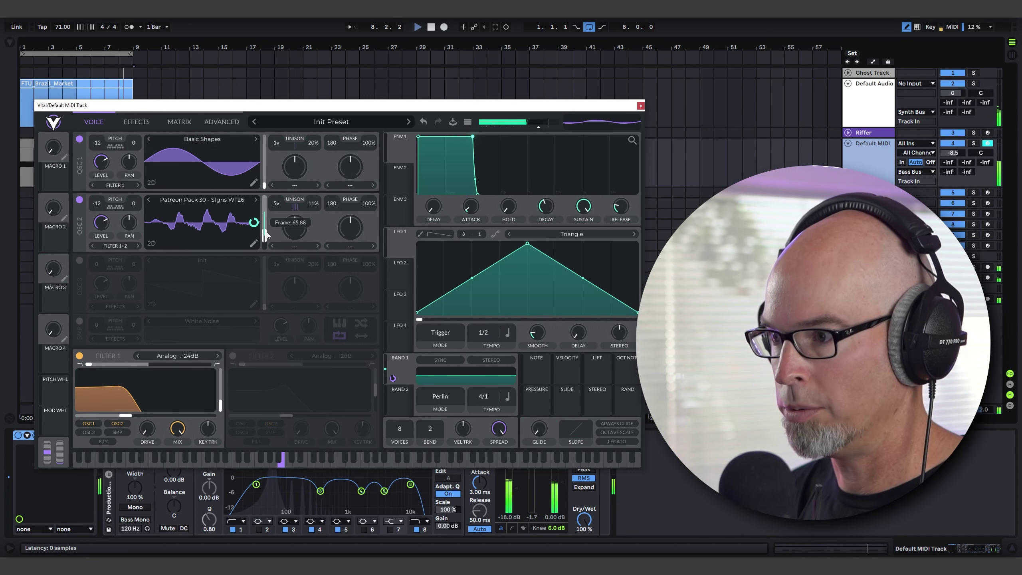
right_click(400, 386)
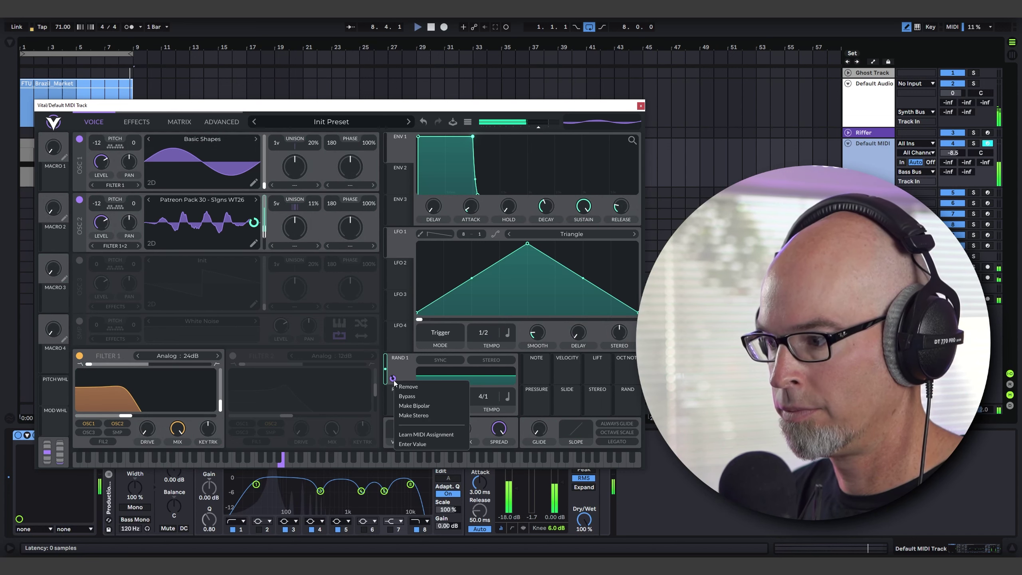
left_click(433, 406)
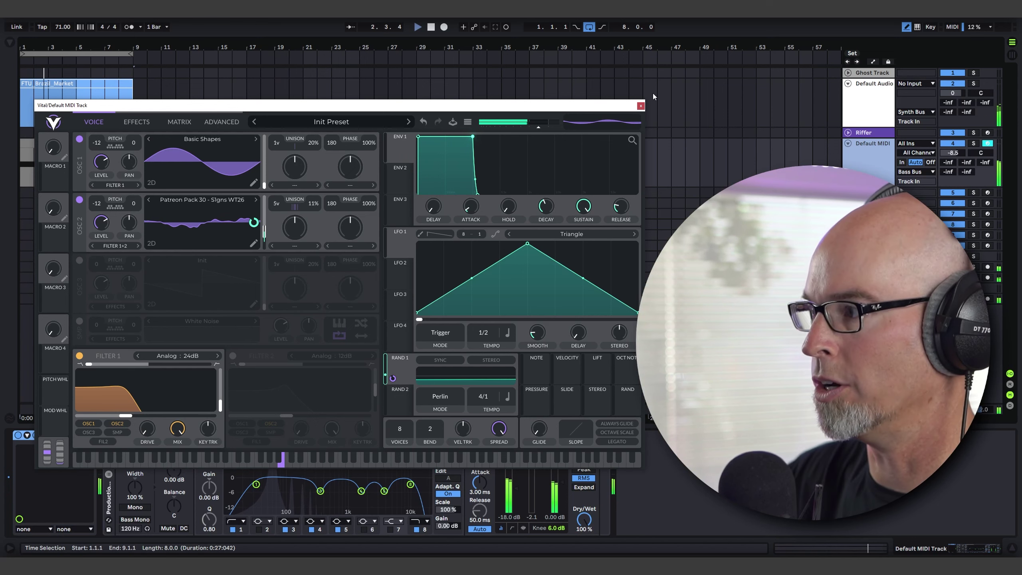
left_click(222, 122)
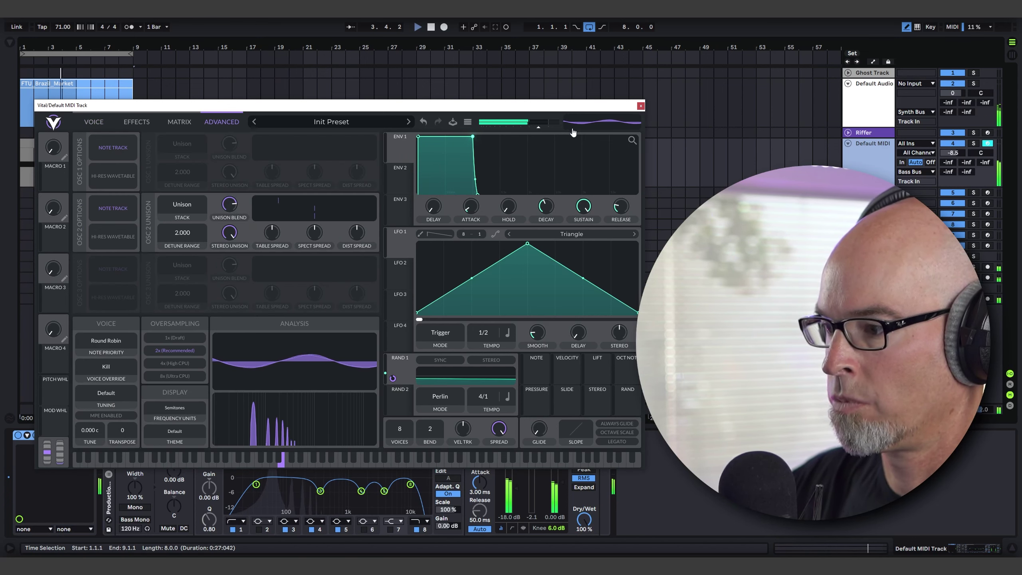
left_click(641, 105)
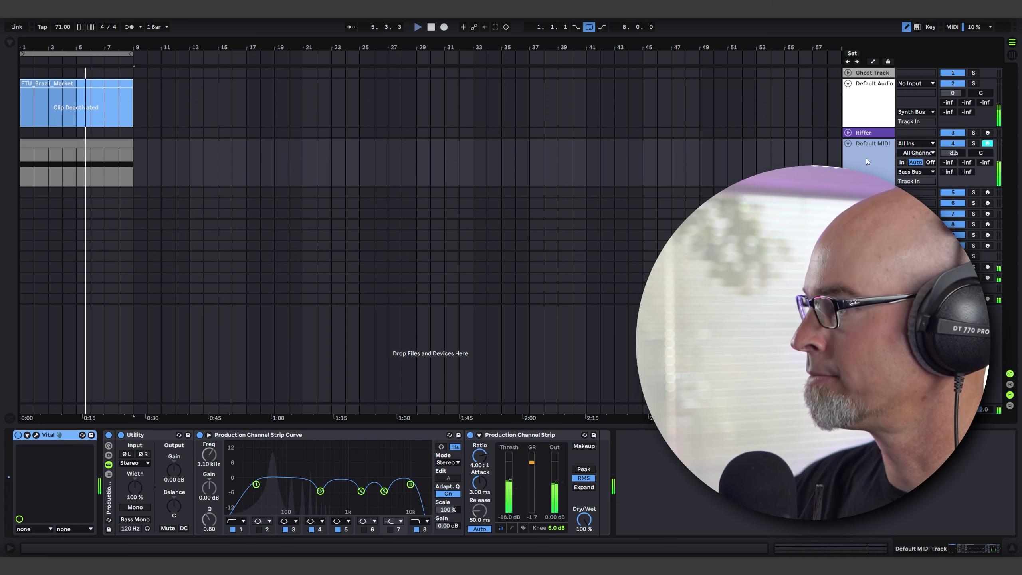
- Rename the default MIDI track as Vital Bass
key("ctrl+r")
type("Vi")
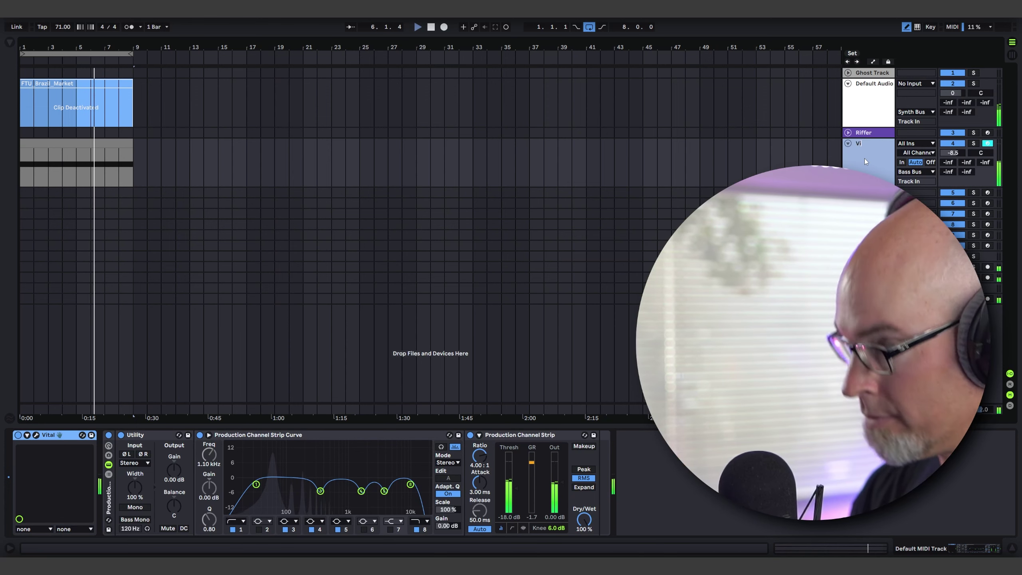
type("tal Bass")
key("Return")
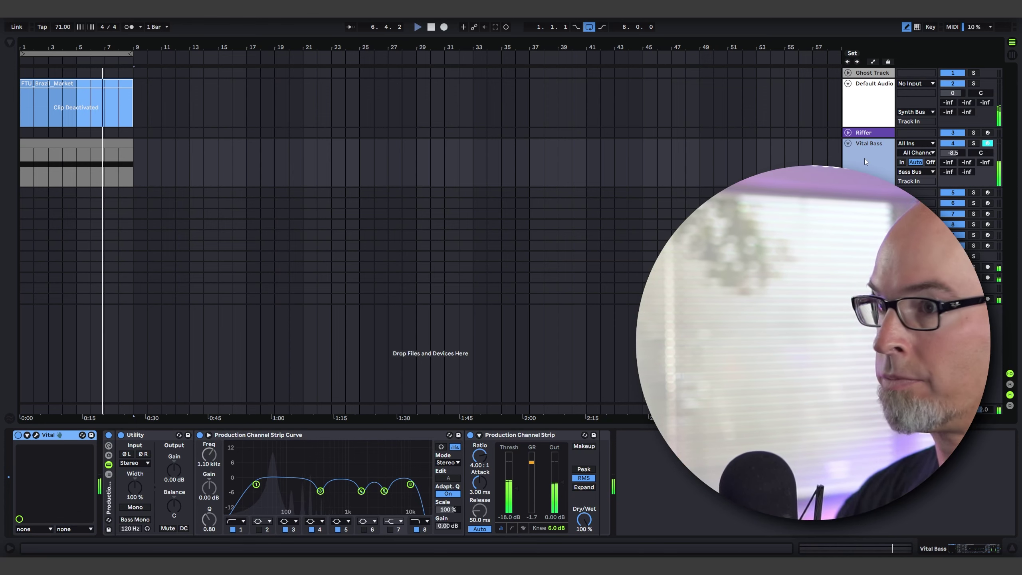
- Rename the default audio track as PaulStretch Market
left_click(872, 91)
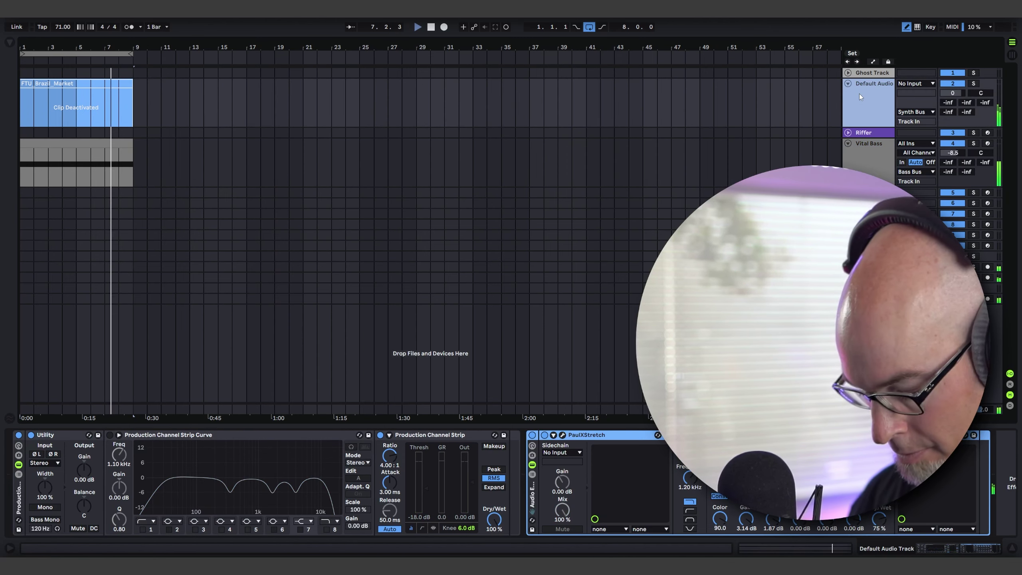
type("Paul")
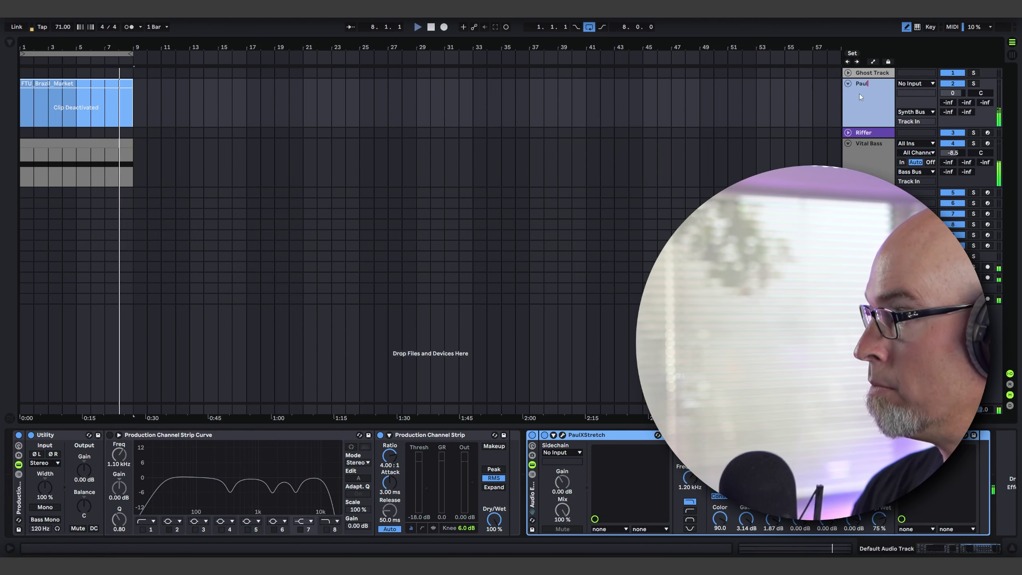
type("Stretch M")
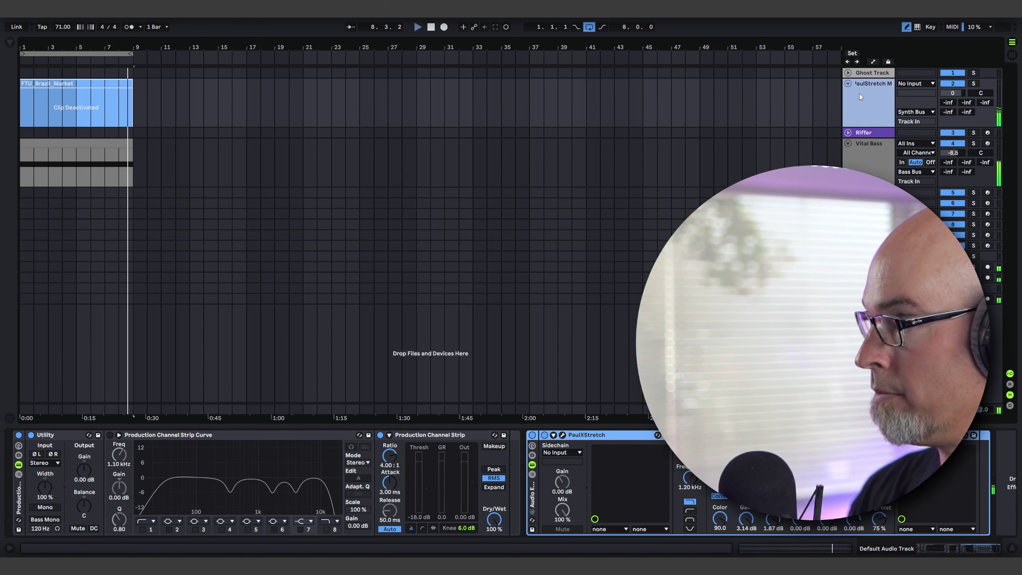
type("arket")
key("Return")
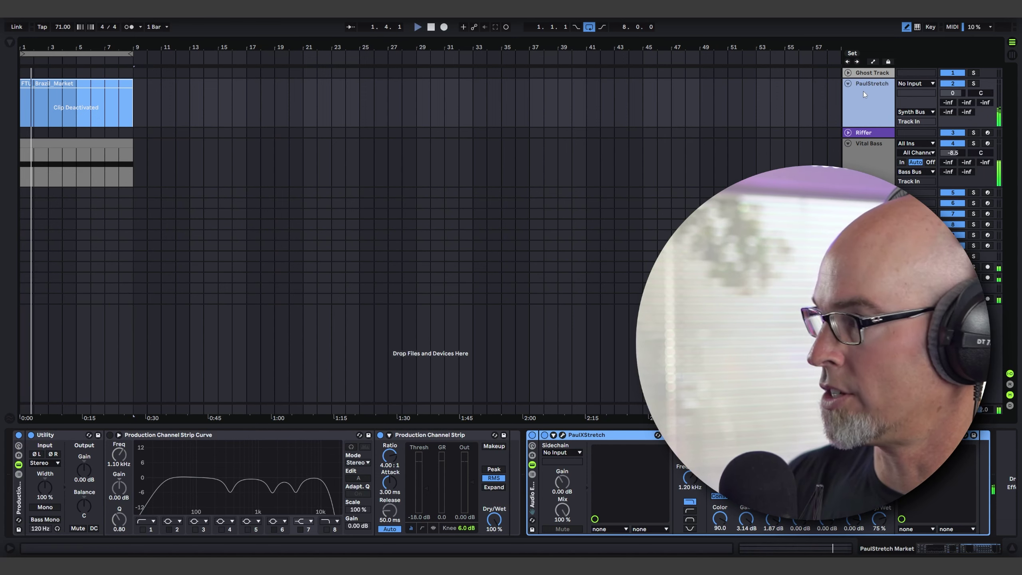
key("shift+Tab")
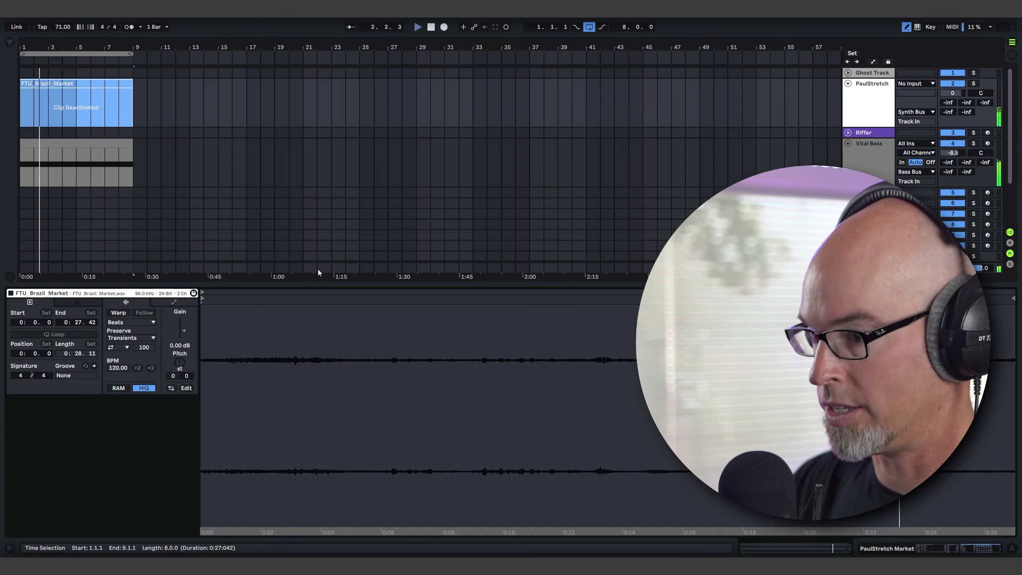
key("shift+Tab")
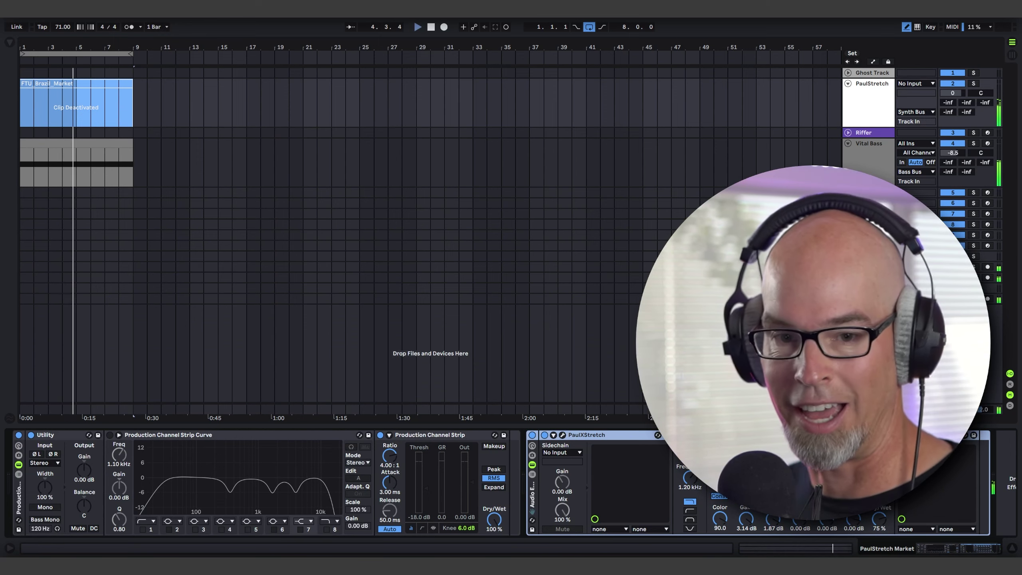
left_click(848, 192)
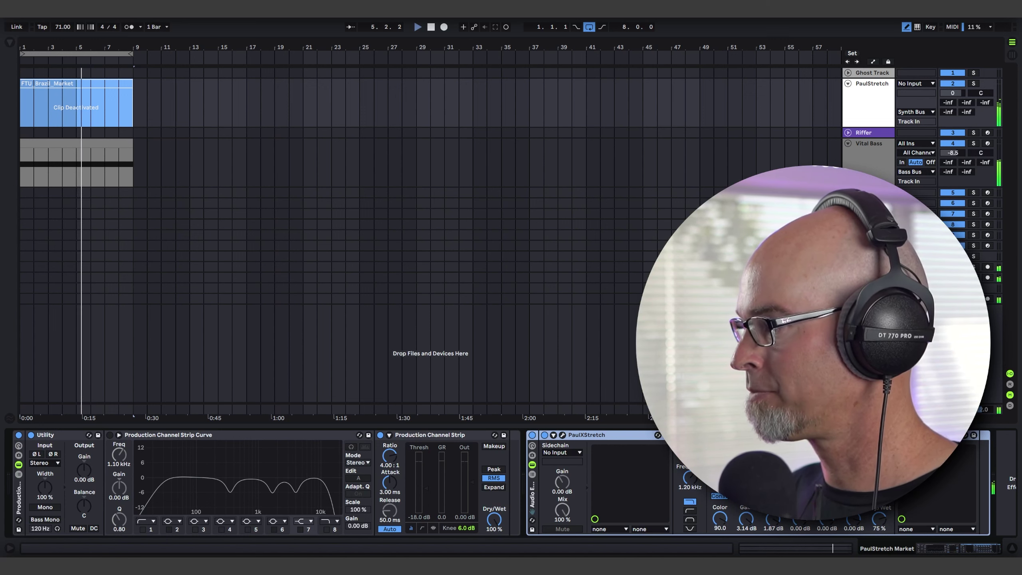
- Load a new Vital instance from the Synths collection onto the default MIDI track below Vital Bass and close the browser
left_click(221, 192)
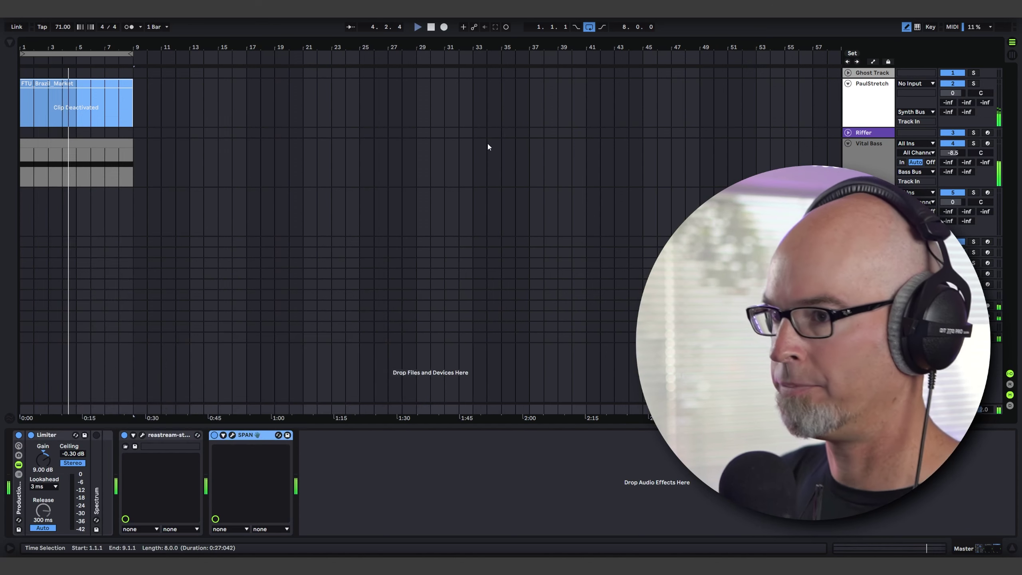
left_click(487, 141)
left_click(523, 211)
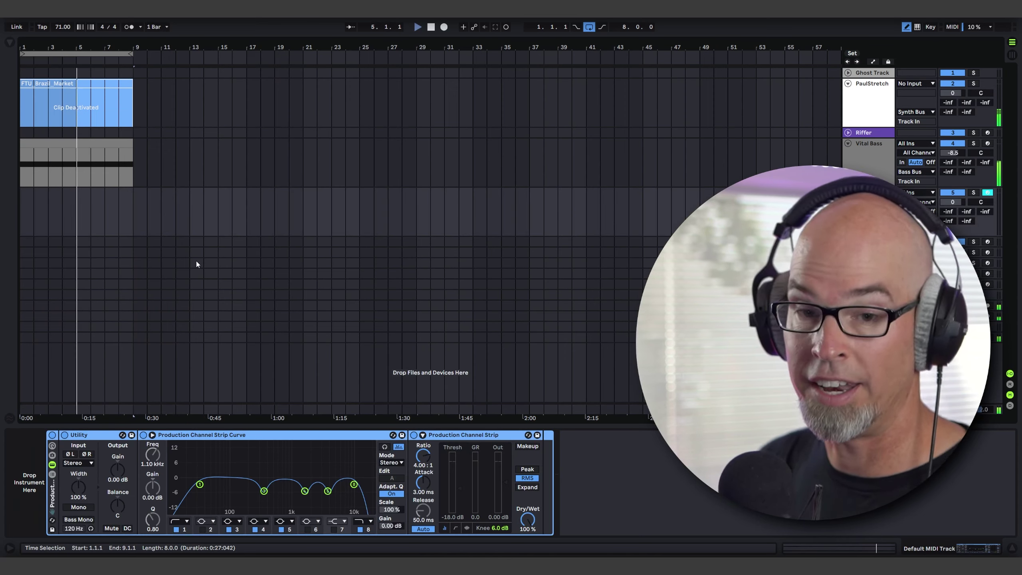
left_click(9, 43)
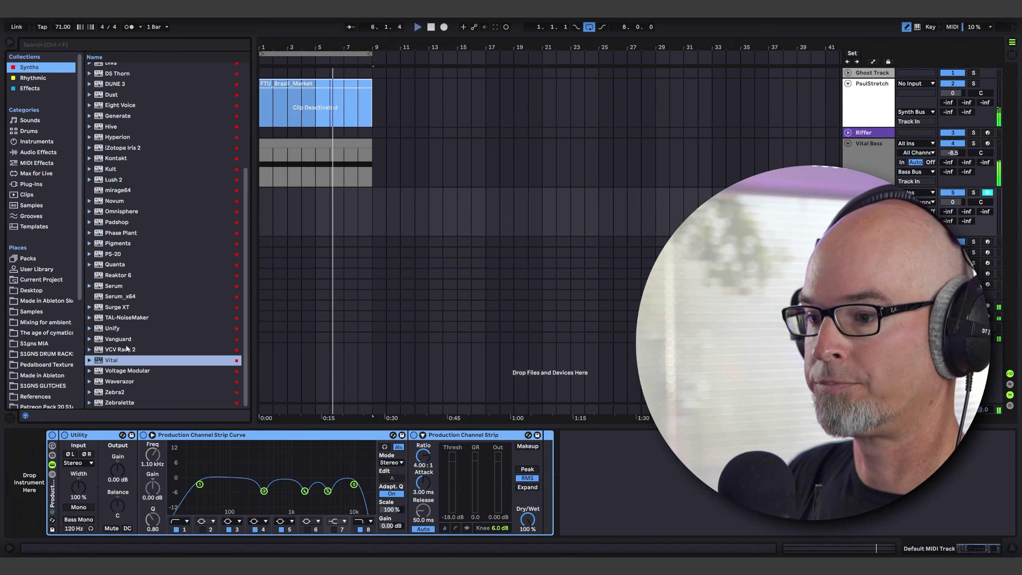
left_click_drag(110, 366, 313, 222)
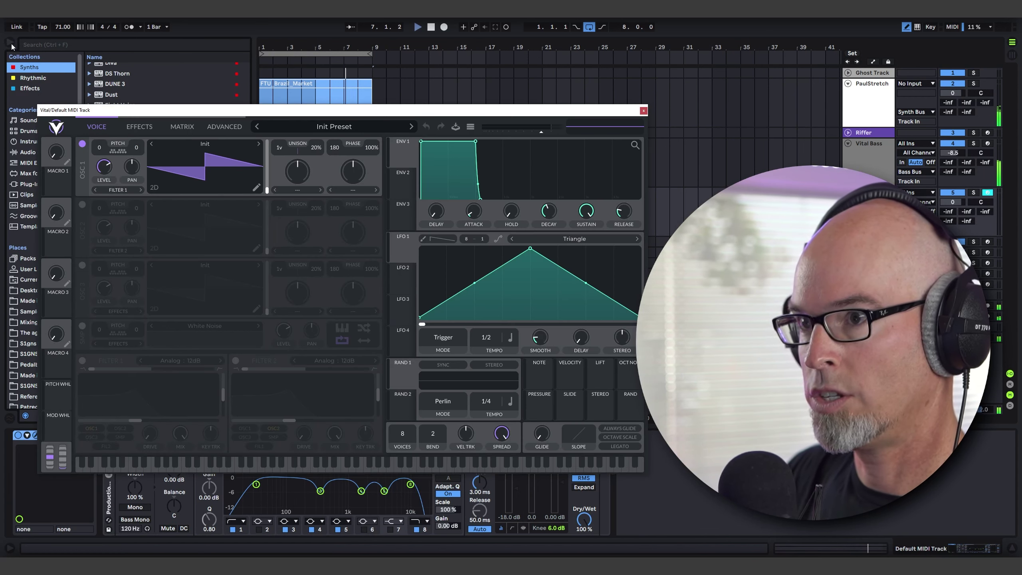
left_click(9, 42)
mouse_move(235, 114)
left_mouse_down()
mouse_move(297, 135)
mouse_move(276, 109)
mouse_move(256, 132)
mouse_move(217, 111)
mouse_move(227, 118)
left_mouse_up()
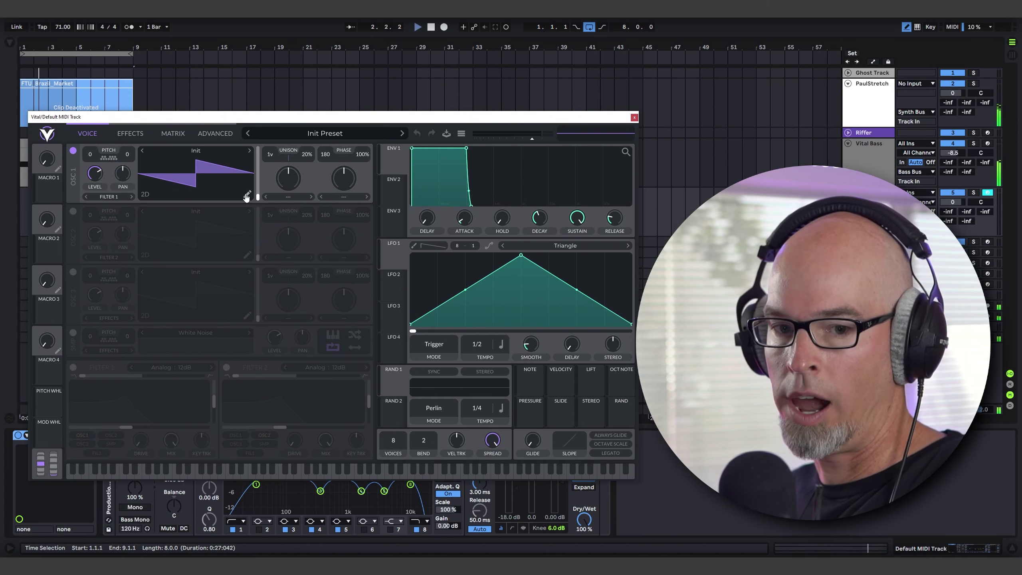
left_click_drag(257, 122, 250, 119)
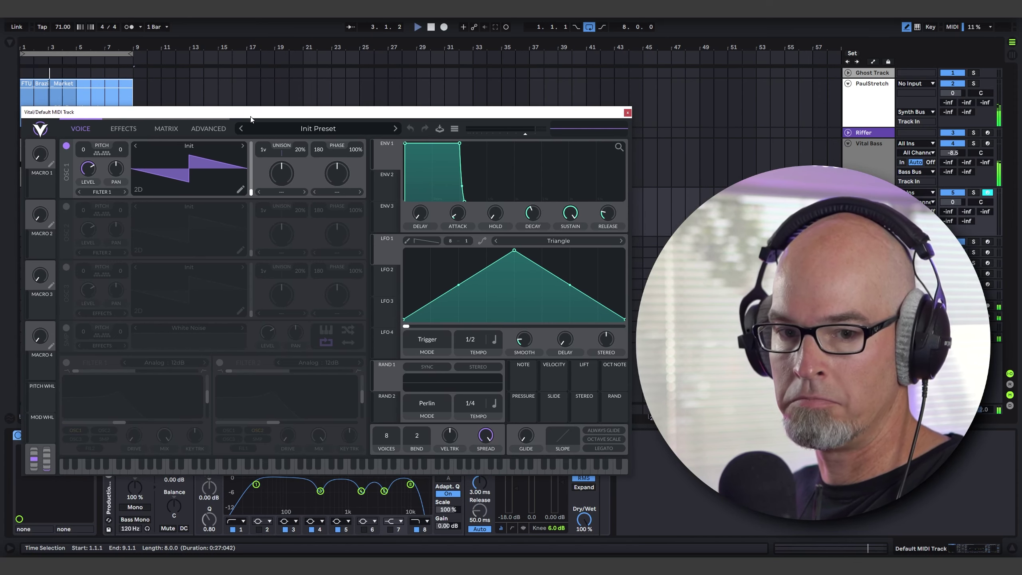
- Open oscillator 1's wavetable editor and randomize the harmonic amplitudes and phases of the first keyframe
left_click(241, 190)
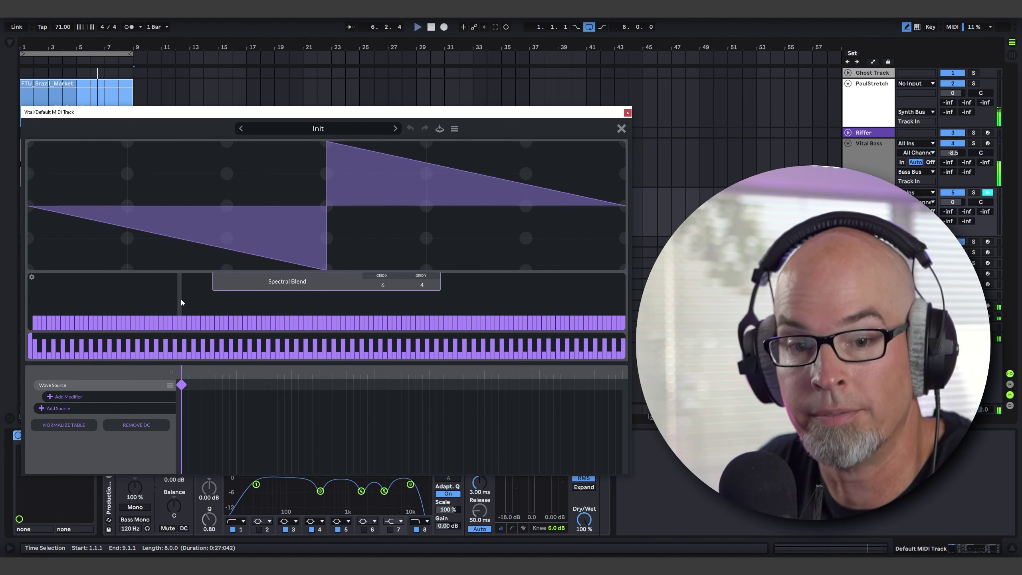
right_click(232, 302)
left_click(273, 356)
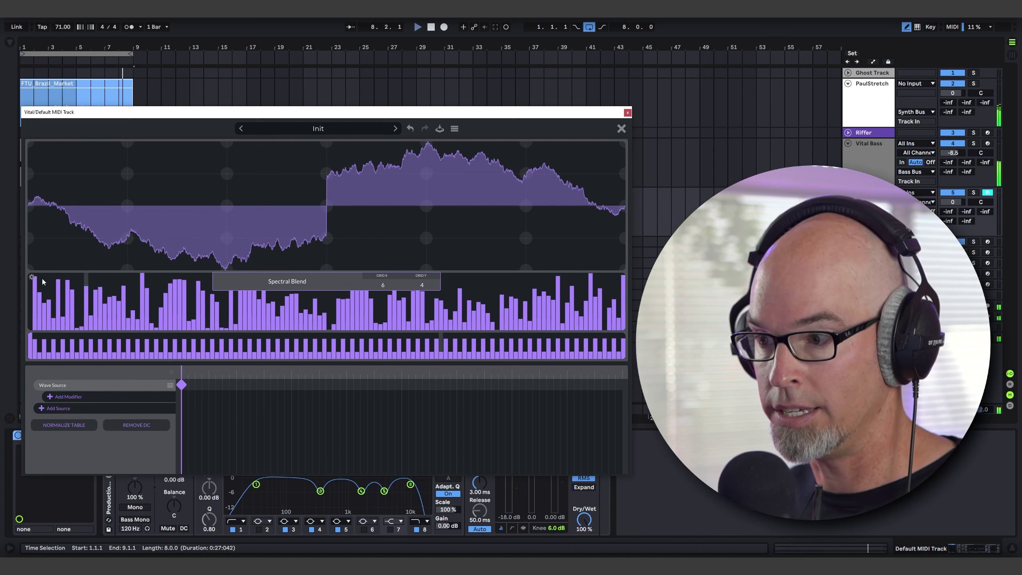
right_click(208, 349)
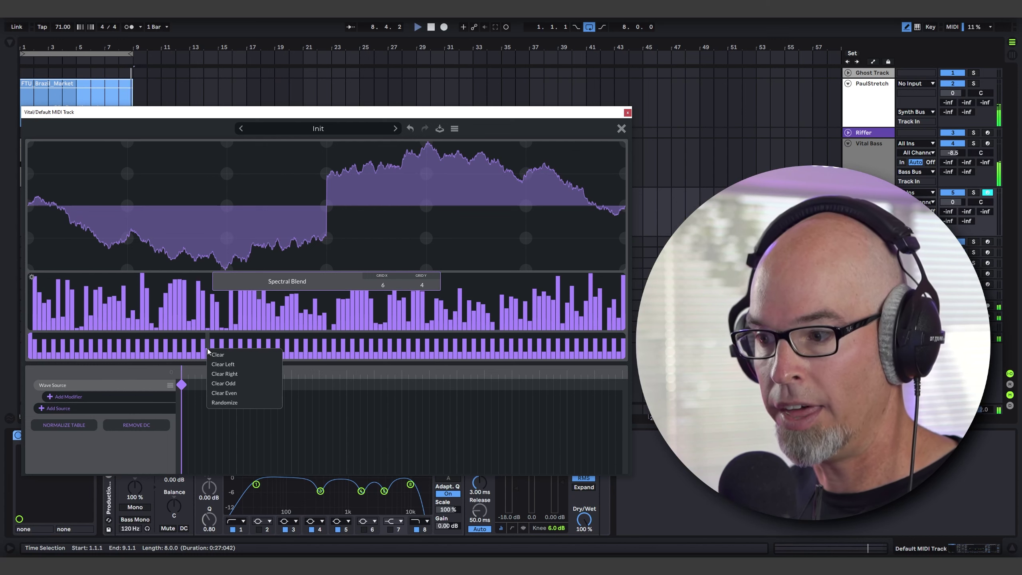
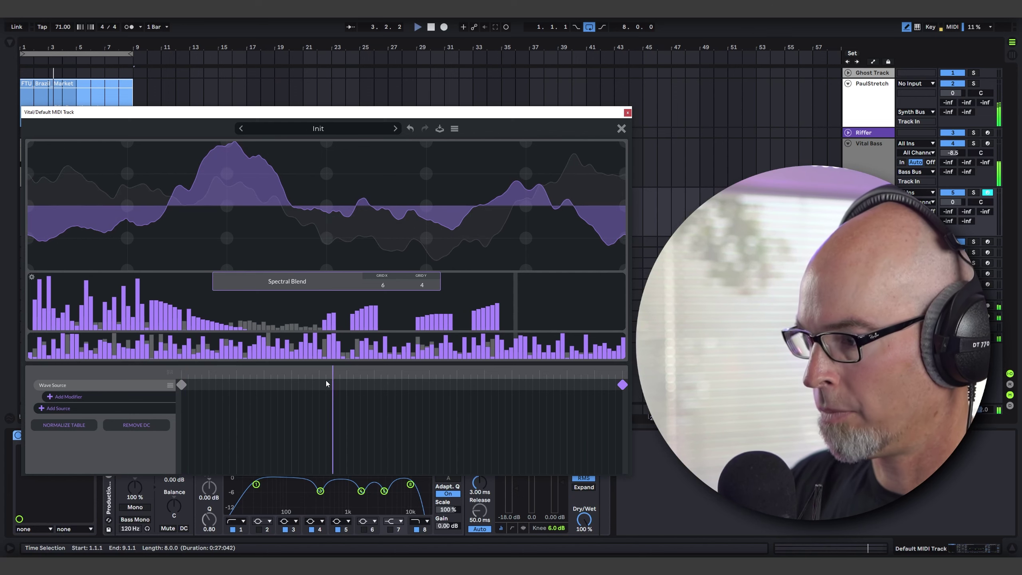
- Add a wave source keyframe about a third of the way along the timeline and randomize its harmonic amplitudes and phases
left_click(314, 385)
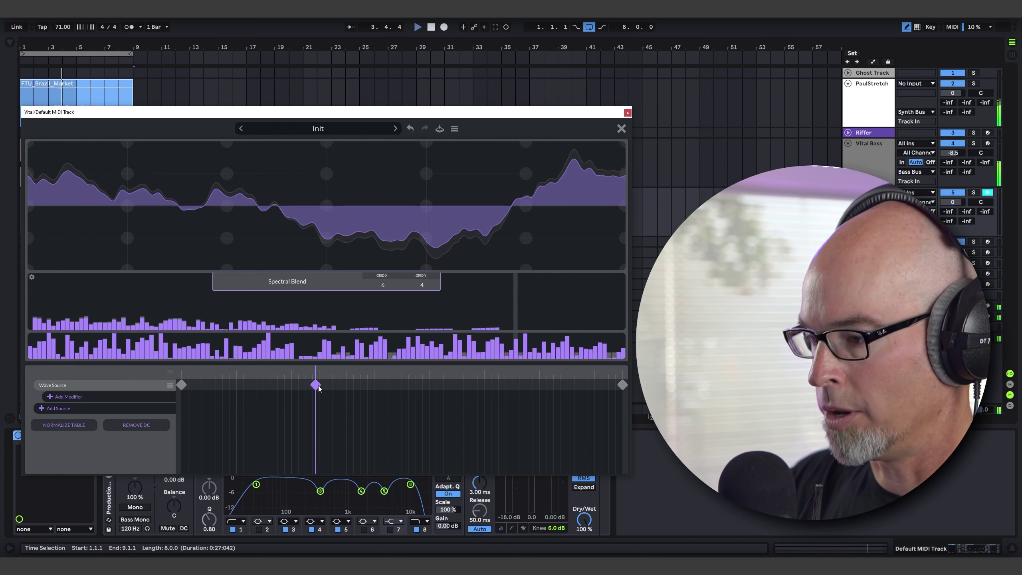
right_click(232, 303)
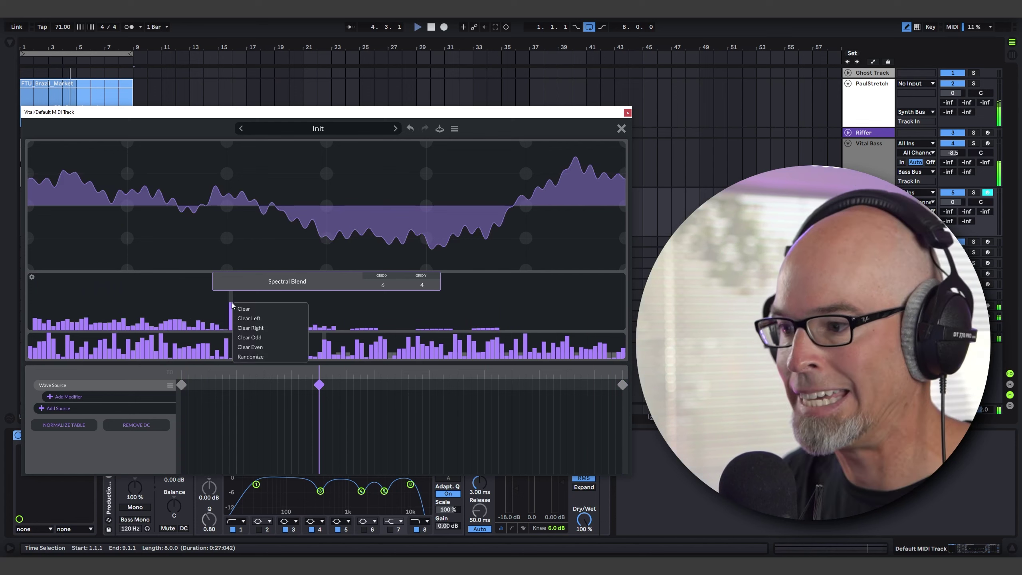
left_click(257, 358)
right_click(265, 350)
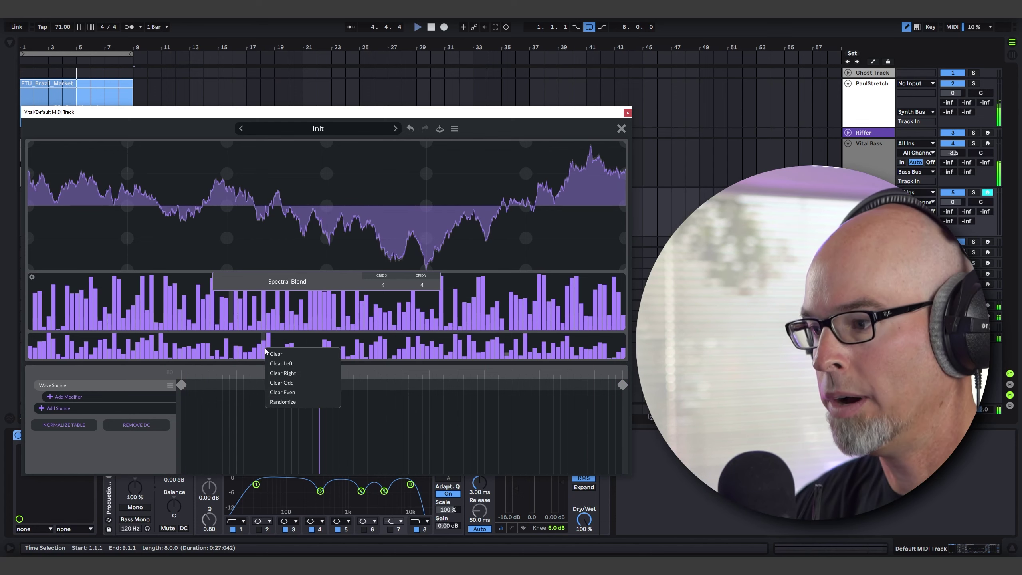
left_click(282, 401)
- Clear the one-third keyframe's higher harmonics, taper the remaining ones down smoothly, and draw a few groups of high harmonics
right_click(248, 314)
left_click(264, 338)
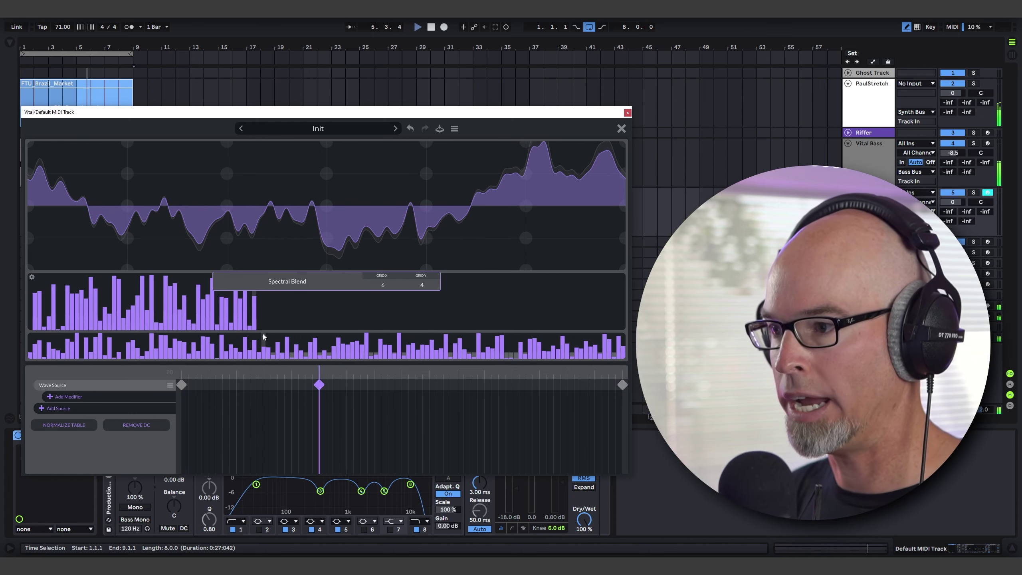
mouse_move(250, 323)
left_mouse_down()
mouse_move(149, 284)
mouse_move(220, 330)
left_mouse_up()
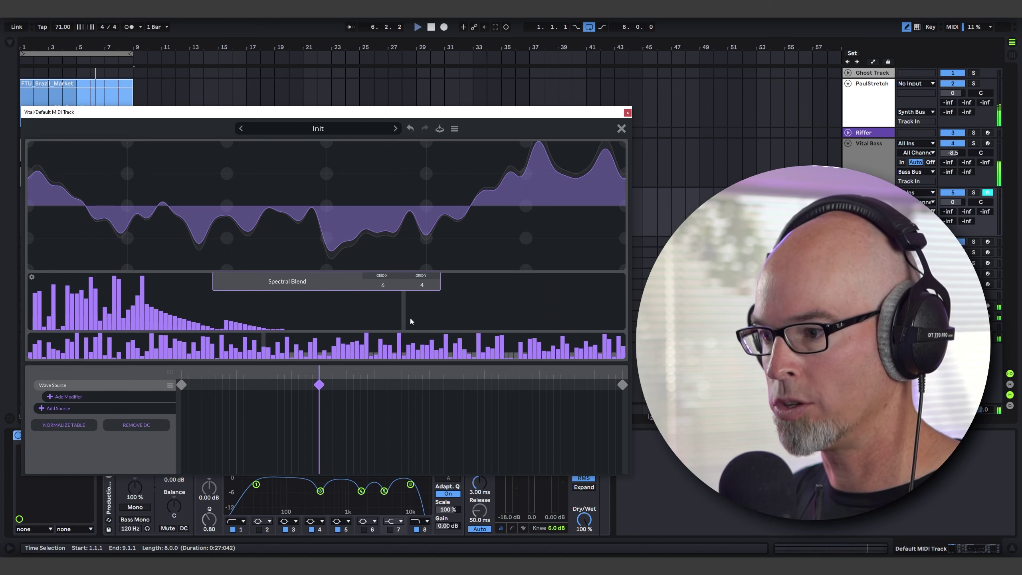
left_click_drag(420, 328, 513, 300)
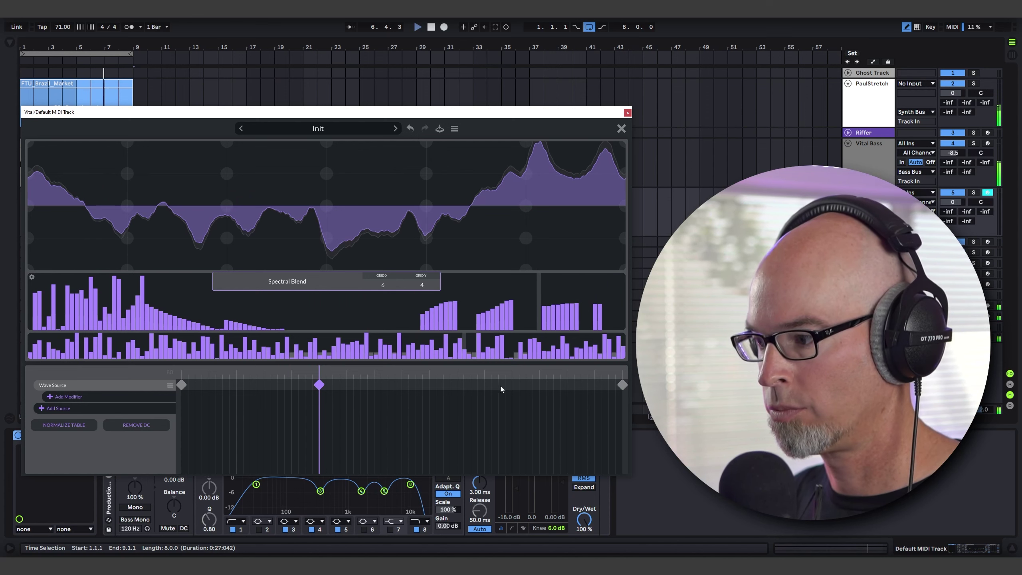
- Add another keyframe about two thirds of the way along the timeline and randomize its harmonic amplitudes and phases
left_click_drag(319, 374, 629, 405)
left_click(479, 386)
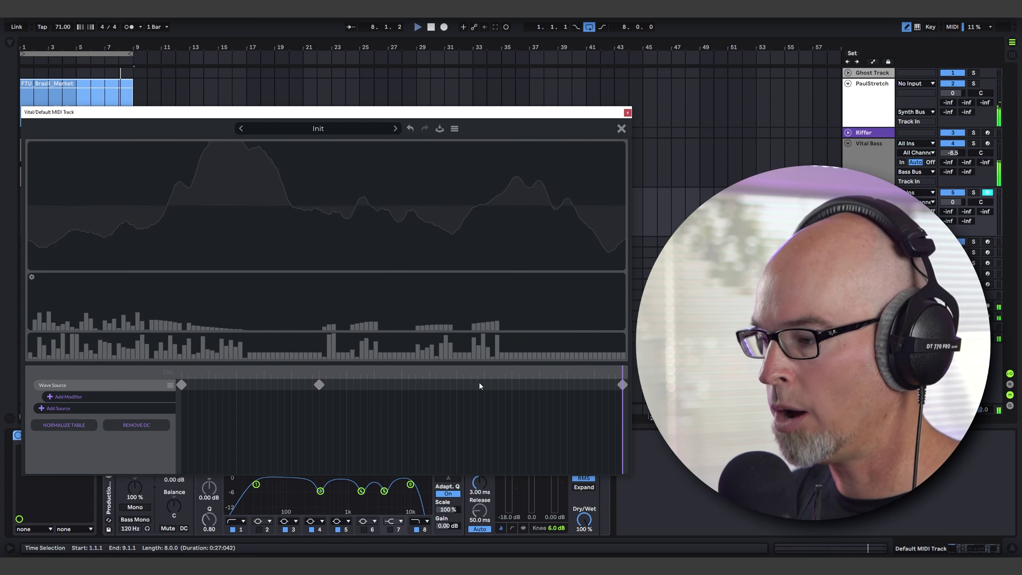
double_click(479, 385)
left_click_drag(472, 384, 463, 385)
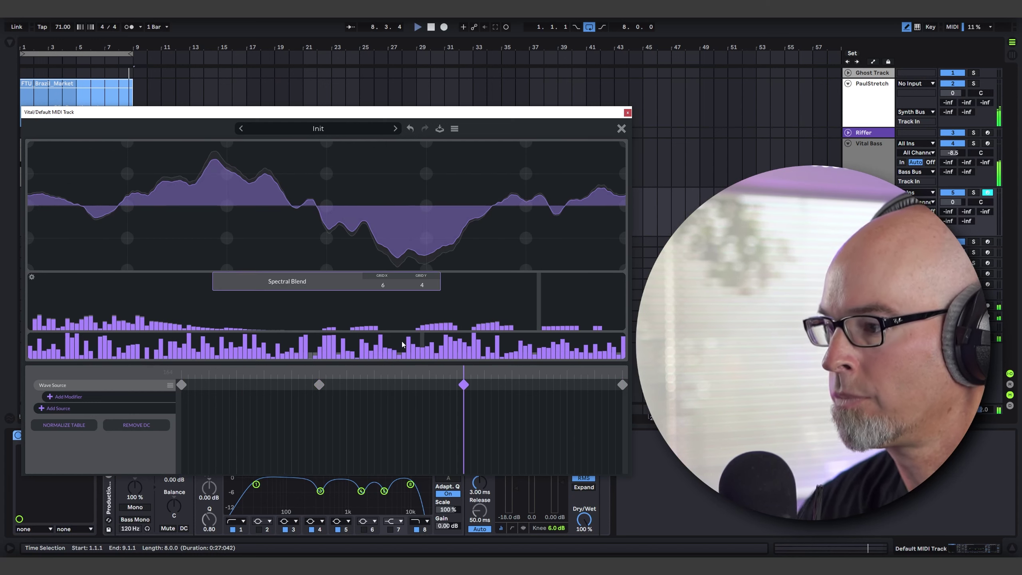
right_click(319, 304)
left_click(350, 356)
right_click(262, 347)
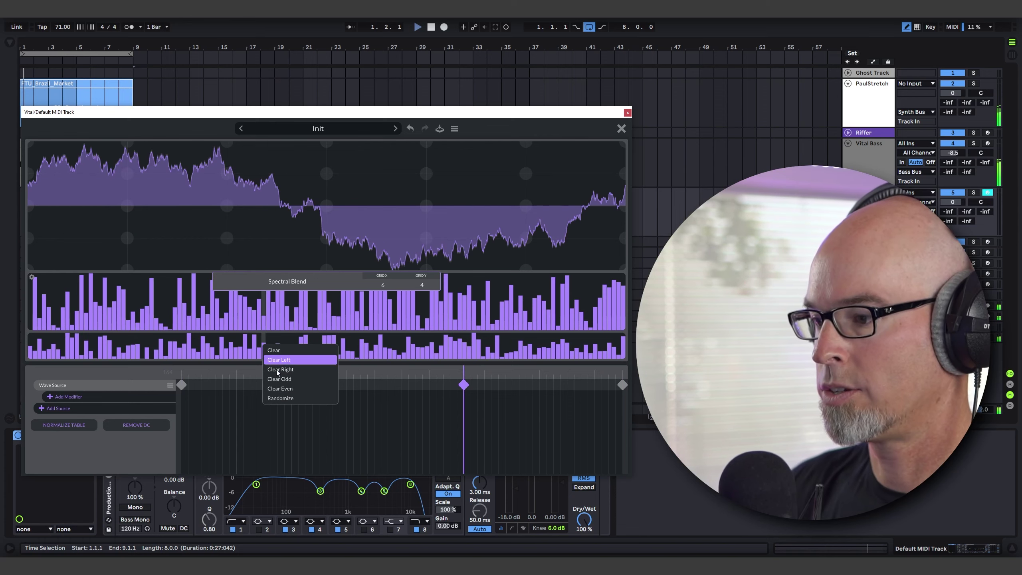
left_click(280, 398)
- Clear the two-thirds keyframe's higher harmonics, reduce the upper remaining ones, and draw a few groups of high harmonics
right_click(289, 320)
left_click(316, 344)
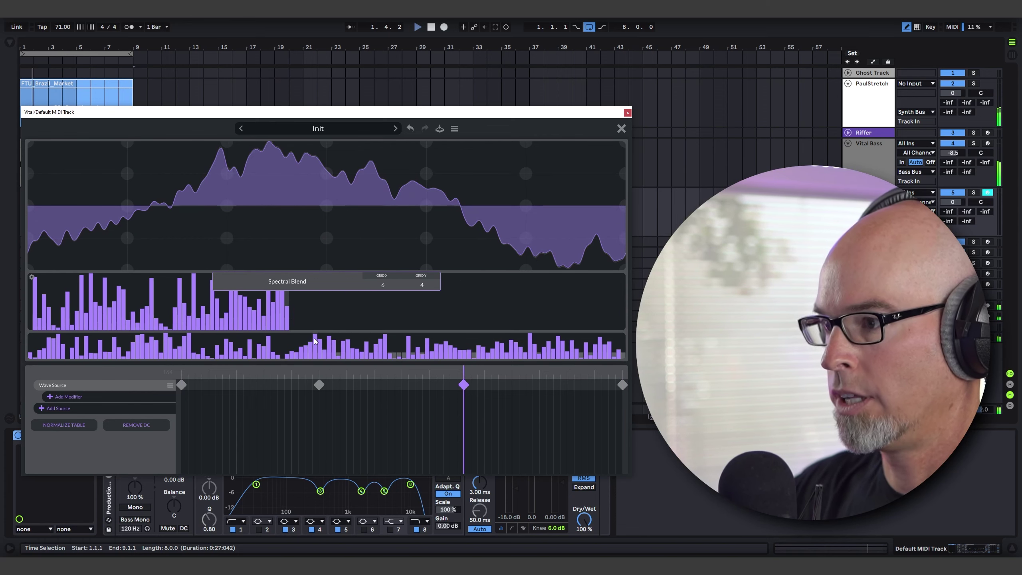
mouse_move(248, 310)
left_mouse_down()
mouse_move(152, 303)
mouse_move(232, 326)
mouse_move(155, 313)
mouse_move(249, 345)
left_mouse_up()
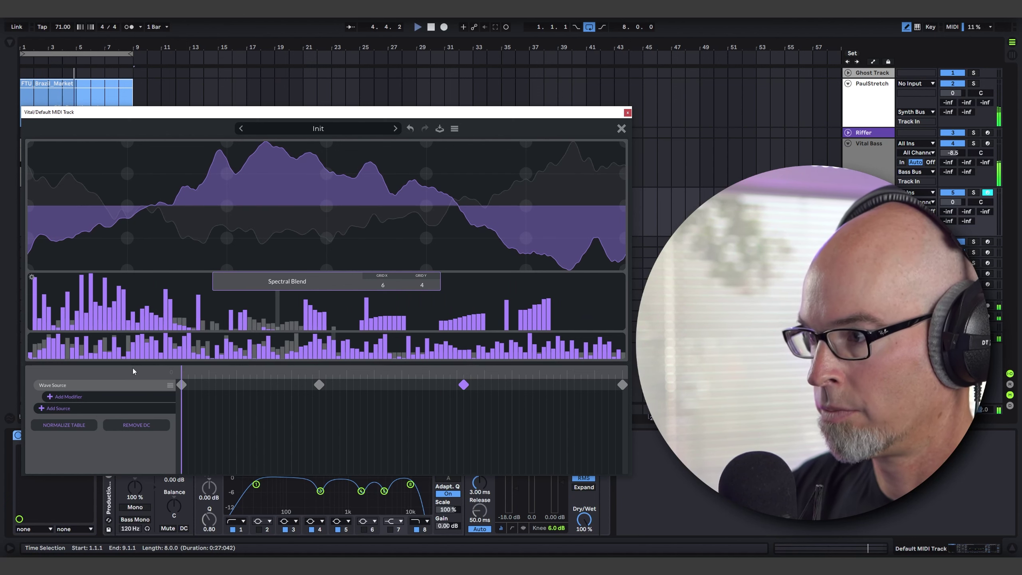
- Randomize the two-thirds keyframe's harmonic phases again and close the wavetable editor
left_click_drag(441, 375, 622, 370)
right_click(321, 334)
left_click(355, 395)
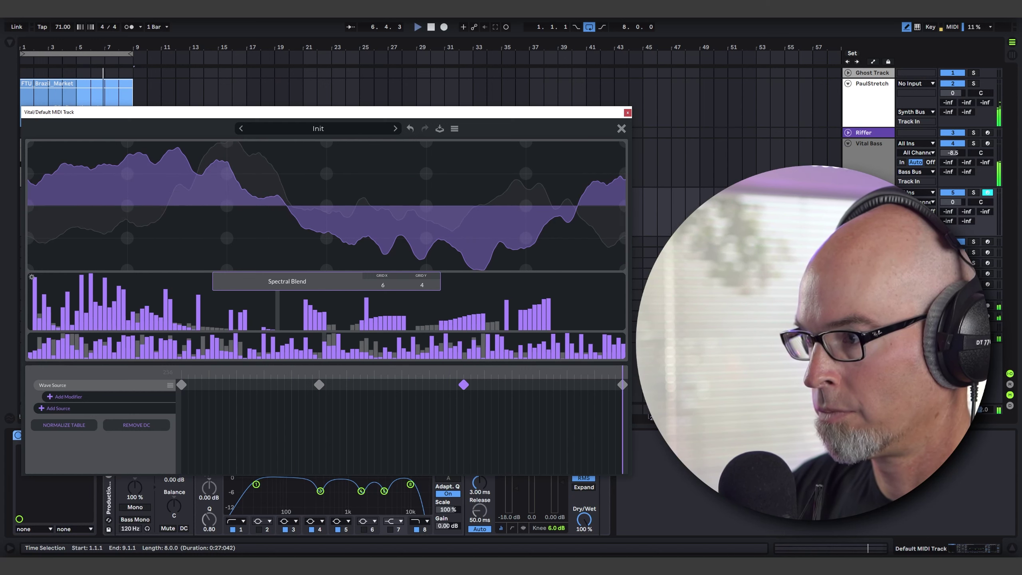
left_click(621, 128)
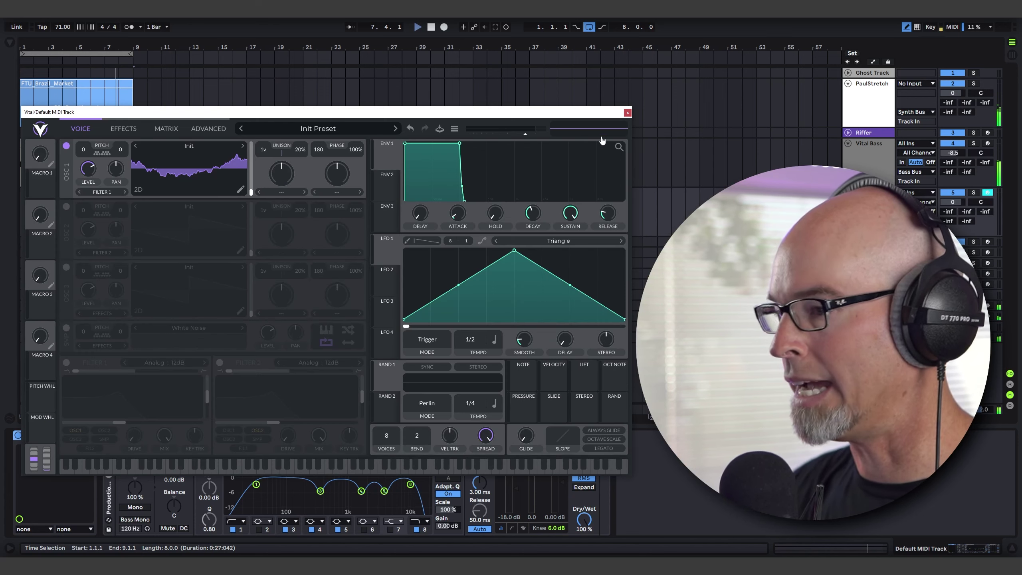
- Preview oscillator 1's new wavetable in the 2D and 3D views while sweeping through its frames
left_click(142, 192)
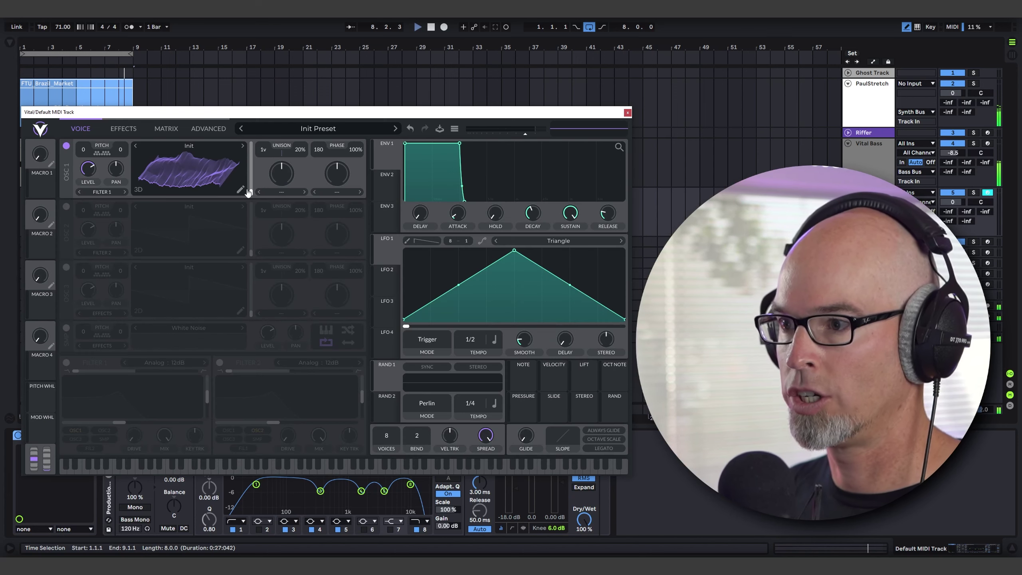
left_click_drag(265, 120, 216, 178)
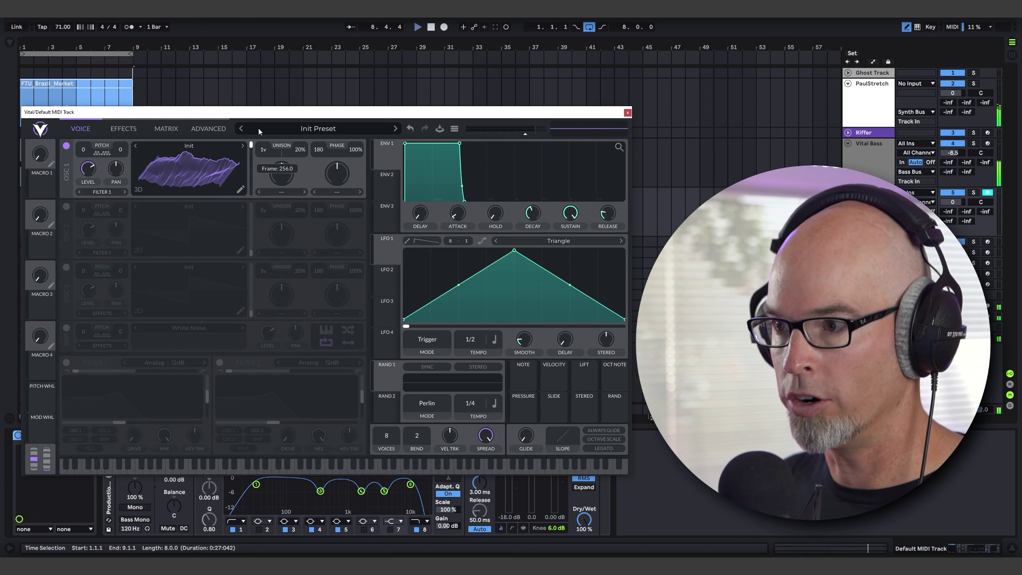
left_click_drag(259, 132, 240, 187)
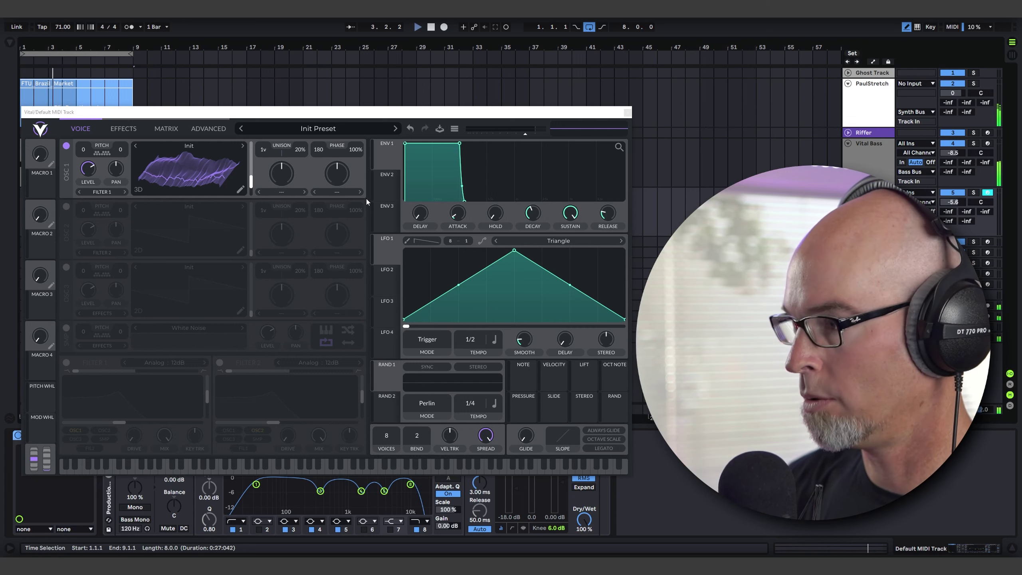
left_click_drag(251, 180, 253, 141)
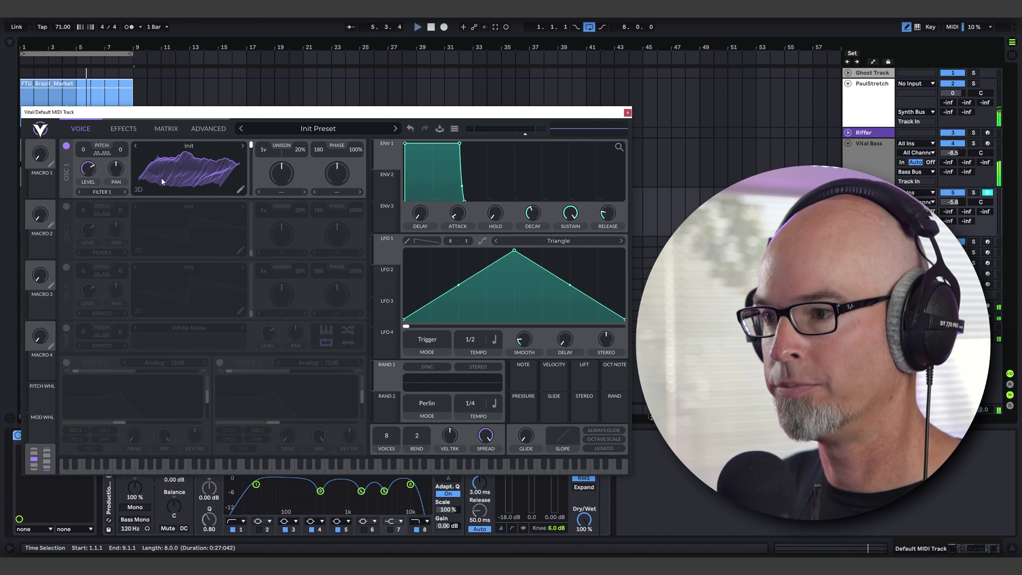
left_click(140, 190)
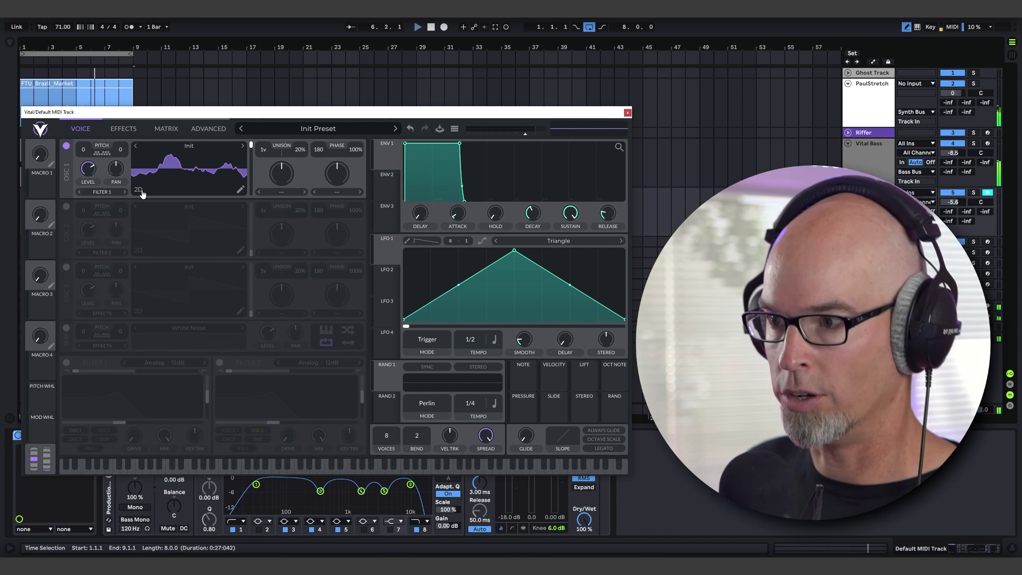
left_click_drag(252, 150, 258, 167)
left_click(139, 190)
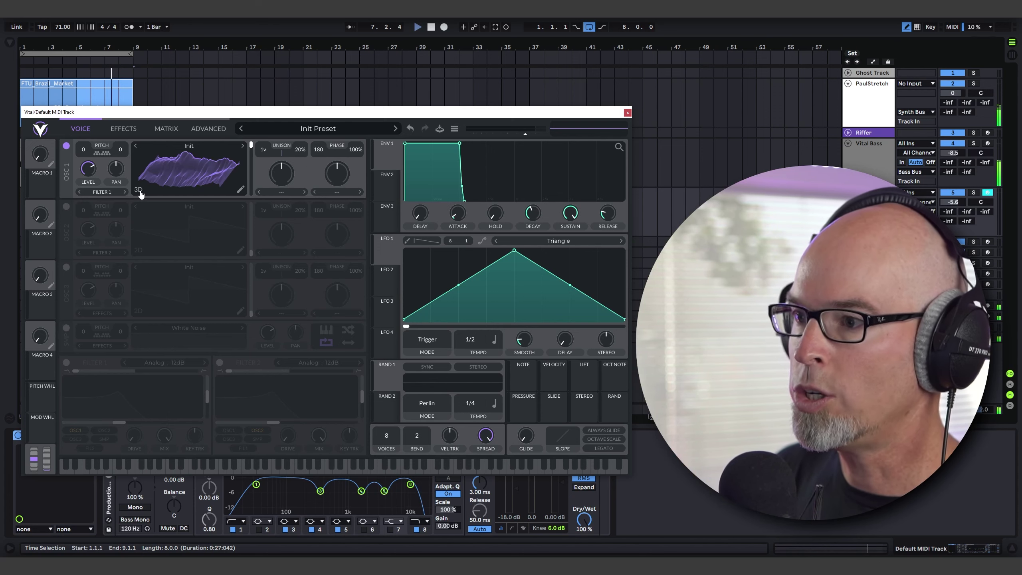
left_click_drag(252, 150, 250, 160)
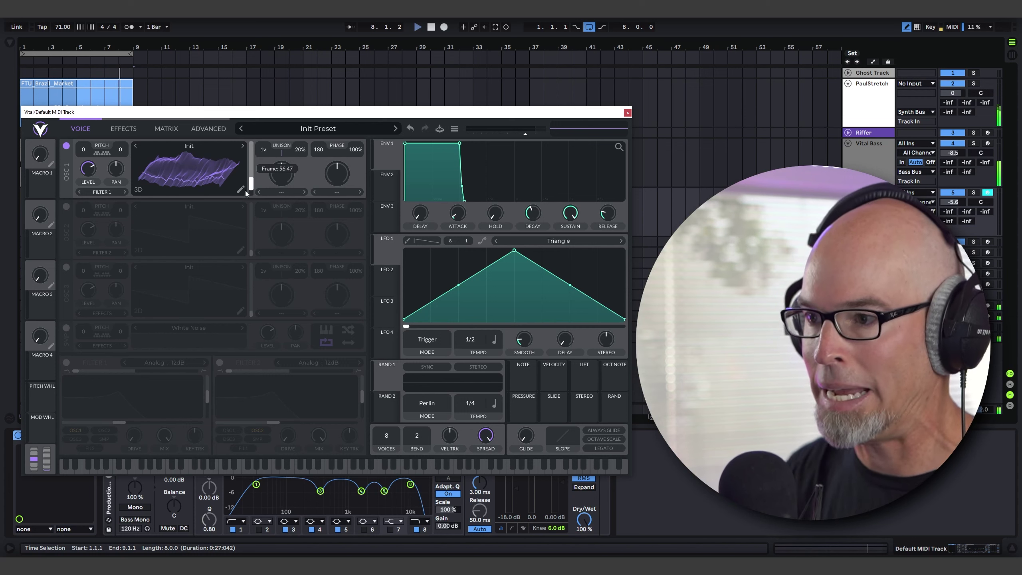
- Give envelope 1 a slower attack, decay and release, and enable filter 1 for oscillator 1 with resonance at minimum
left_click_drag(451, 214, 463, 187)
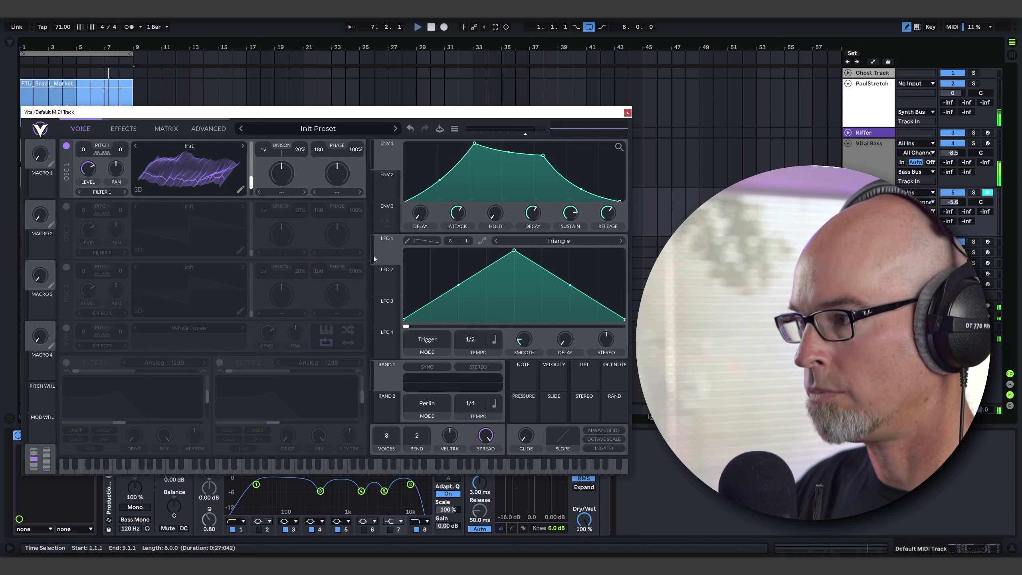
left_click(66, 363)
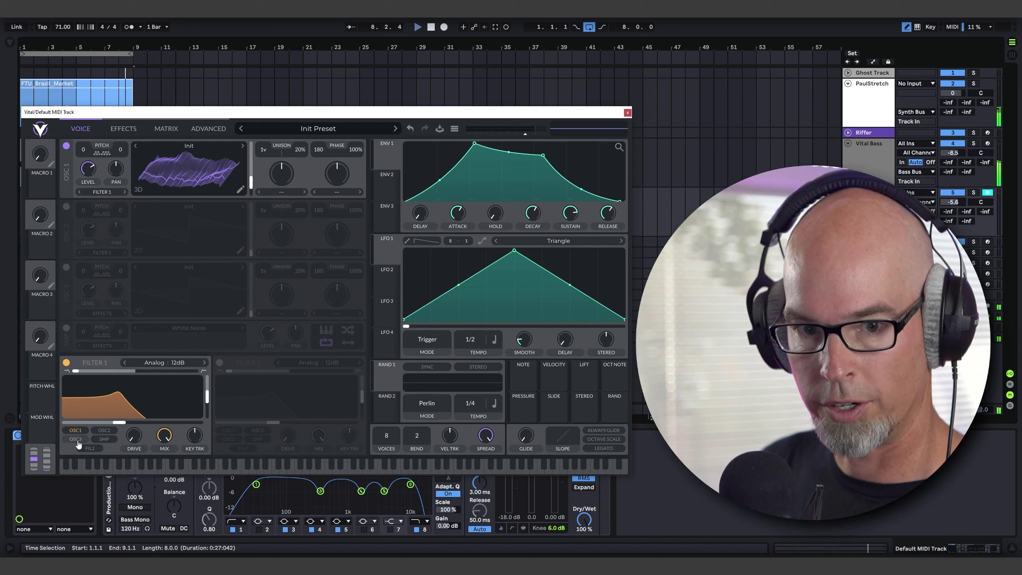
left_click_drag(206, 397, 207, 412)
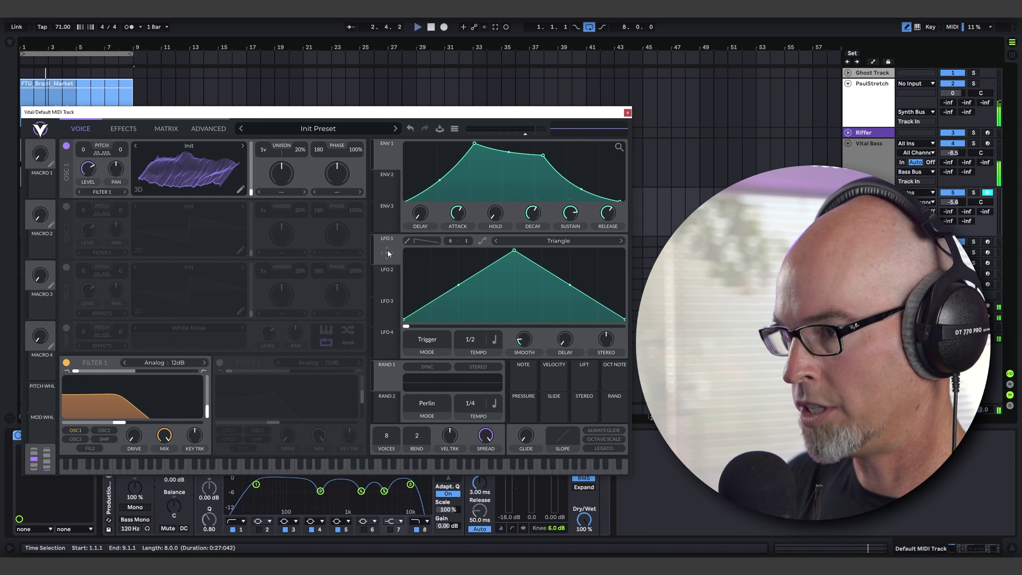
- Modulate oscillator 1's wavetable frame with LFO 1, setting the LFO to Sync mode at a 4/1 tempo
left_click_drag(388, 252, 240, 168)
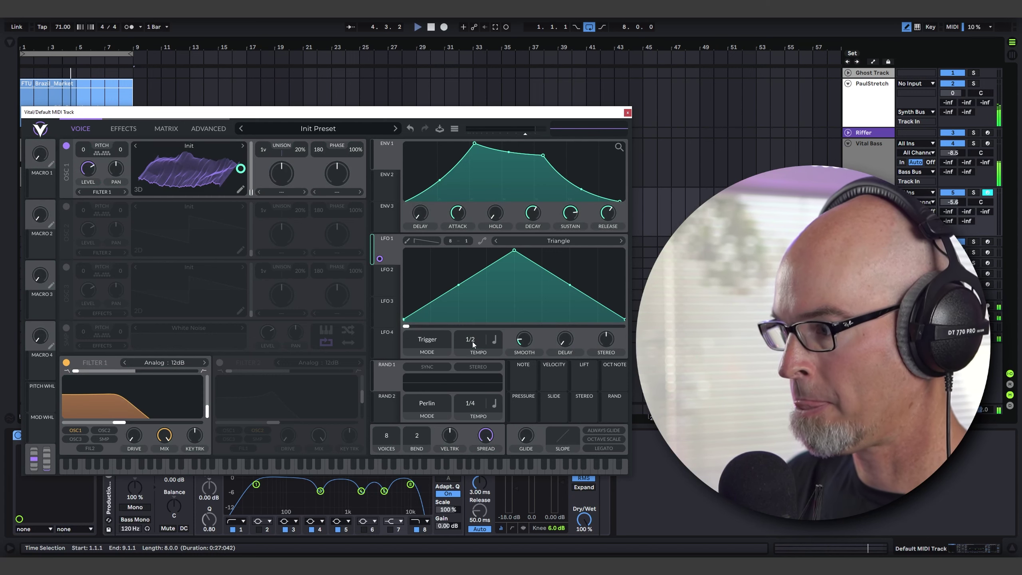
left_click(427, 341)
left_click(431, 364)
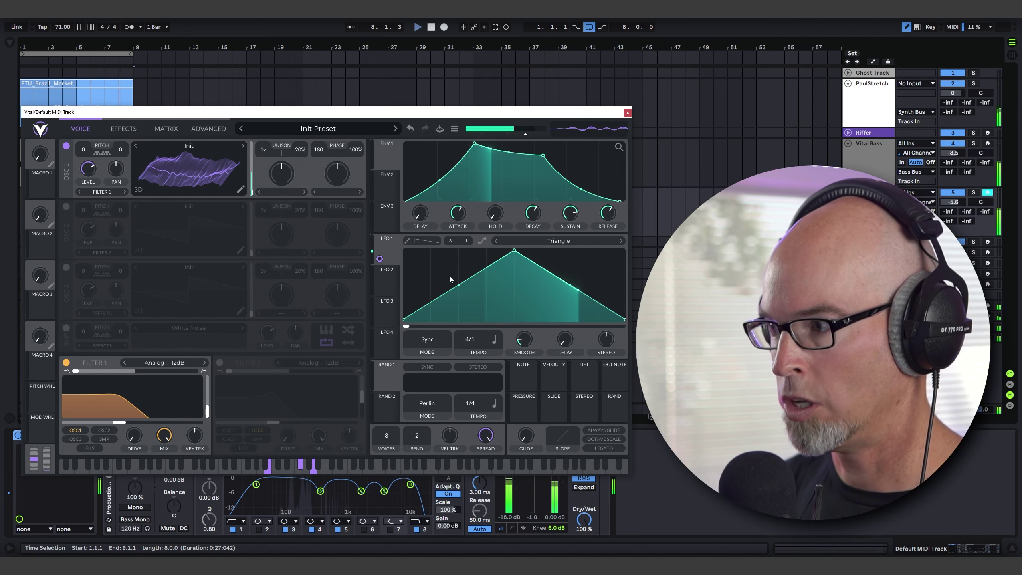
- Shape envelope 2 with a long curved attack, longer decay and release and minimum sustain, and use it to modulate filter 1's cutoff
left_click(383, 187)
left_click_drag(461, 188, 466, 190)
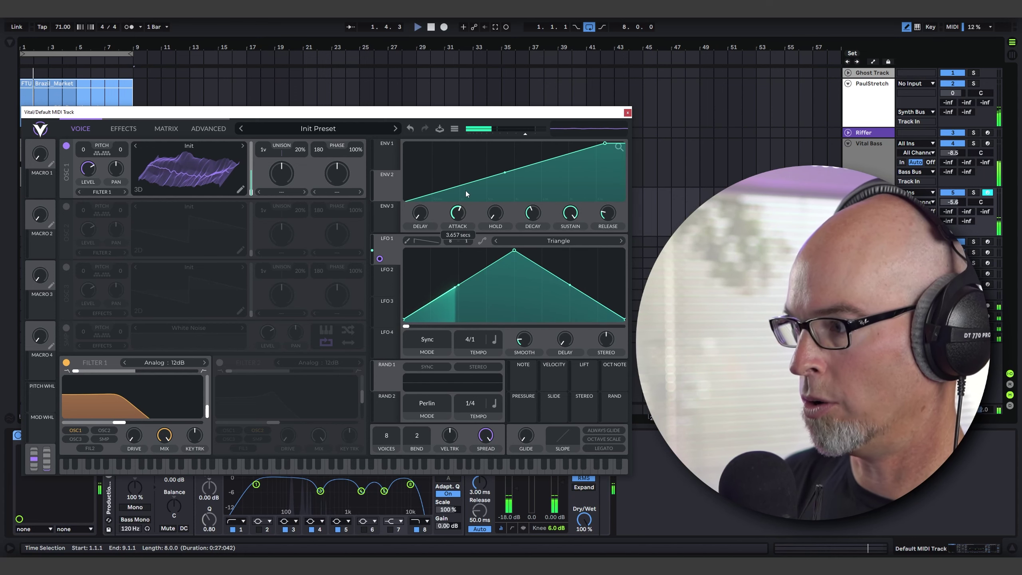
left_click_drag(522, 174, 511, 189)
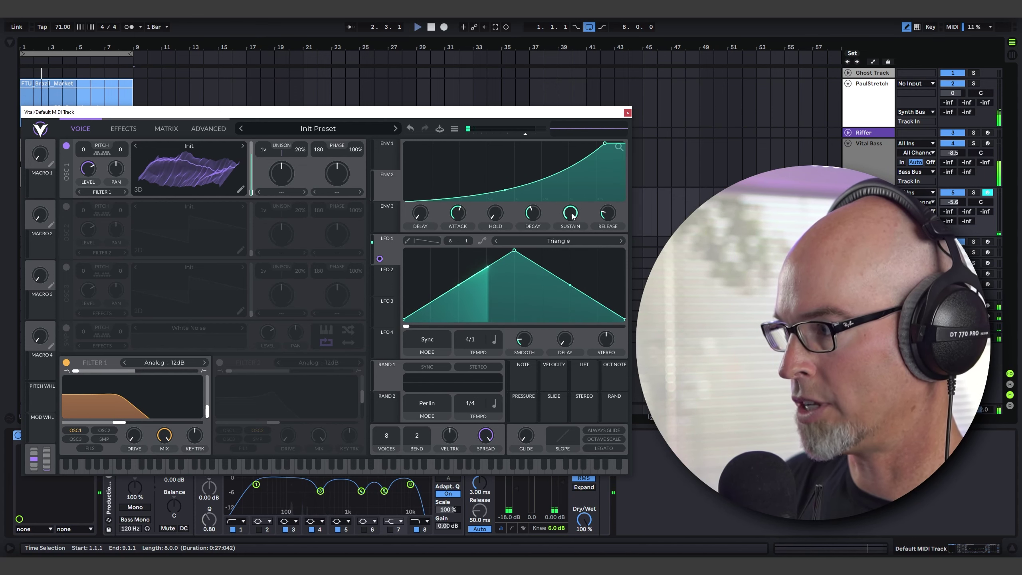
left_click_drag(570, 212, 579, 311)
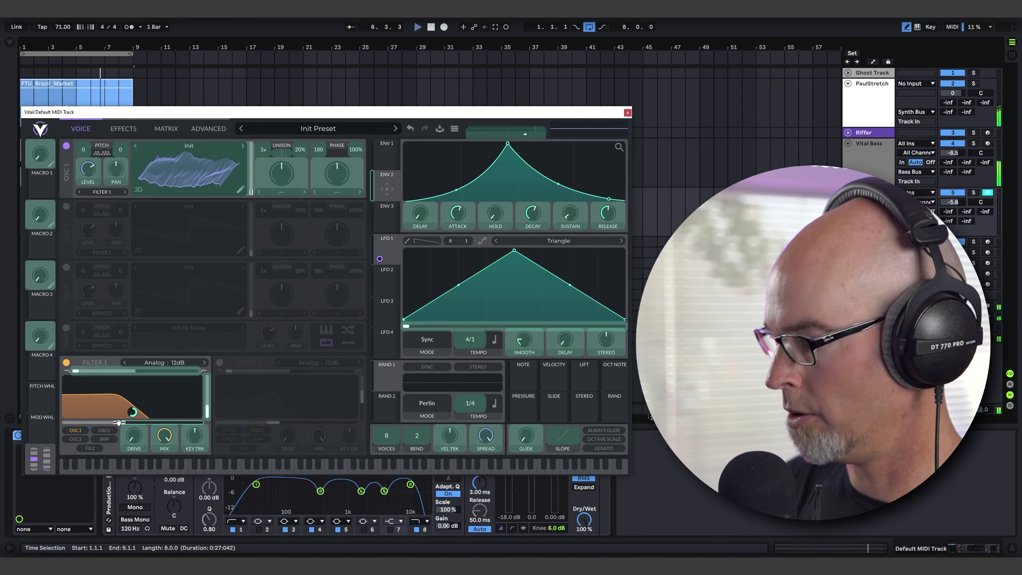
left_click_drag(119, 422, 118, 422)
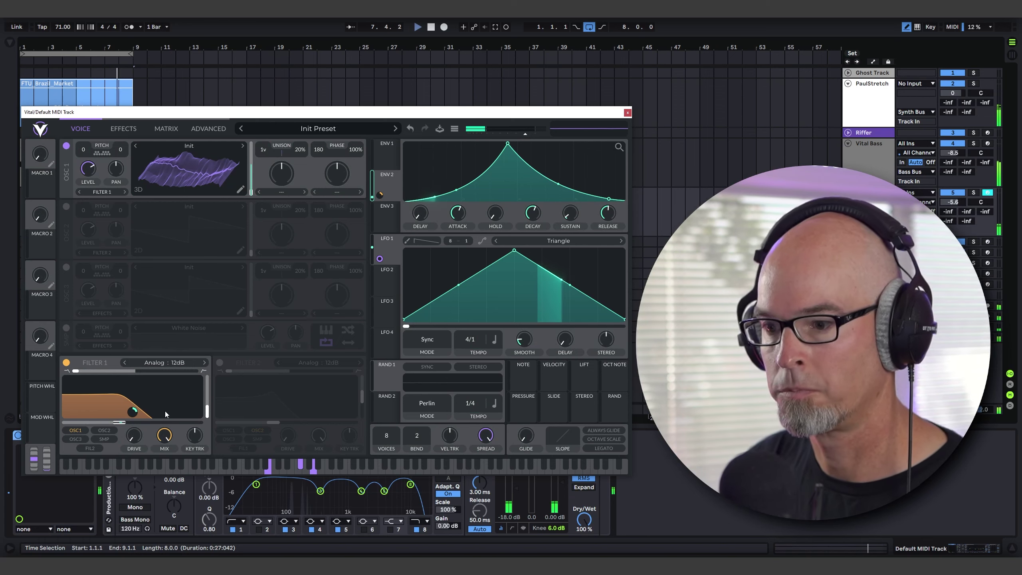
mouse_move(134, 414)
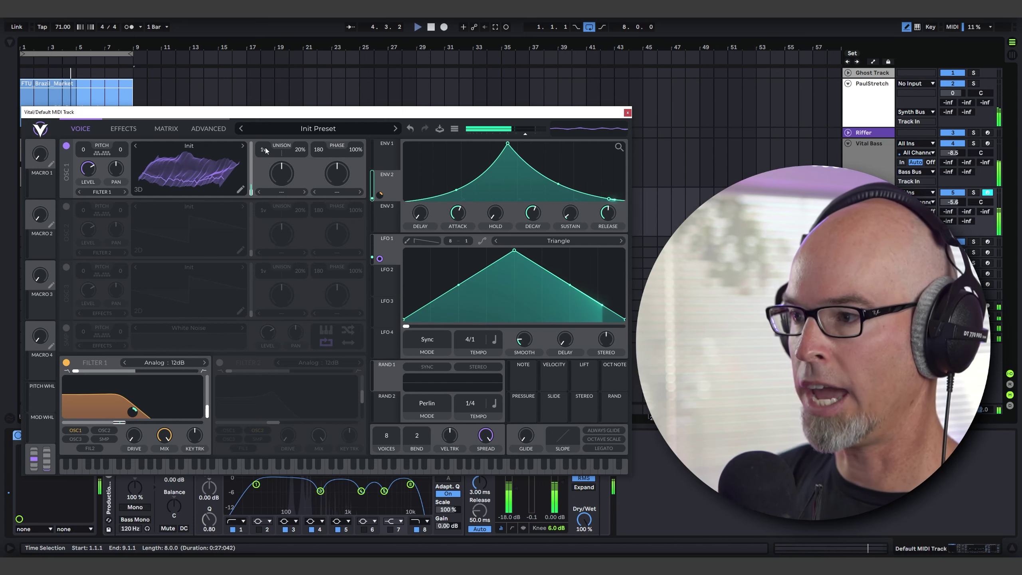
- Set oscillator 1's unison to 5 voices with 8% detune and close the Vital window
left_click_drag(262, 152, 298, 161)
scroll(266, 150, "up", 1)
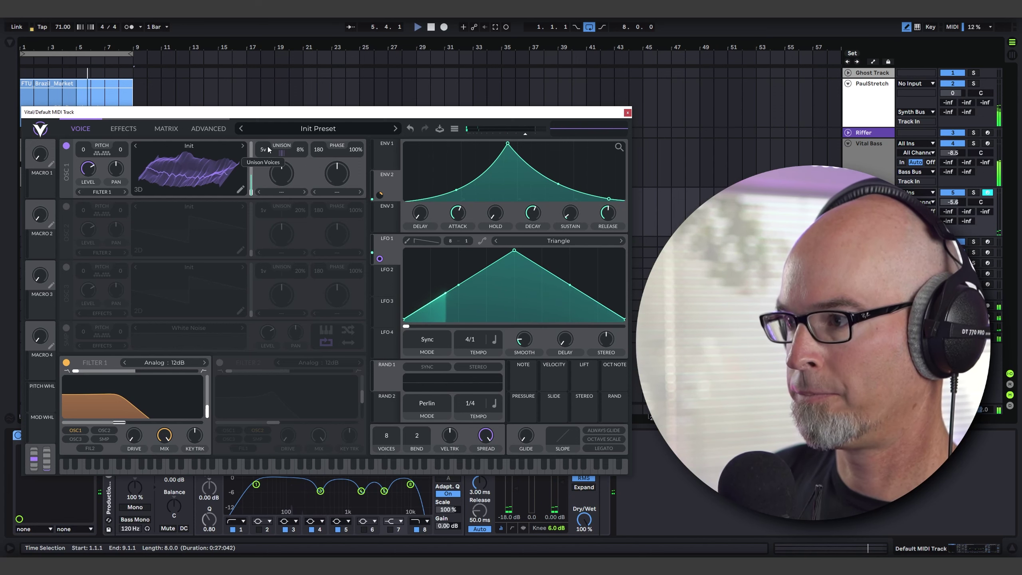
left_click(627, 113)
- Add ValhallaSupermassive from the effects collection to the end of the second Vital track's device chain and hide its window
left_click(10, 42)
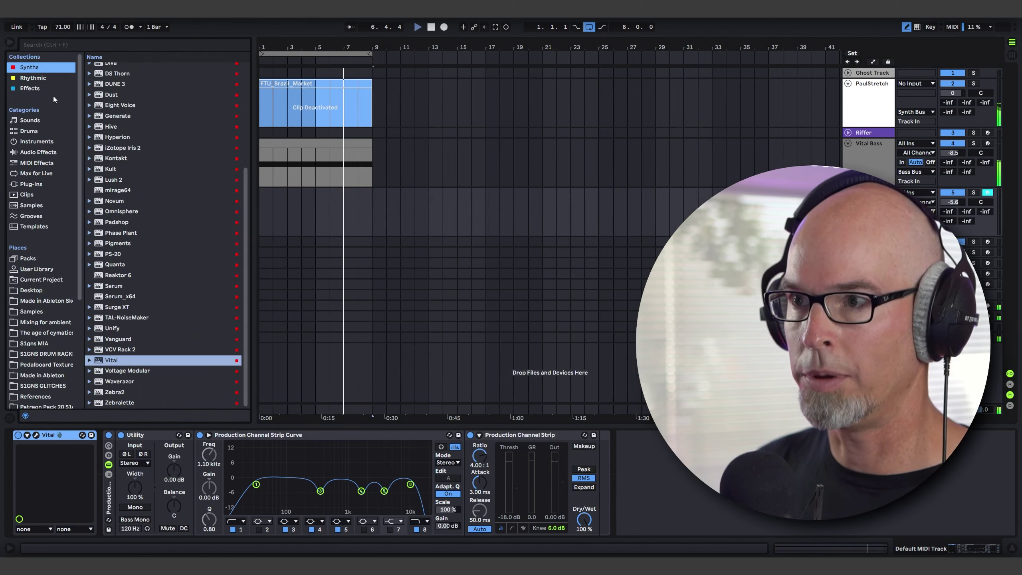
left_click(32, 88)
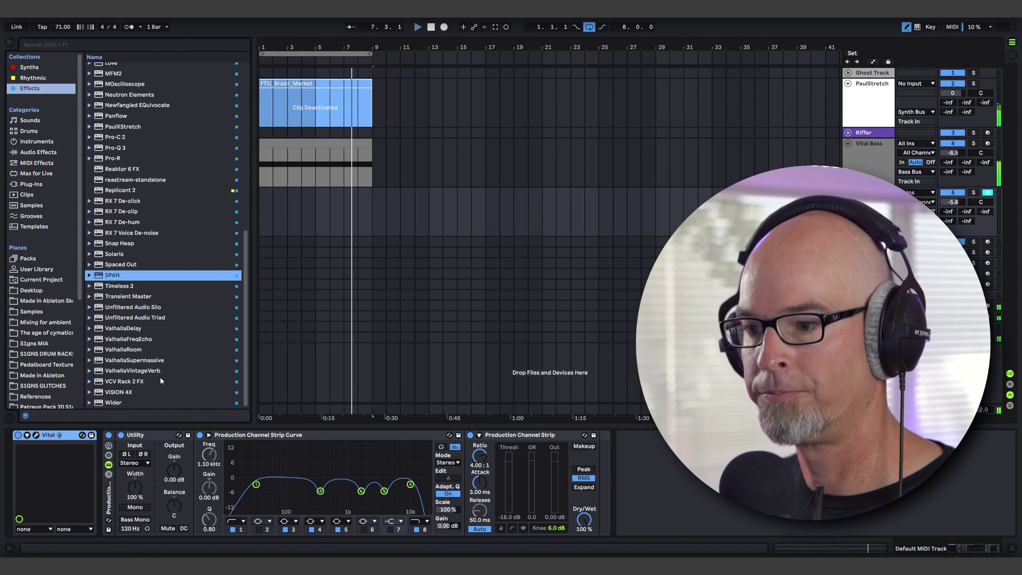
double_click(137, 361)
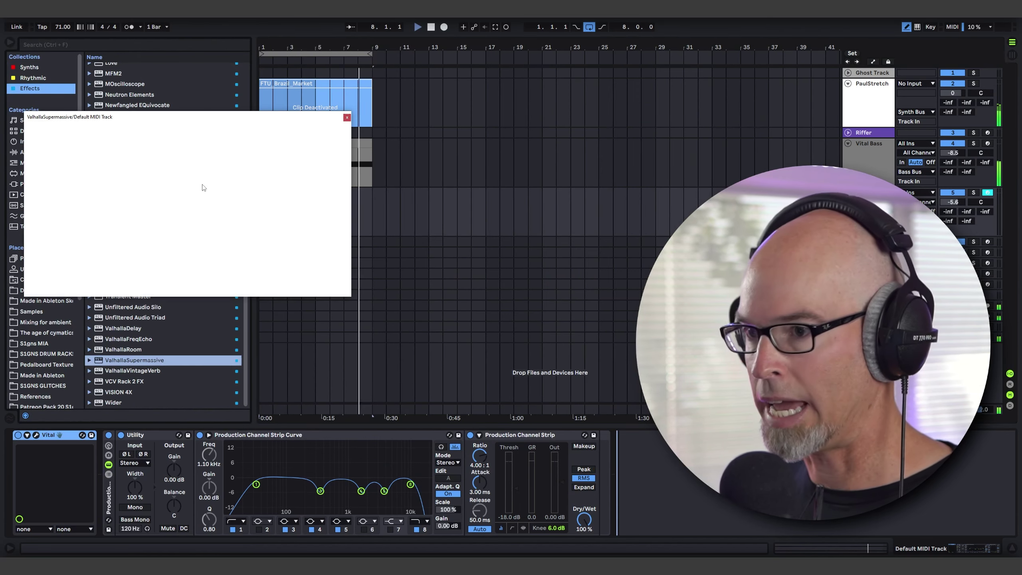
left_click_drag(185, 116, 562, 215)
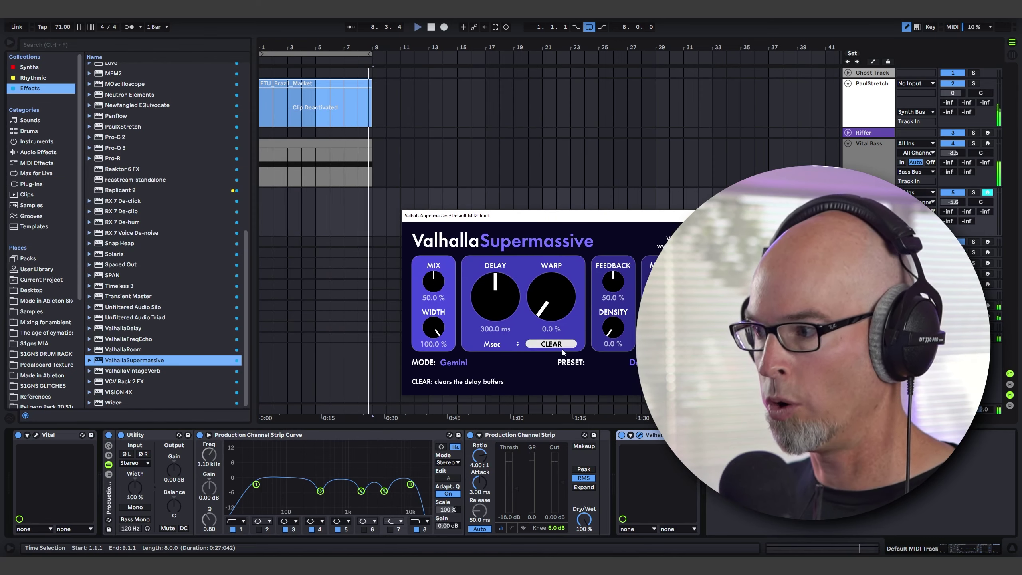
key("ctrl+alt+p")
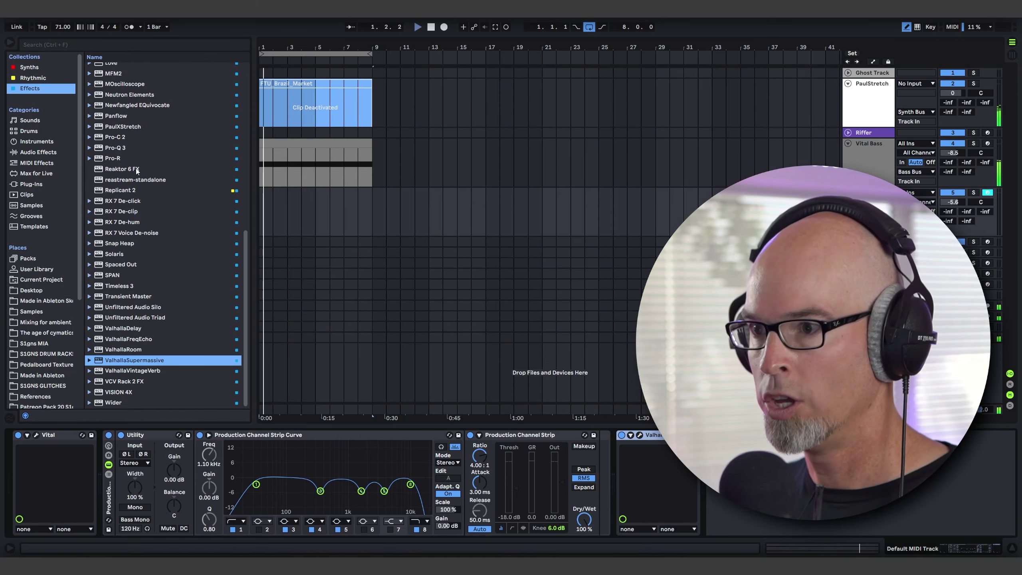
- Insert Ableton's Delay before ValhallaSupermassive and set its feedback to 63% and dry/wet to 69%
left_click(38, 151)
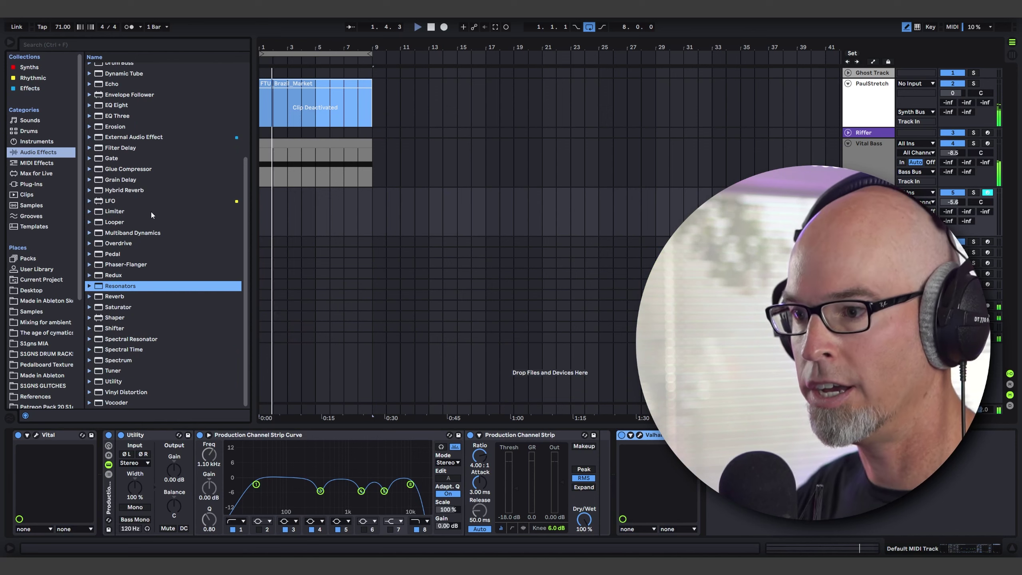
scroll(141, 169, "up", 3)
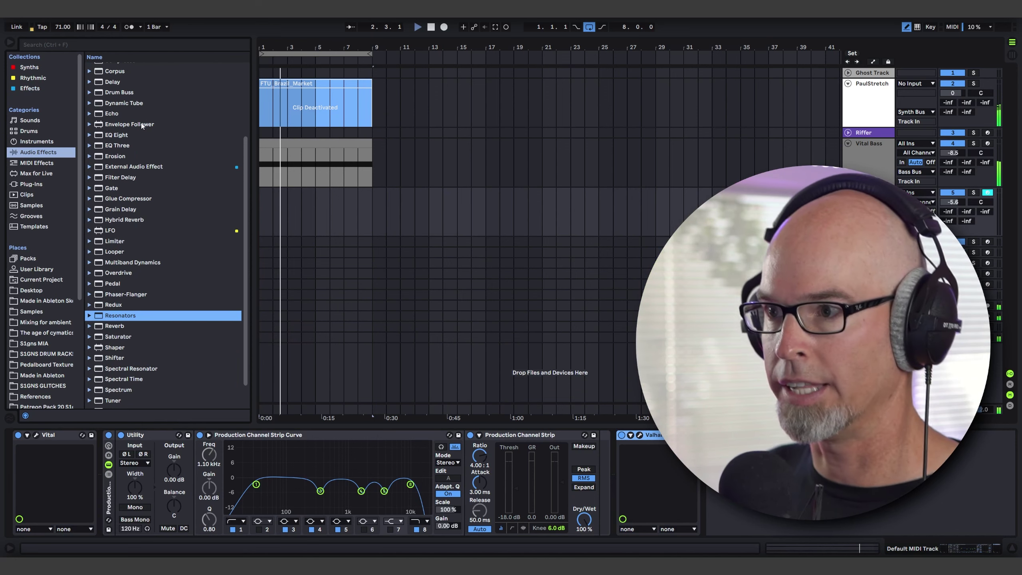
scroll(132, 112, "up", 2)
left_click_drag(120, 141, 610, 462)
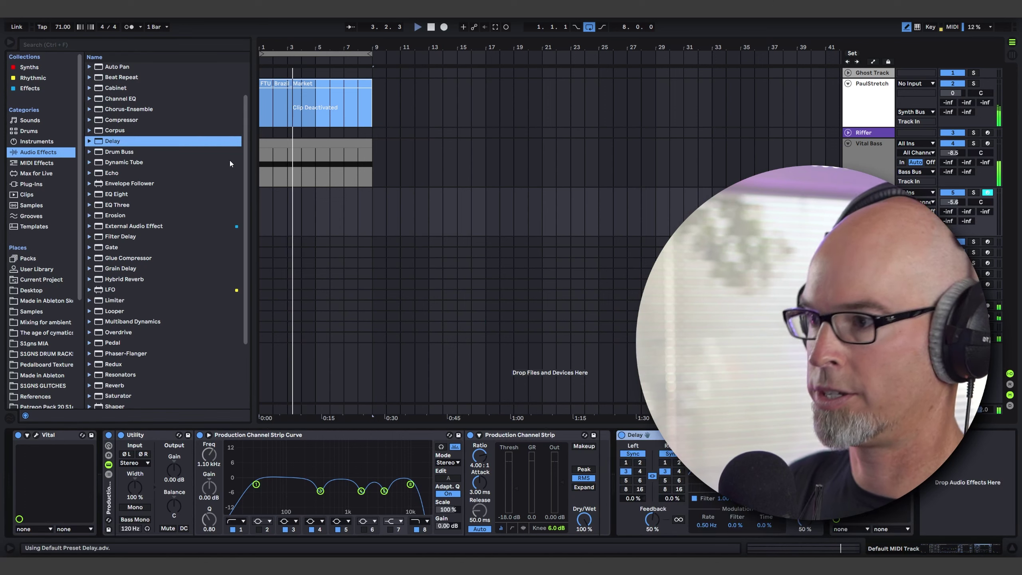
left_click(11, 46)
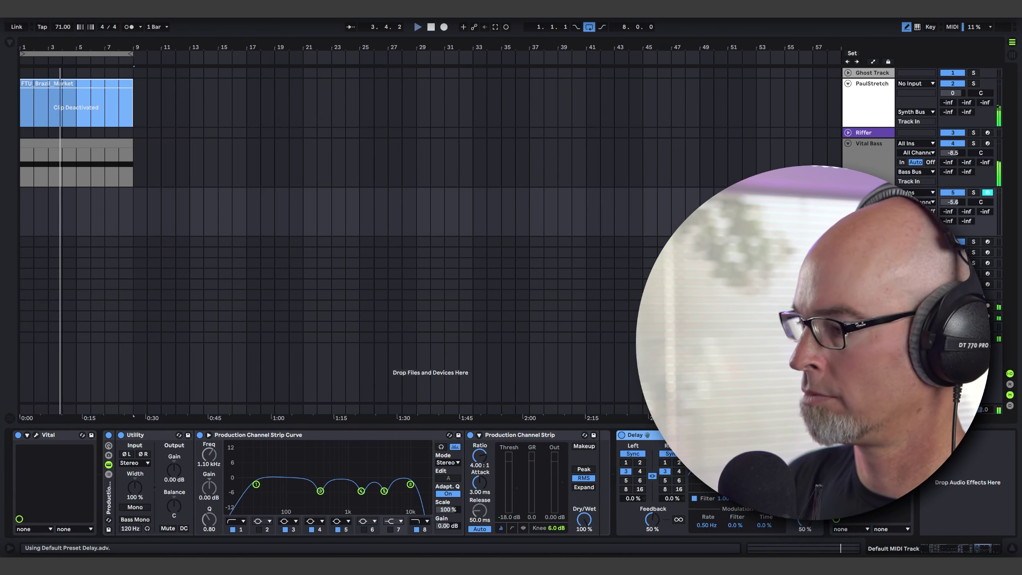
left_click(626, 471)
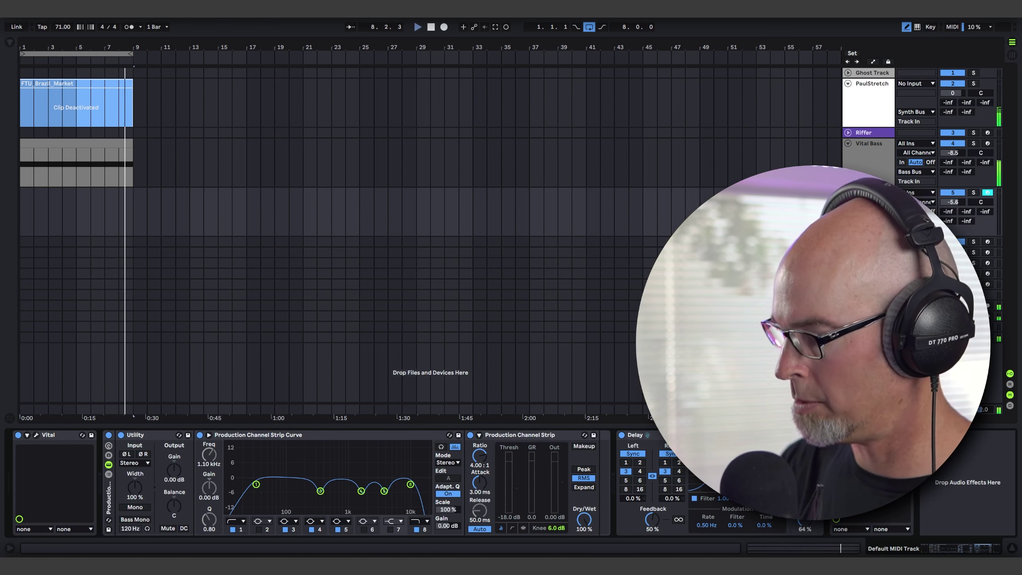
left_click_drag(655, 527, 715, 498)
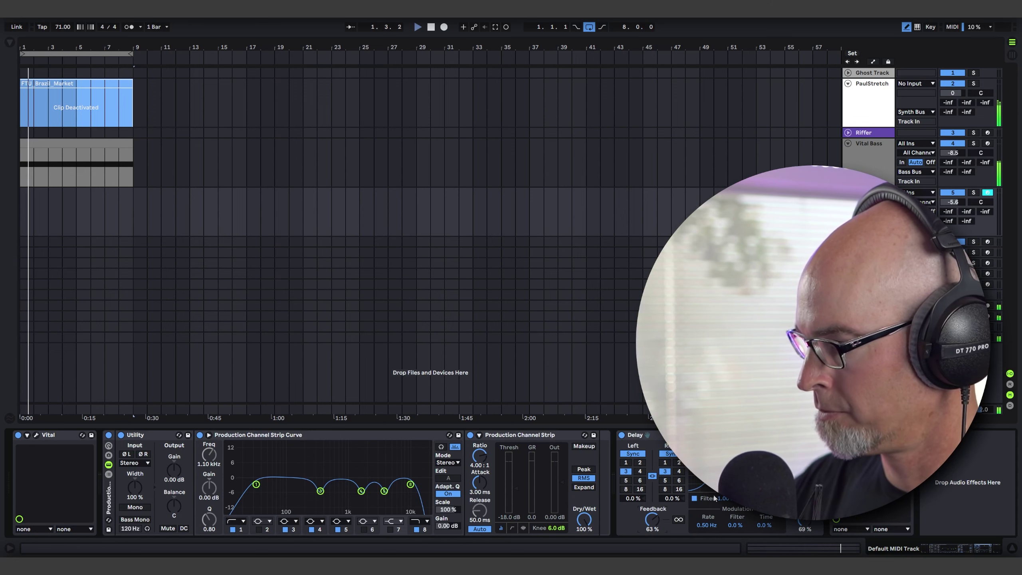
- Bring back the ValhallaSupermassive window and switch its mode to Andromeda
left_click(550, 203)
left_click_drag(548, 215, 234, 171)
left_click(486, 221)
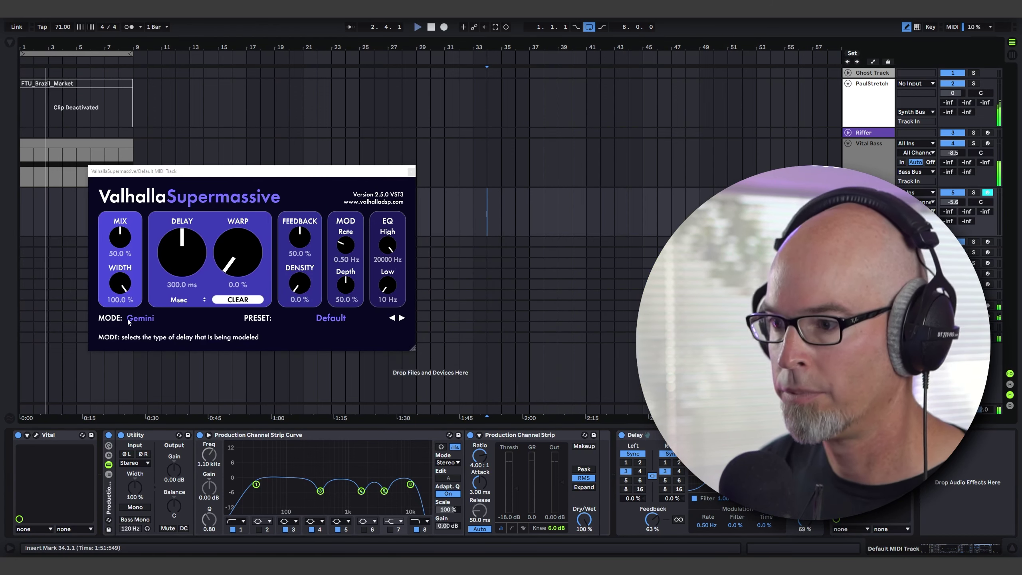
left_click(141, 318)
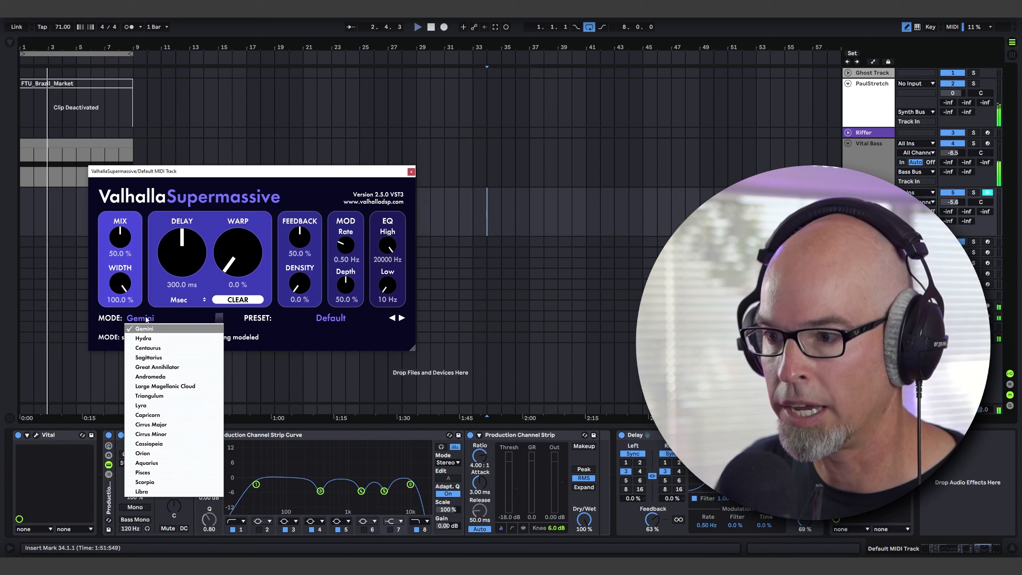
left_click(179, 378)
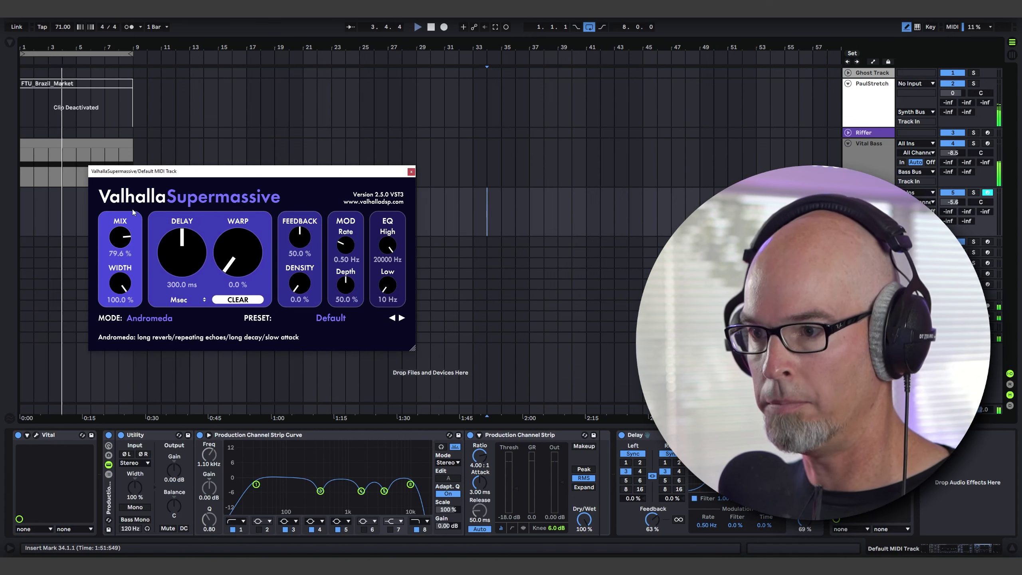
- Set Supermassive's mix to 80%, delay 590.8 ms, warp 74.4%, feedback 82%, density 78.8%, mod rate 0.30 Hz, depth 35.6%, EQ high 18260 Hz, low 230 Hz
left_click_drag(130, 247, 241, 226)
left_click_drag(300, 238, 300, 228)
left_click_drag(302, 282, 384, 254)
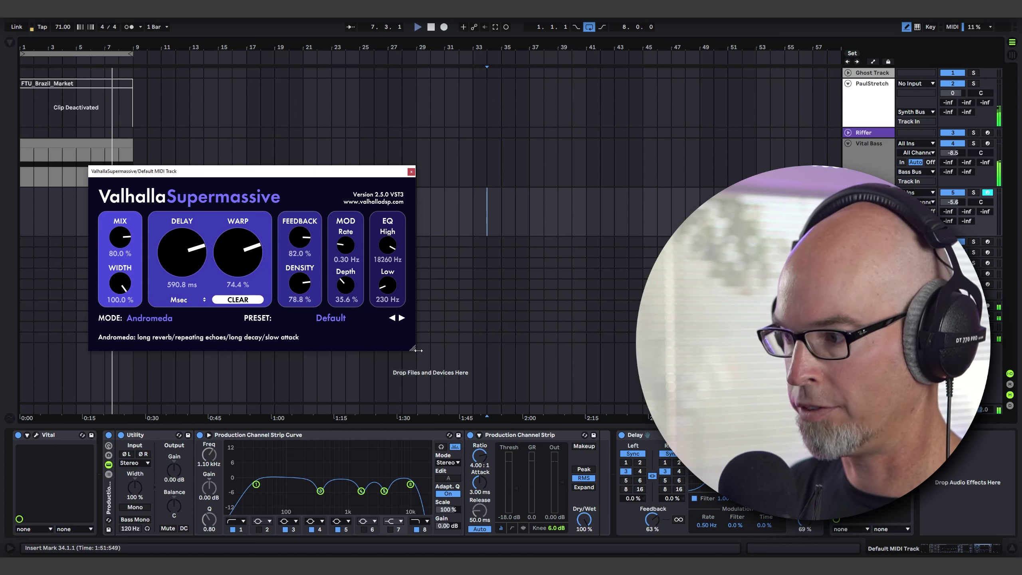
- Enlarge the ValhallaSupermassive window to review its settings and close it
left_click_drag(414, 349, 556, 423)
left_click_drag(366, 181, 374, 170)
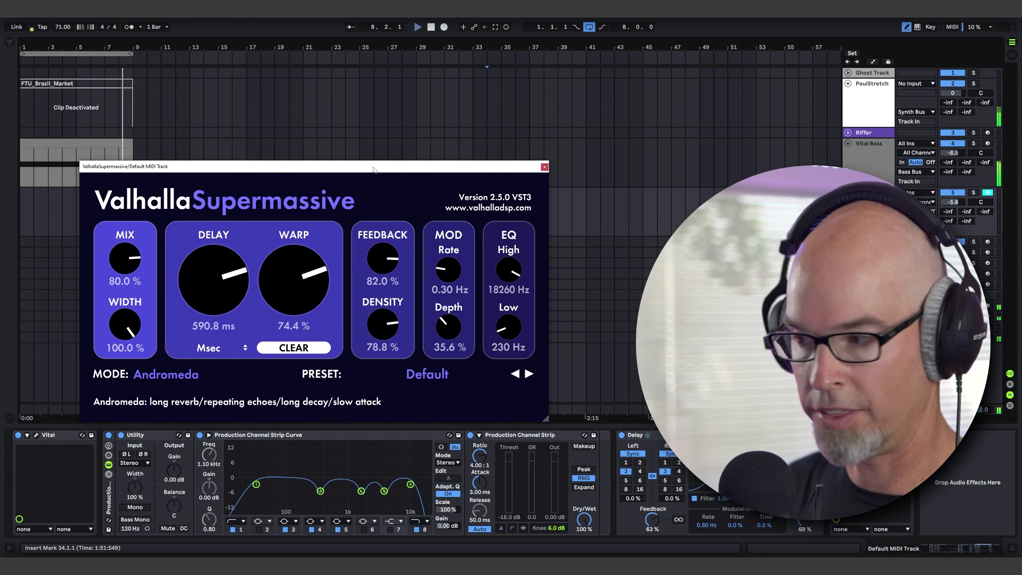
left_click(544, 166)
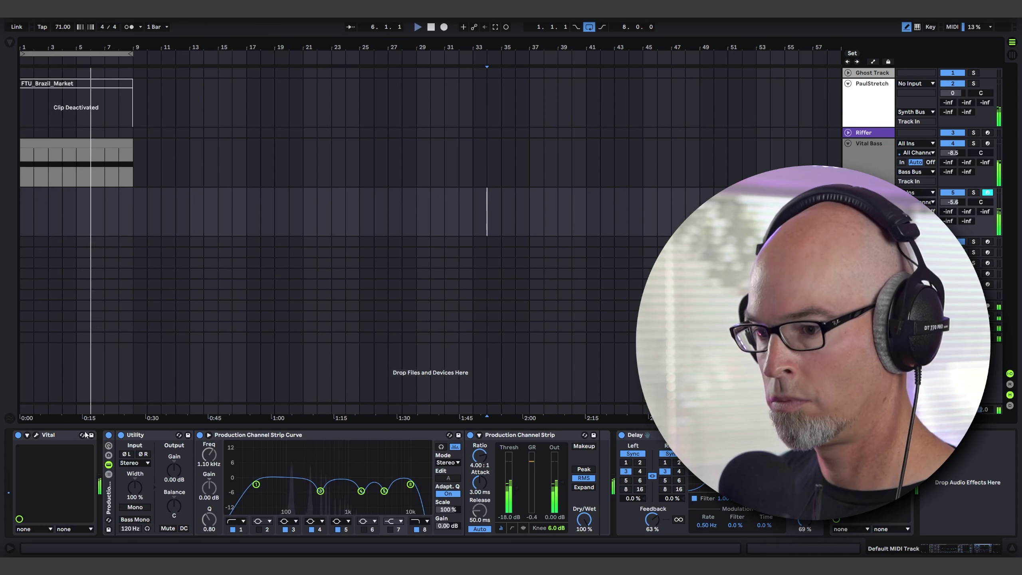
- Examine the second Vital's advanced options and output analysis, return to its voice page and close the plug-in
key("ctrl+alt+p")
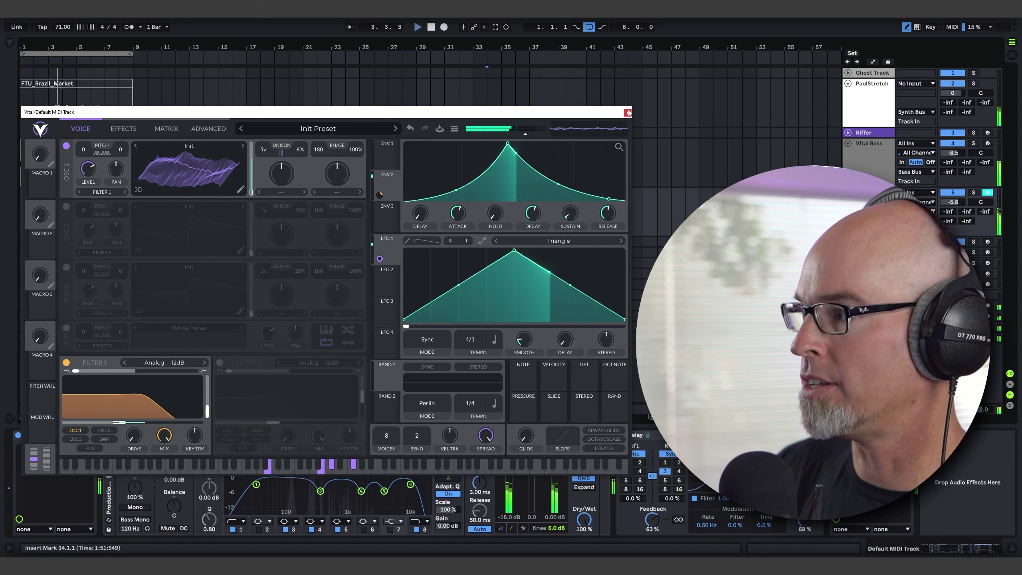
left_click(208, 129)
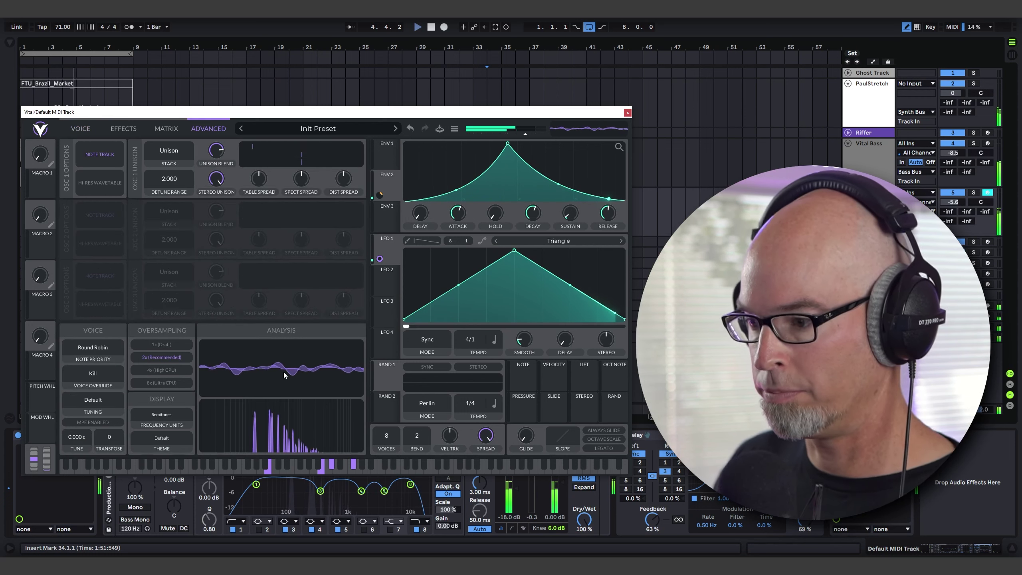
left_click(81, 129)
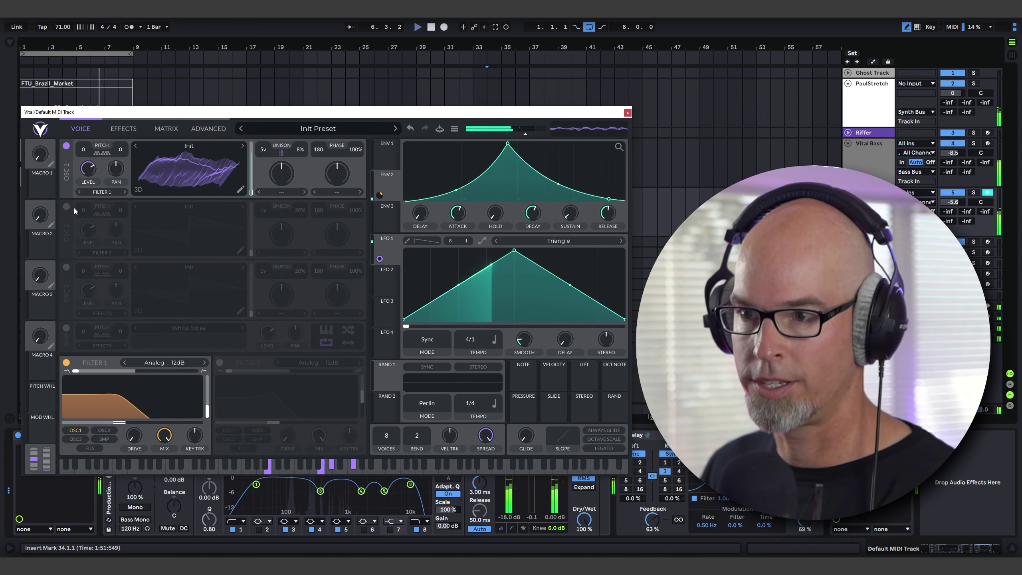
left_click(627, 112)
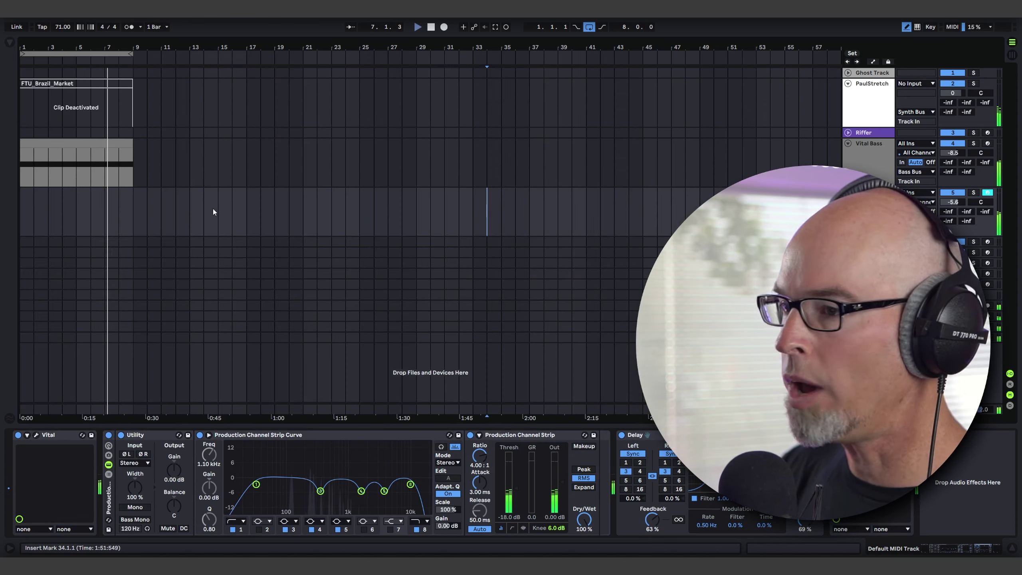
- Create an empty 8-bar MIDI clip at bar 1 on the second Vital track and set its fixed grid to 4 bars
left_click_drag(130, 201, 22, 209)
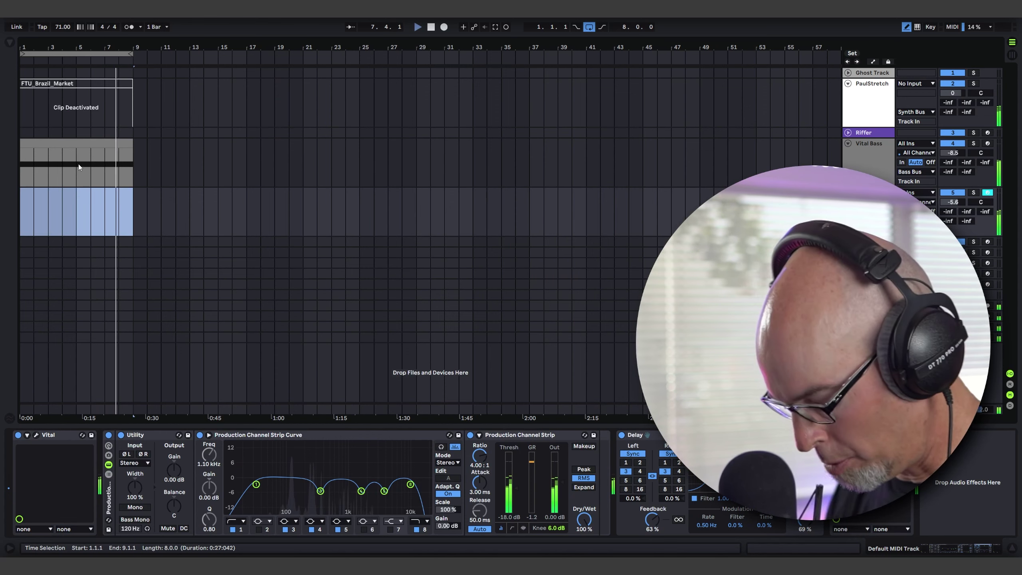
key("ctrl+shift+m")
scroll(342, 447, "down", 3)
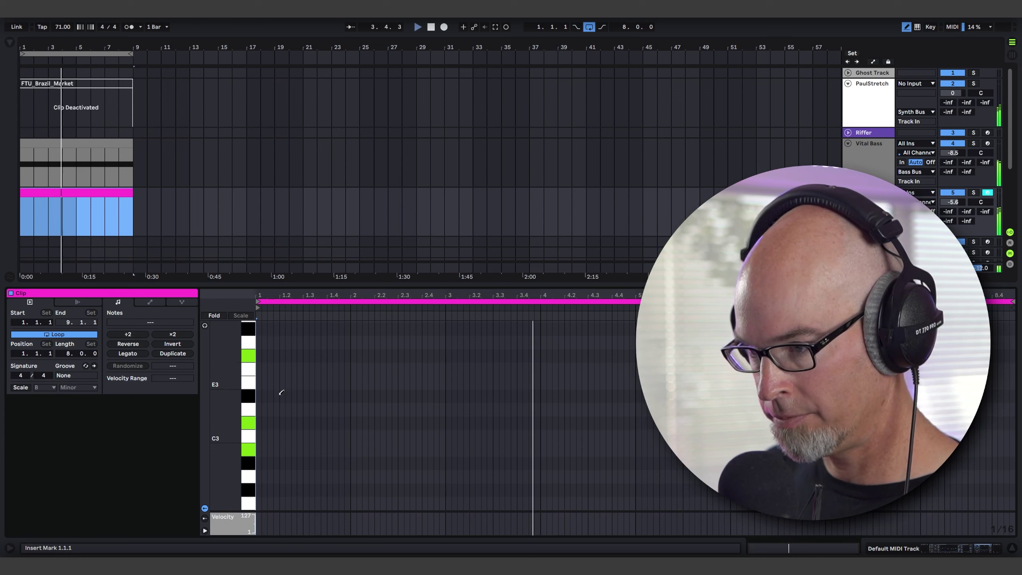
right_click(306, 442)
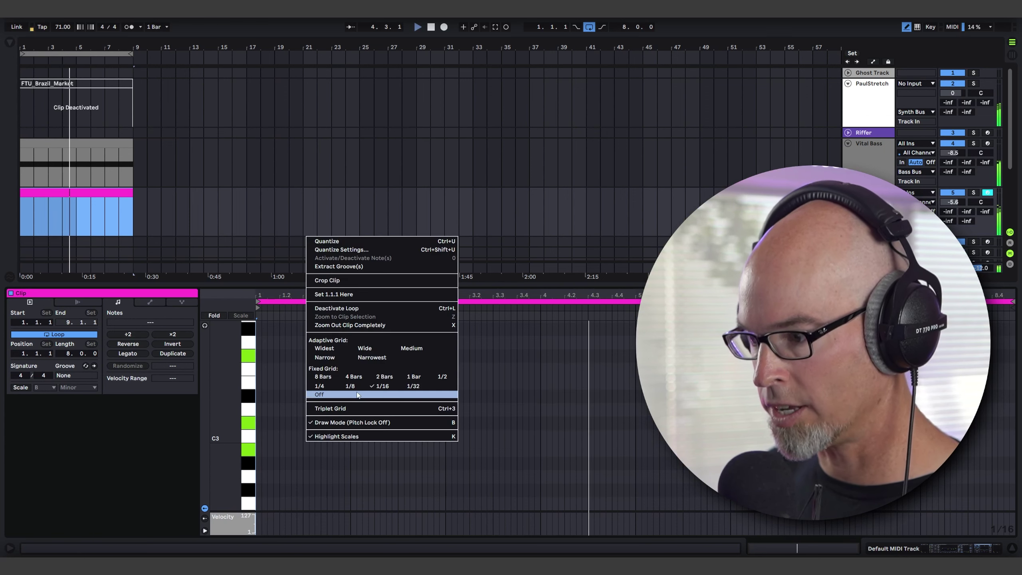
left_click(354, 376)
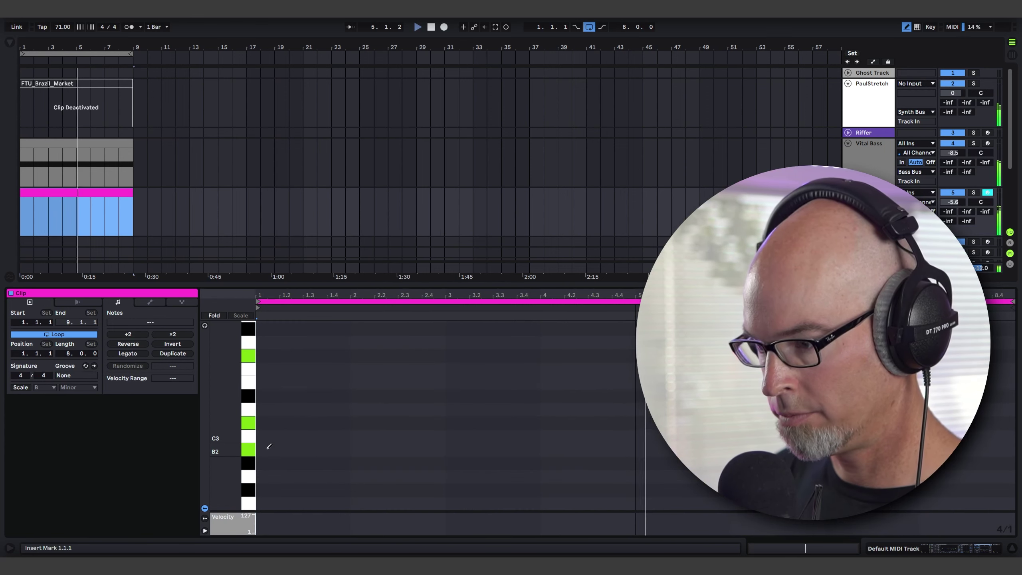
- Draw a four-bar chord at the clip's start with the notes B2, C#3, F#3 and B1
left_click(269, 446)
left_click(269, 422)
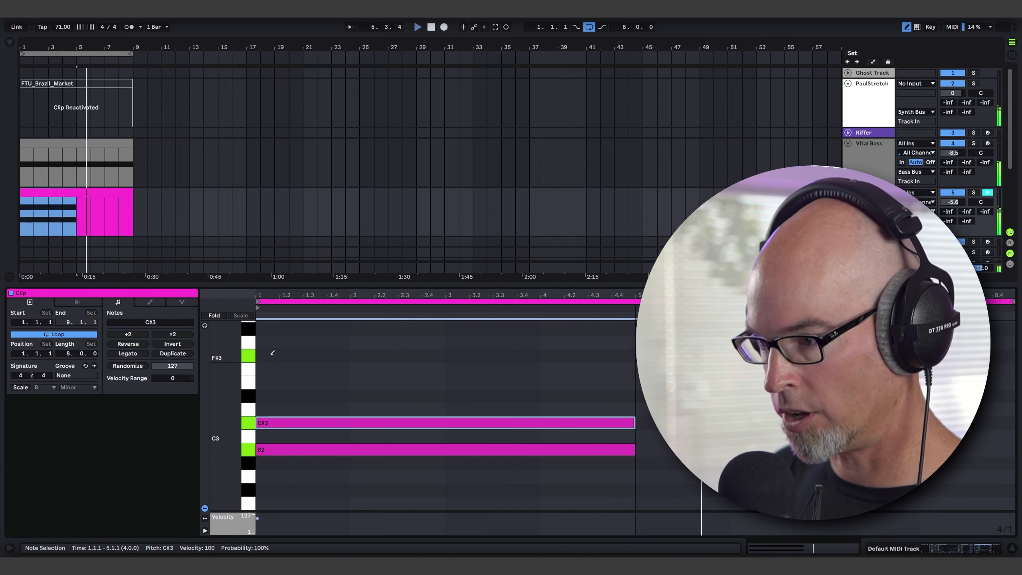
left_click(269, 355)
left_click_drag(227, 379, 249, 379)
left_click(266, 449)
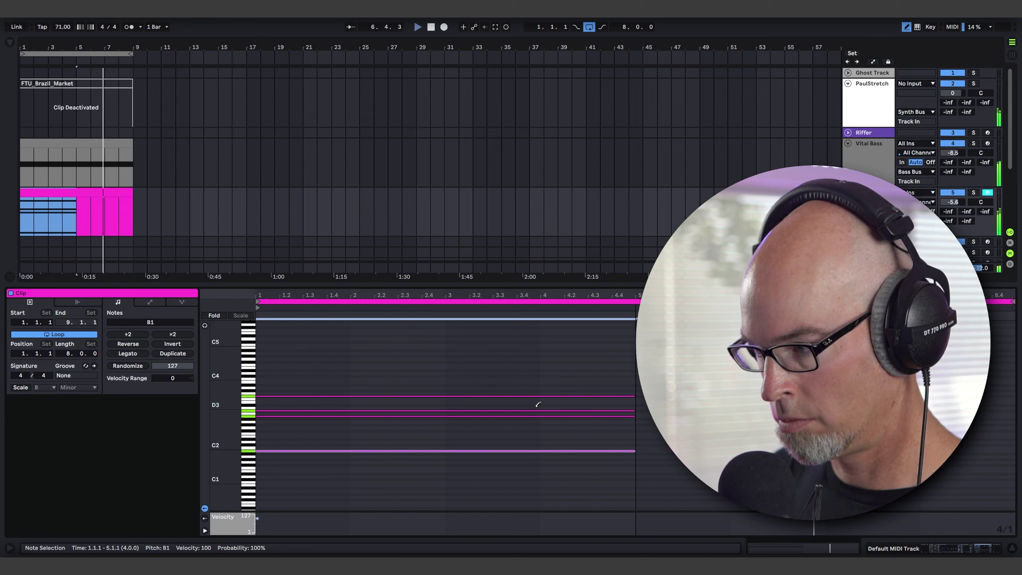
- Leave draw mode and duplicate all the chord notes to fill the clip's last four bars
key("b")
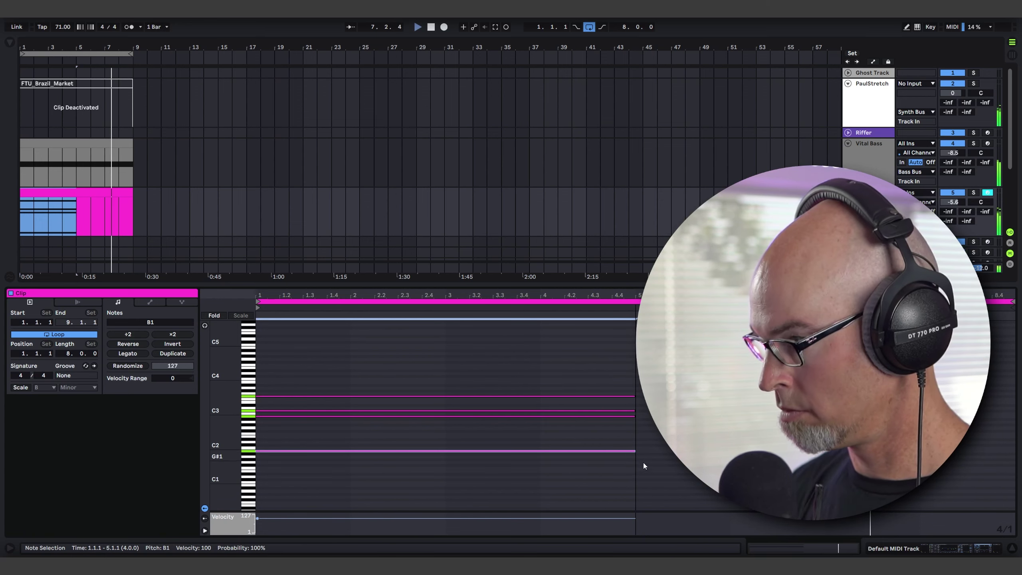
key("ctrl+a")
key("ctrl+d")
left_click(601, 318)
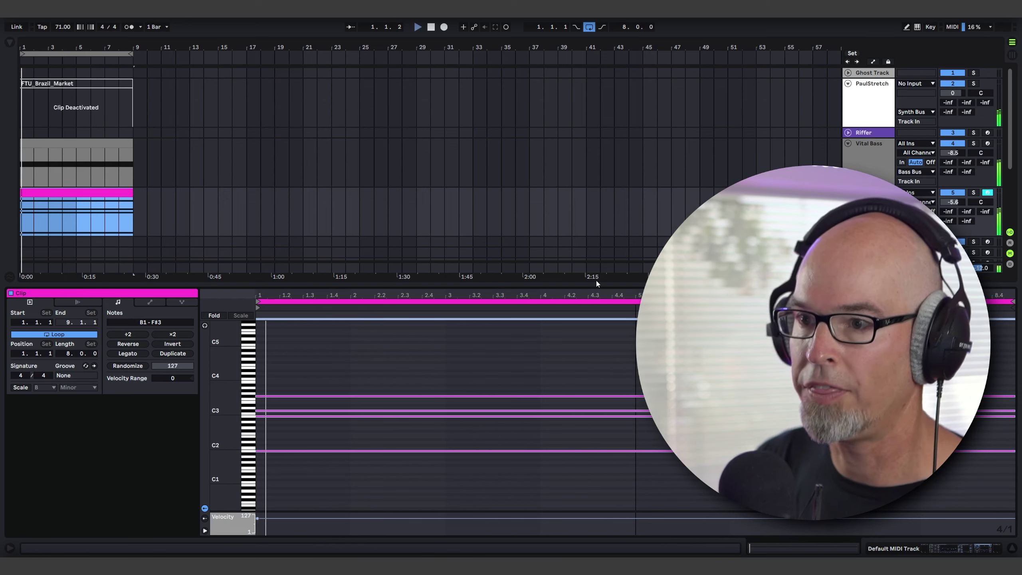
- Inspect the master output's spectrum and levels in SPAN, and close the analyser
key("shift+Tab")
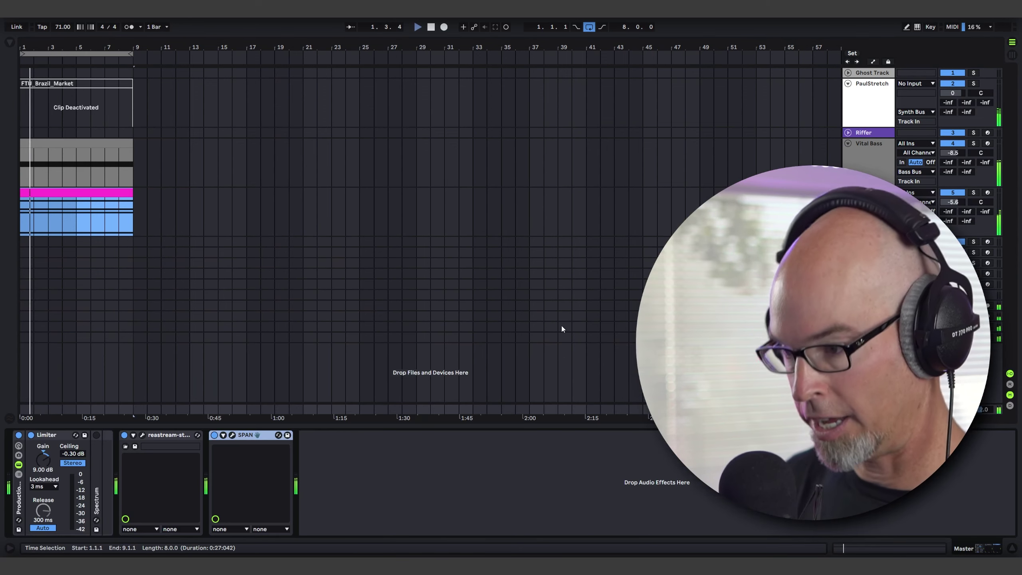
left_click(232, 435)
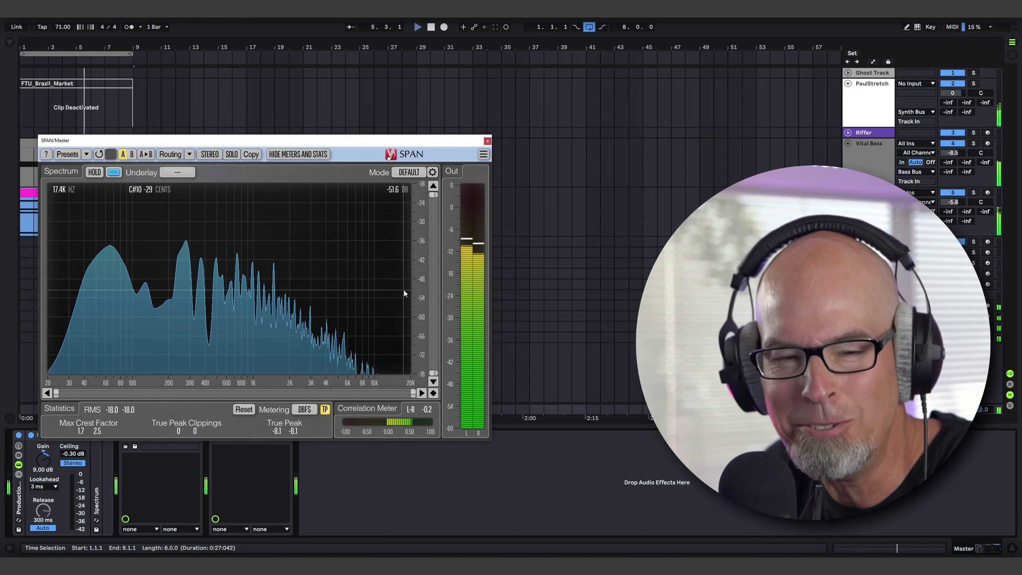
left_click(487, 142)
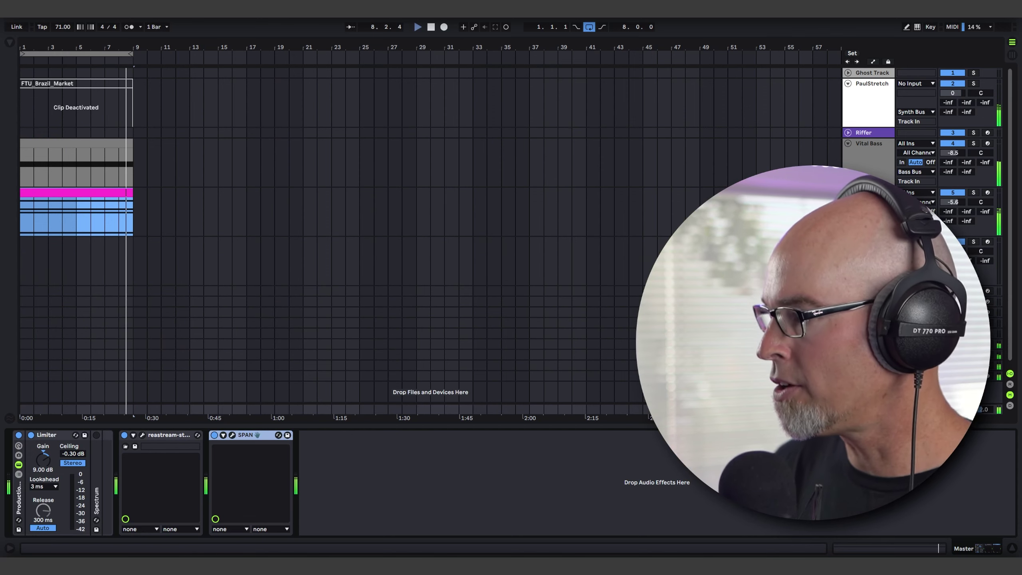
- Load the Surge XT synth onto the empty MIDI track below the second Vital, hide the browser and reposition the plug-in window
left_click(870, 242)
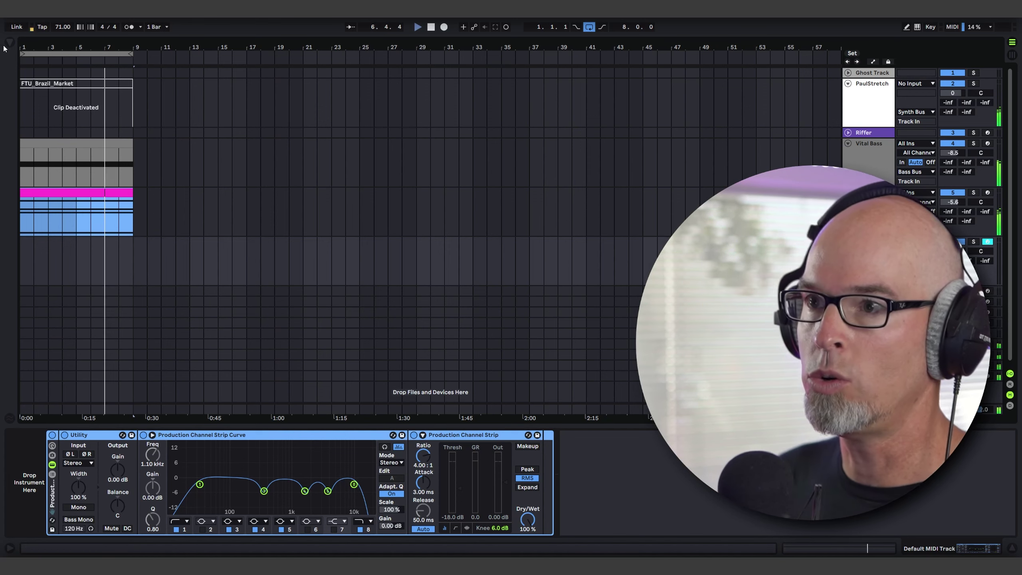
key("ctrl+alt+b")
left_click(27, 68)
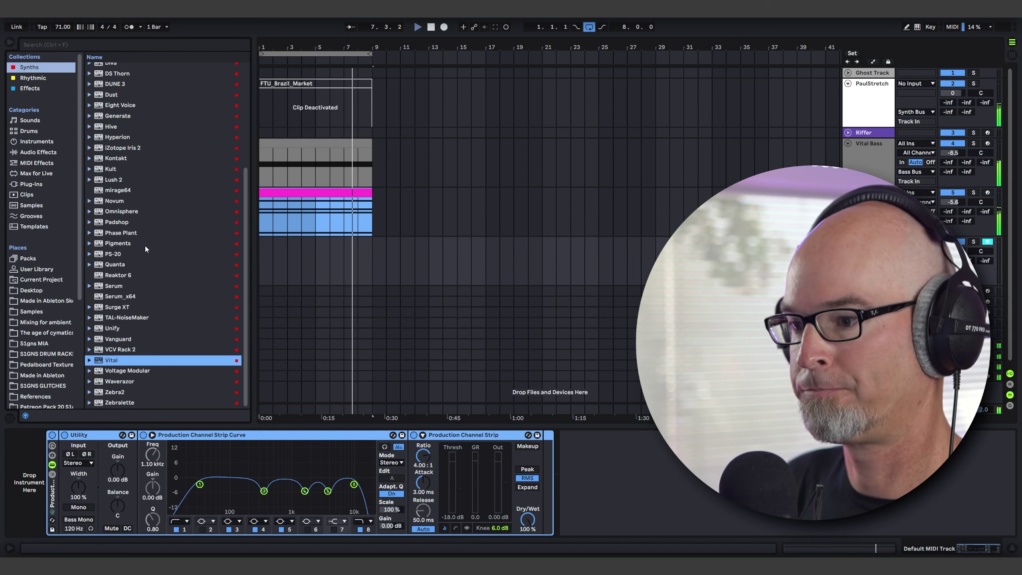
left_click_drag(117, 306, 421, 295)
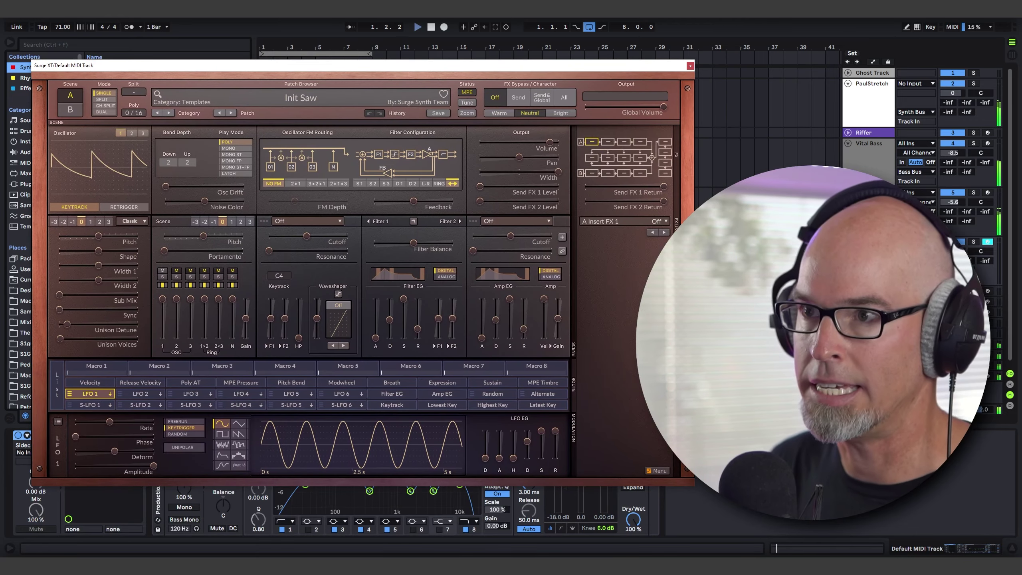
left_click(9, 42)
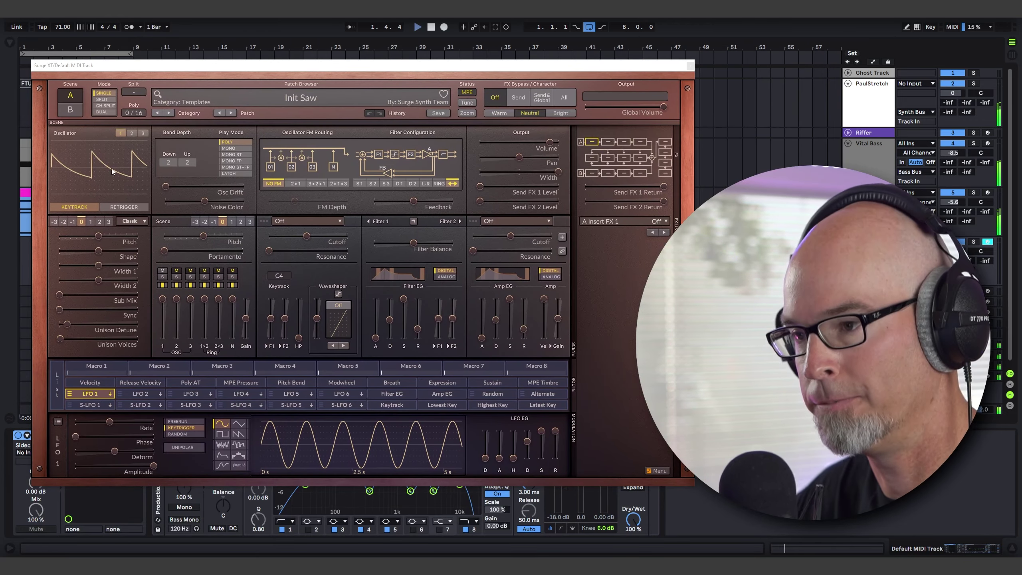
left_click_drag(444, 66, 385, 78)
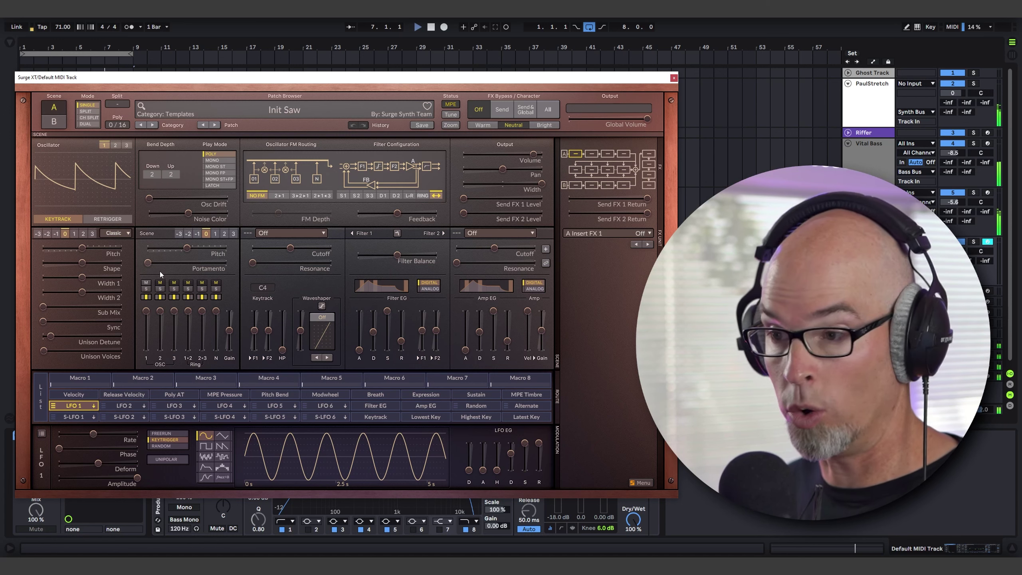
- Change Surge XT's oscillator 1 from Classic to the Wavetable type
left_click(113, 234)
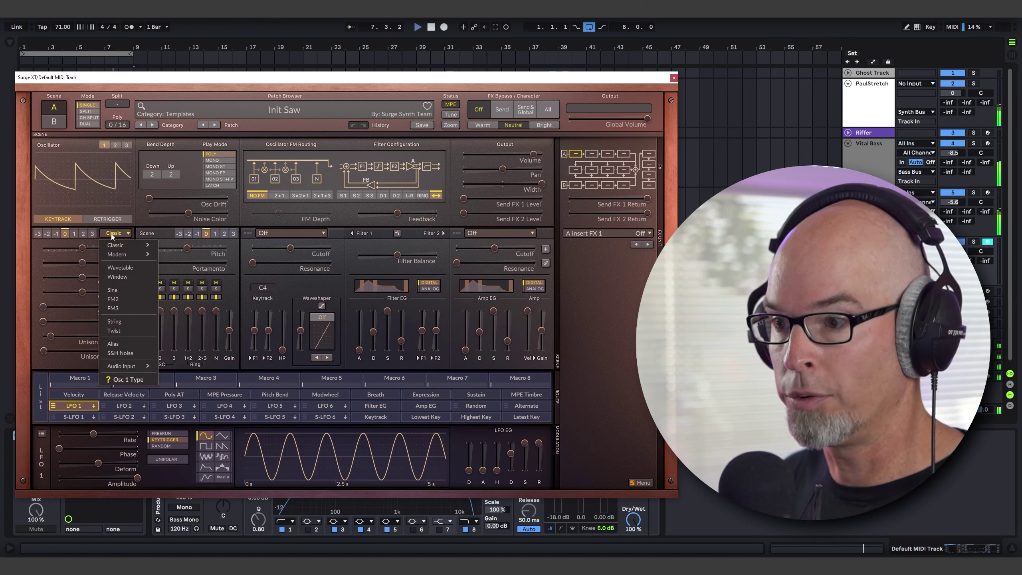
left_click(119, 268)
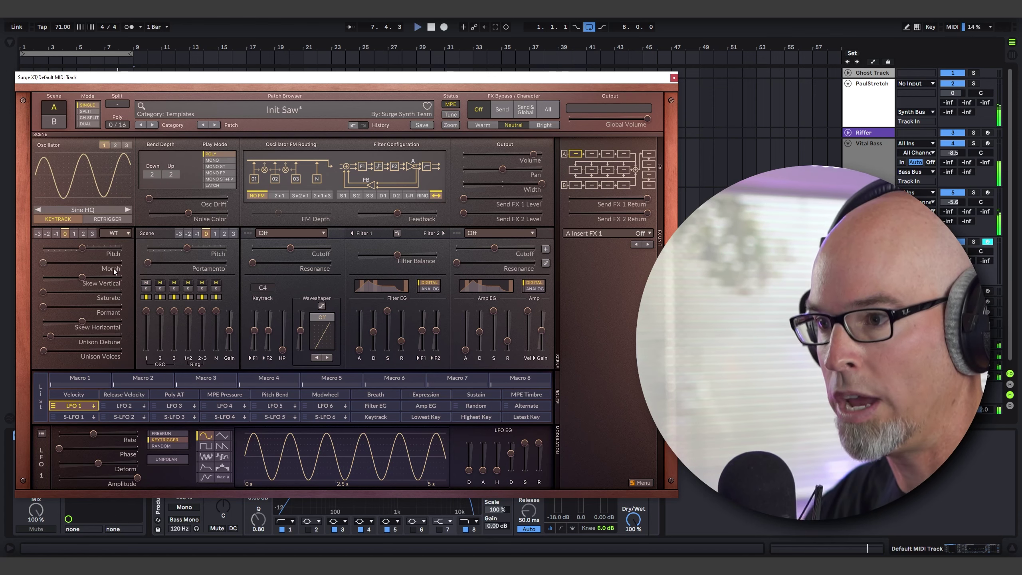
- Try the third-party FM 6 wavetable on oscillator 1 and advance through the following wavetables to Formant 1
left_click(88, 211)
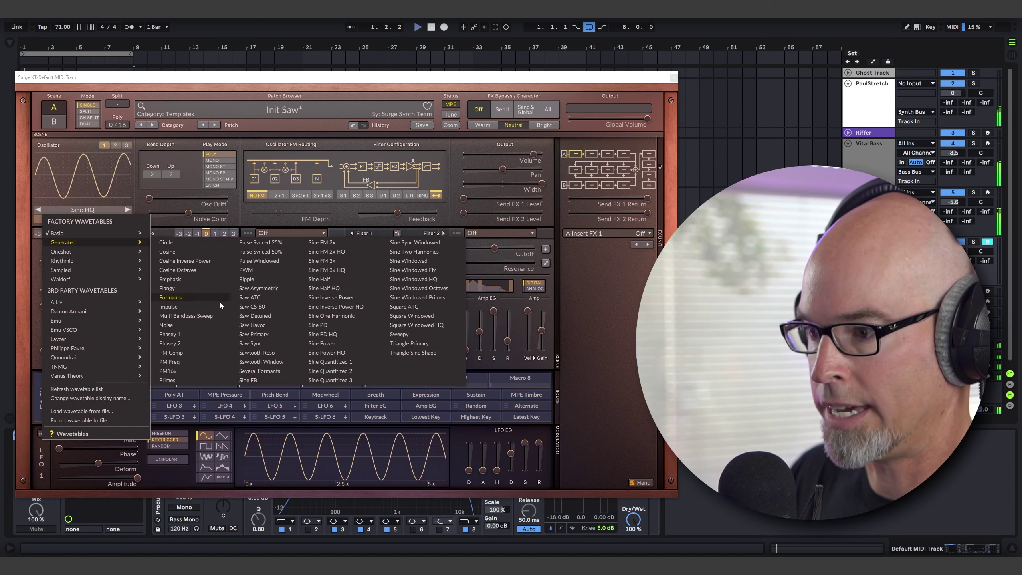
mouse_move(91, 308)
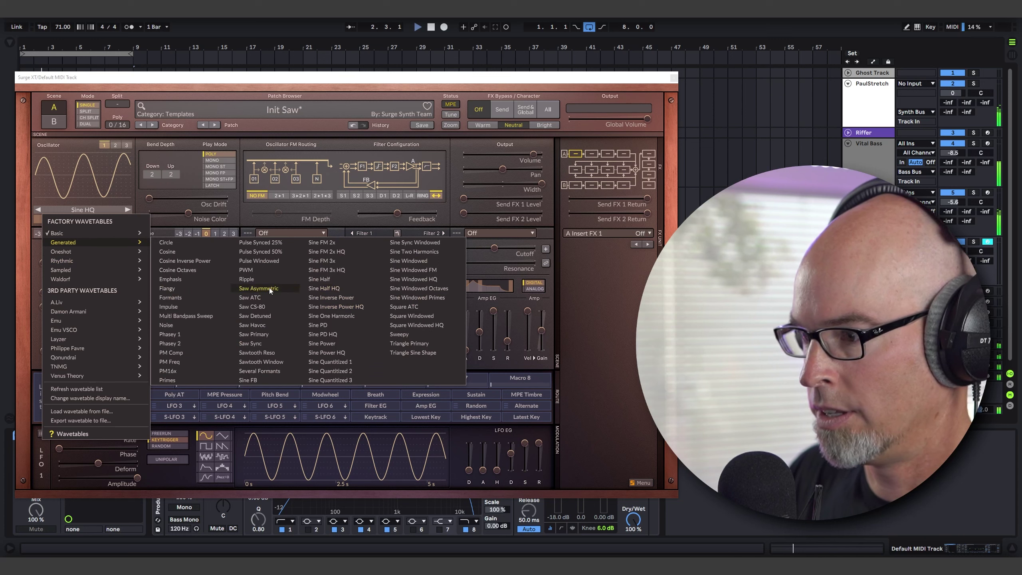
mouse_move(75, 252)
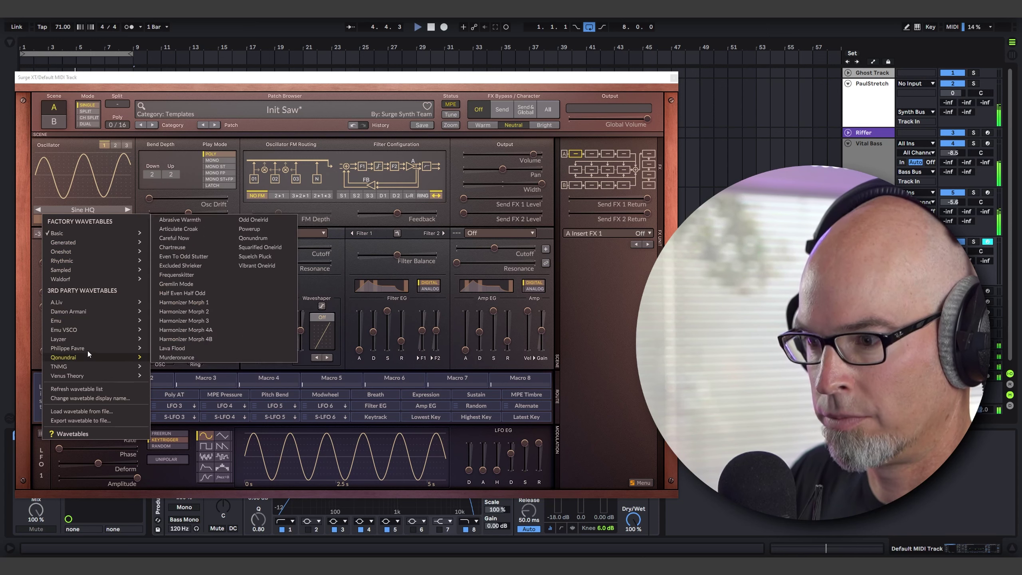
mouse_move(87, 349)
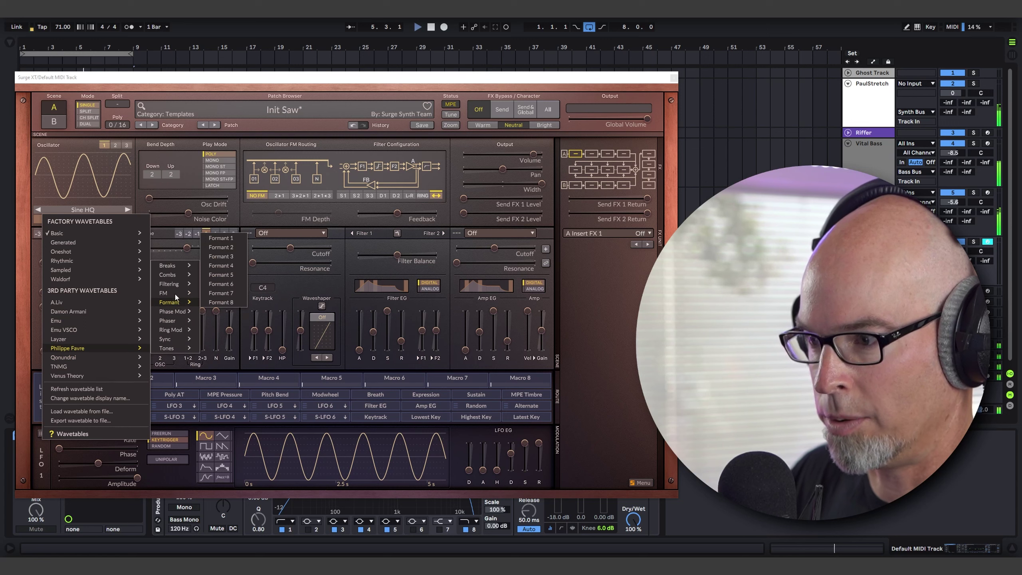
mouse_move(174, 286)
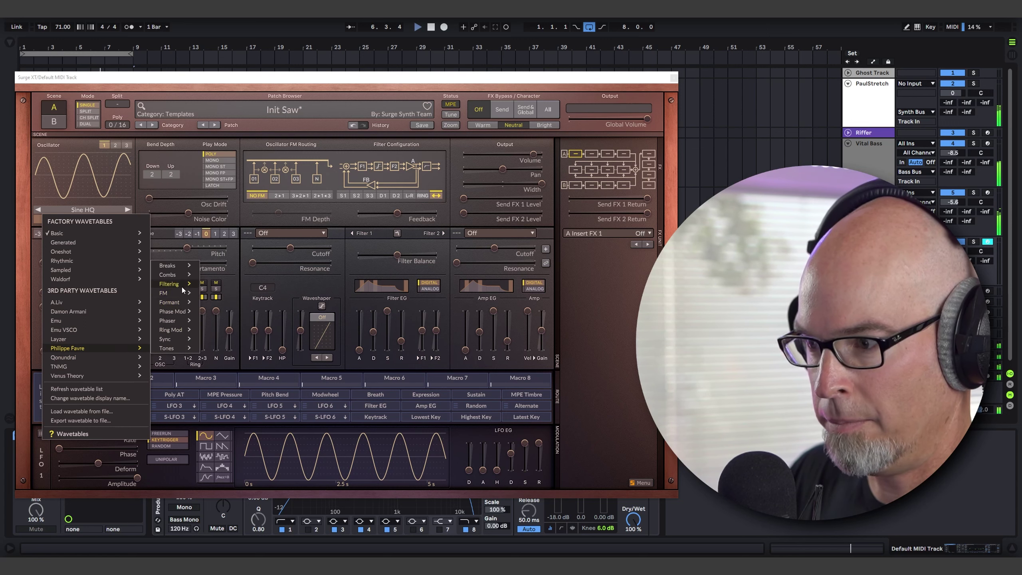
left_click(225, 270)
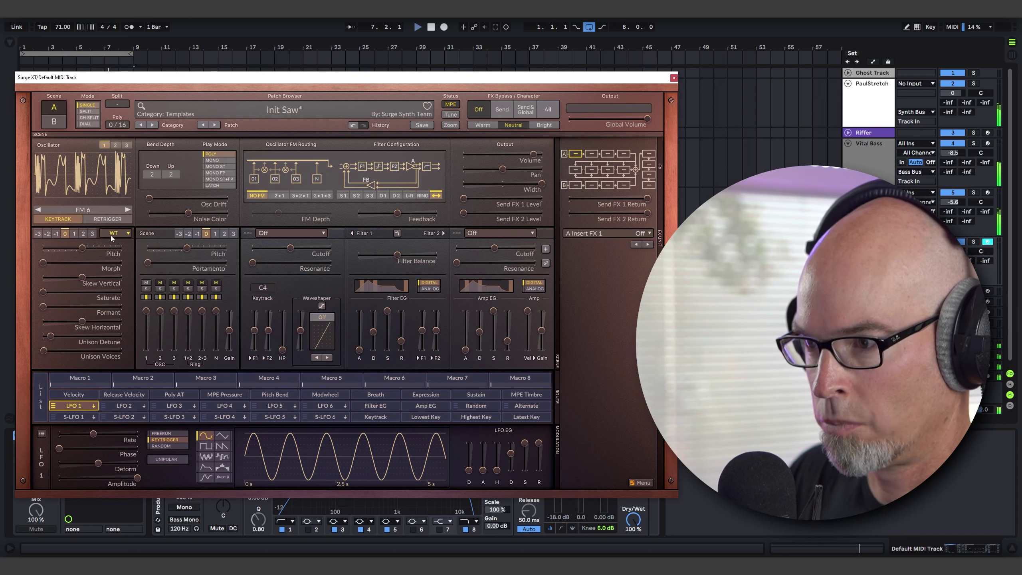
left_click(127, 209)
left_click(127, 209)
left_click(127, 209)
- Load the Excluded Shrieker wavetable from the Qonundrai collection into oscillator 1
left_click(88, 210)
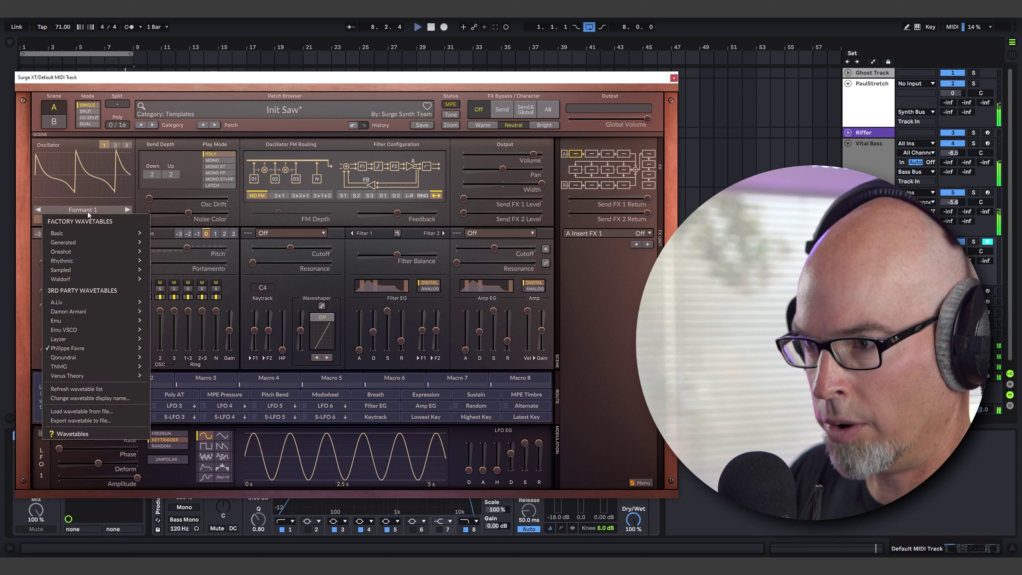
mouse_move(78, 357)
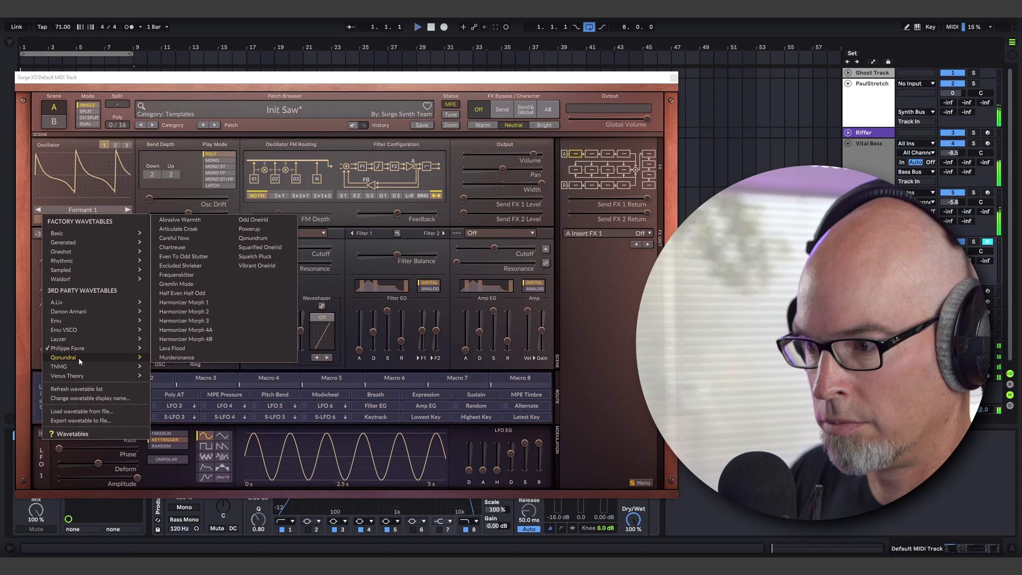
left_click(191, 266)
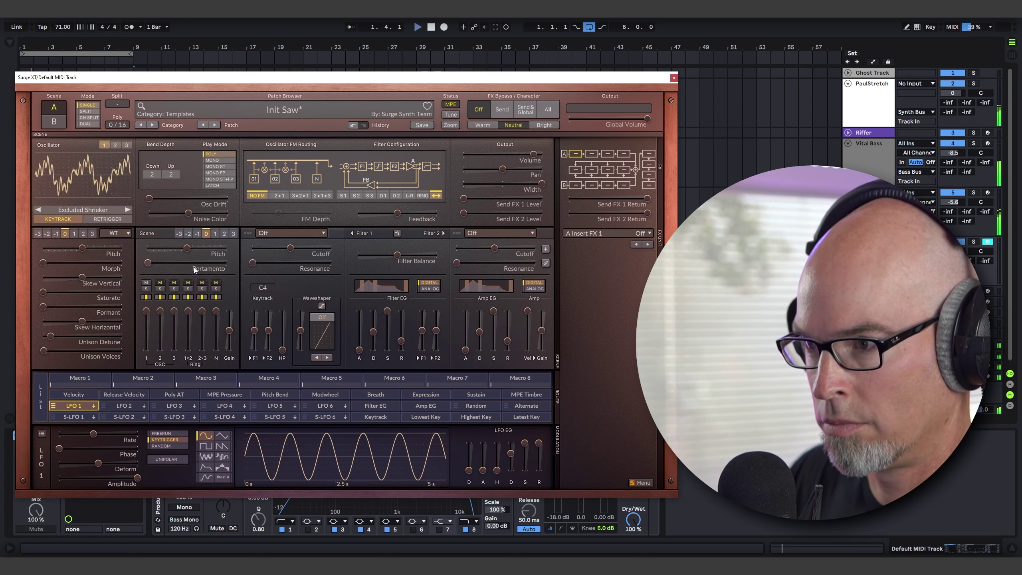
left_click(87, 209)
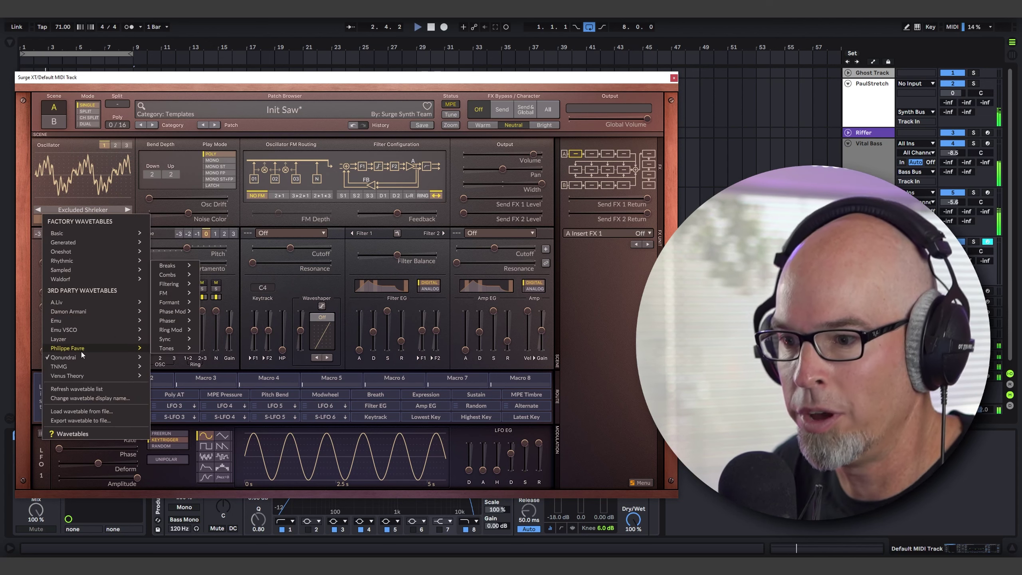
mouse_move(80, 358)
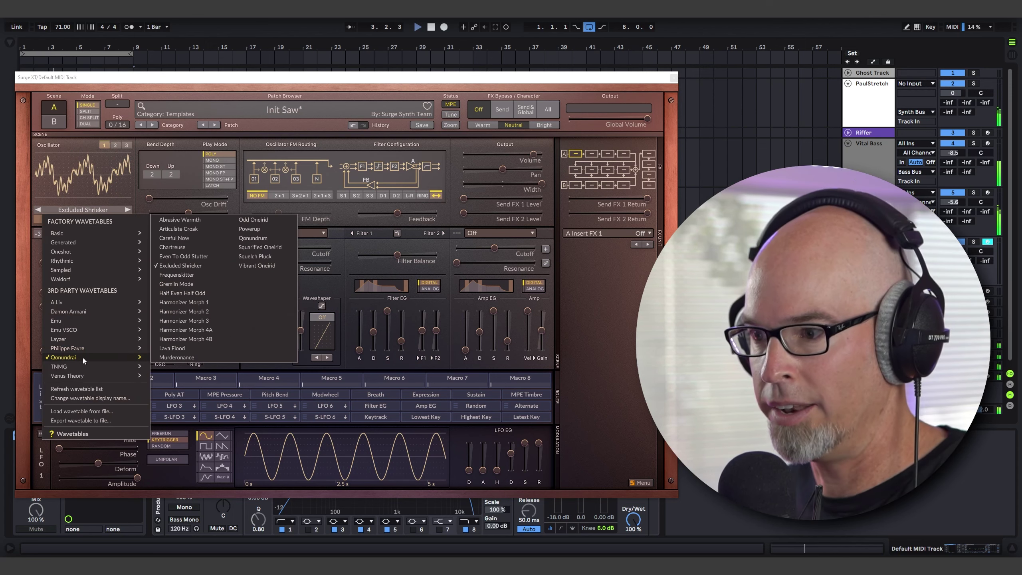
left_click(199, 266)
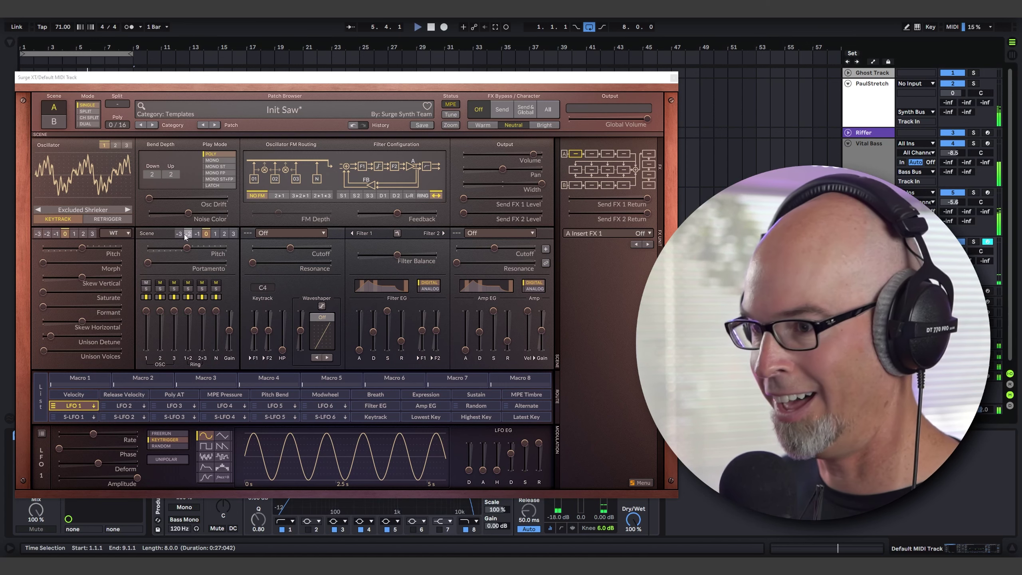
- Raise oscillator 1 by one octave and increase its Morph to about two thirds of its range
left_click(76, 235)
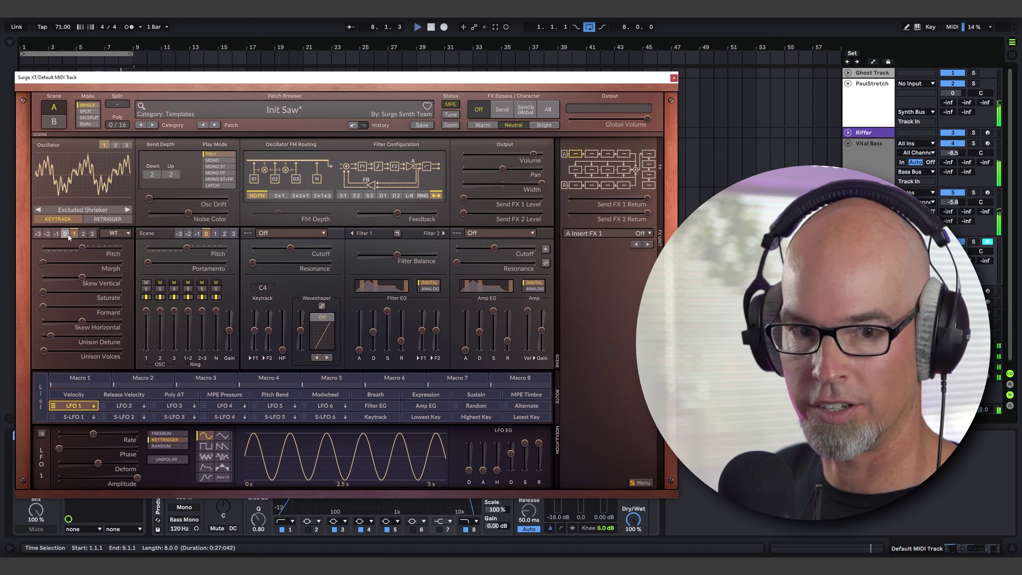
left_click_drag(43, 263, 98, 258)
mouse_move(97, 258)
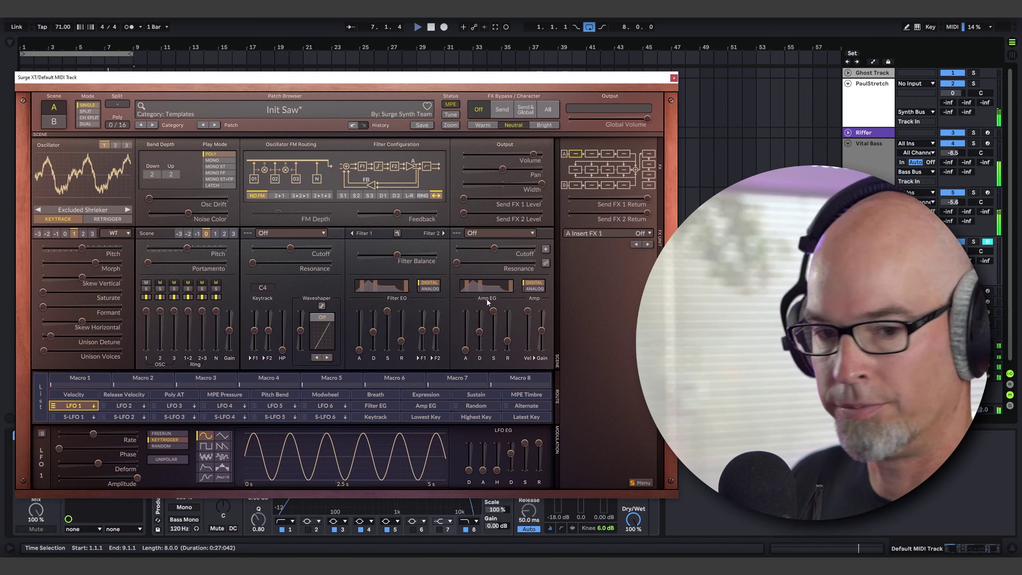
- Lengthen the amp envelope's attack, decay and release with slightly lower sustain, and increase oscillator 1's unison voices
left_click_drag(466, 349, 479, 319)
mouse_move(493, 310)
left_mouse_down()
mouse_move(507, 338)
mouse_move(508, 319)
left_mouse_up()
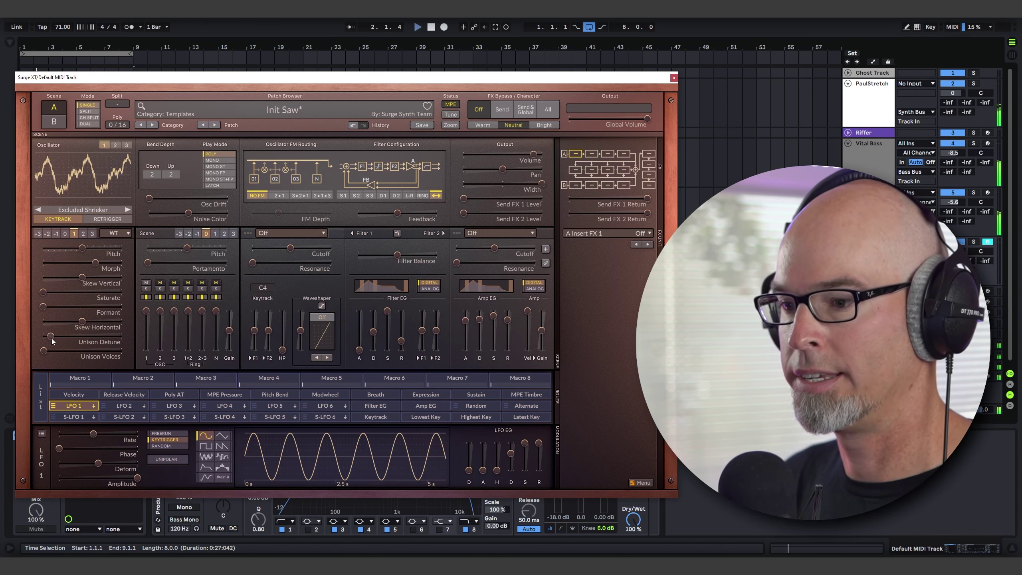
left_click_drag(45, 351, 50, 336)
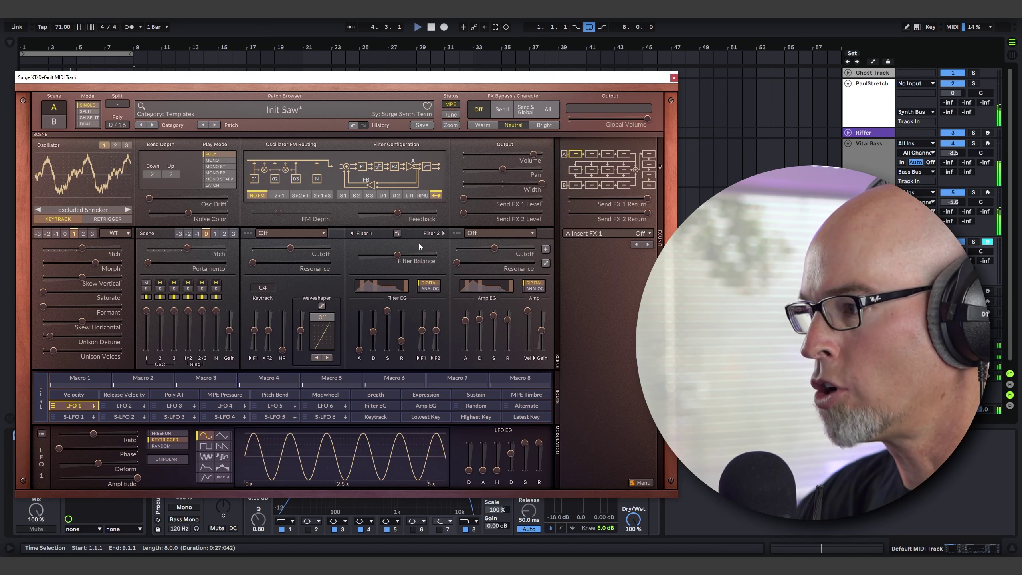
- Set filter 1 to a 12 dB highpass with a raised cutoff, and lower oscillator 1's level in the mixer
left_click(303, 233)
mouse_move(318, 262)
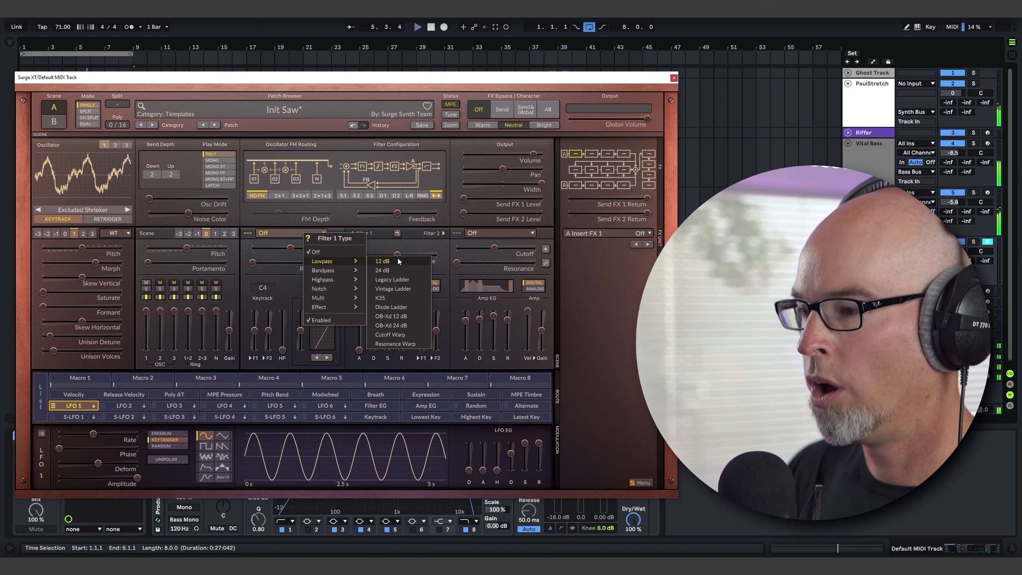
mouse_move(315, 280)
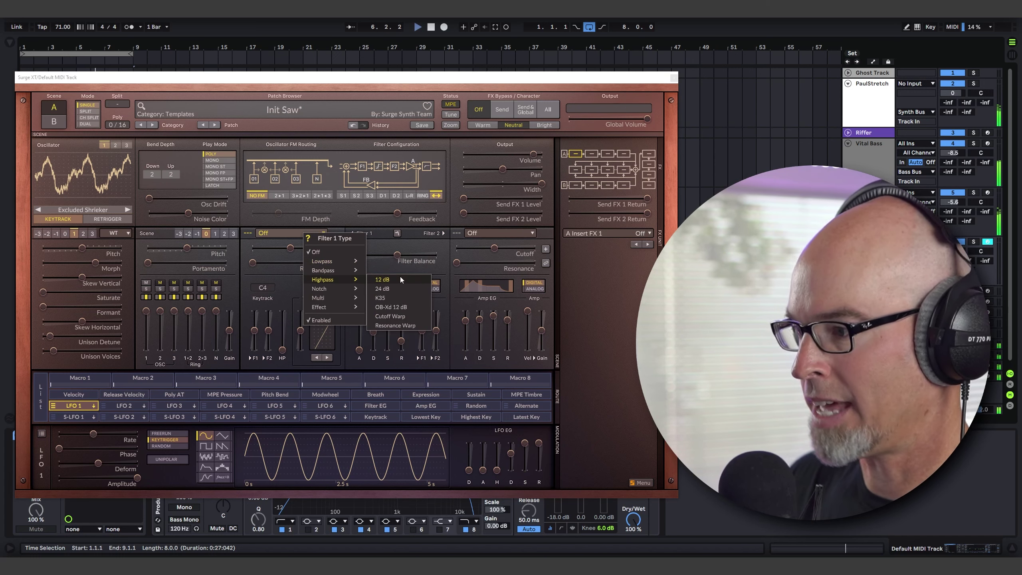
left_click(402, 280)
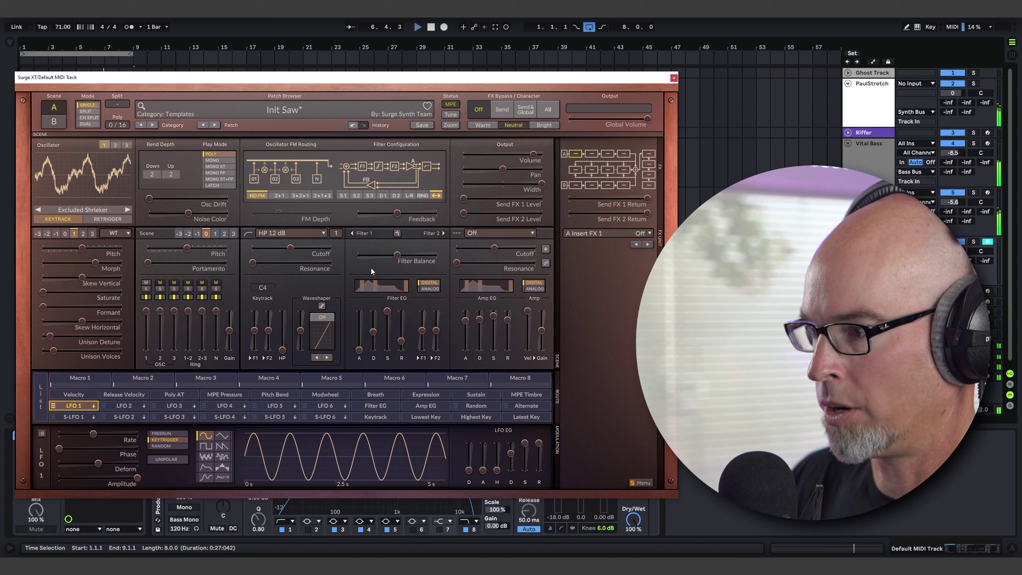
left_click_drag(290, 249, 310, 249)
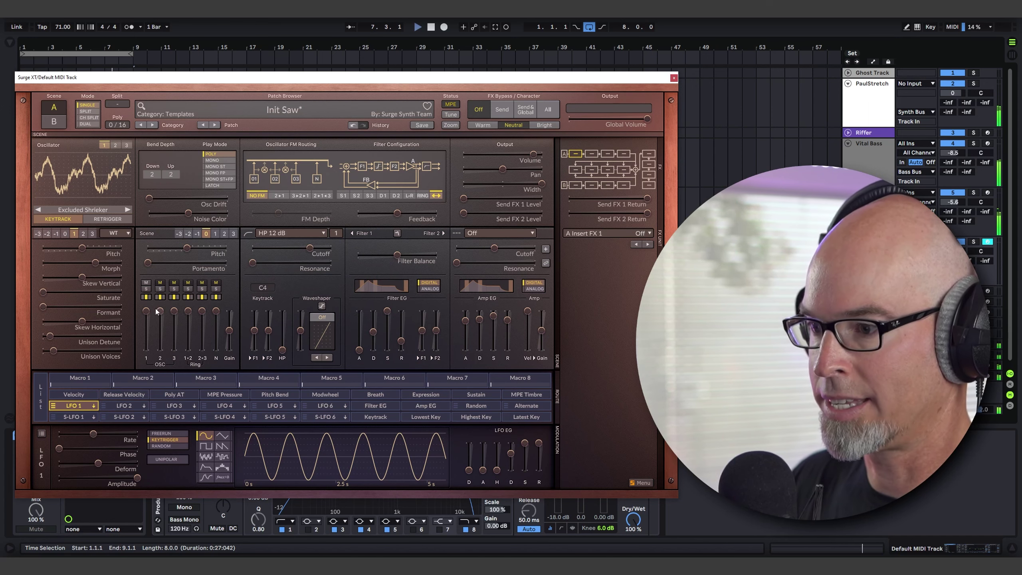
left_click_drag(146, 310, 143, 330)
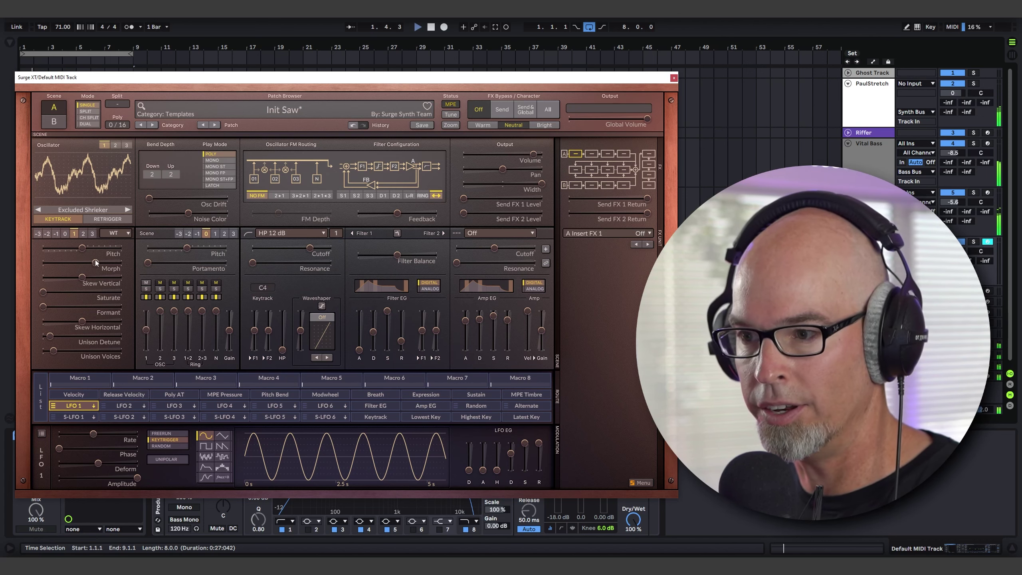
- Raise oscillator 1's Morph to about 74% and modulate it with LFO 1 between about 56% and 93%
left_click_drag(95, 259, 101, 261)
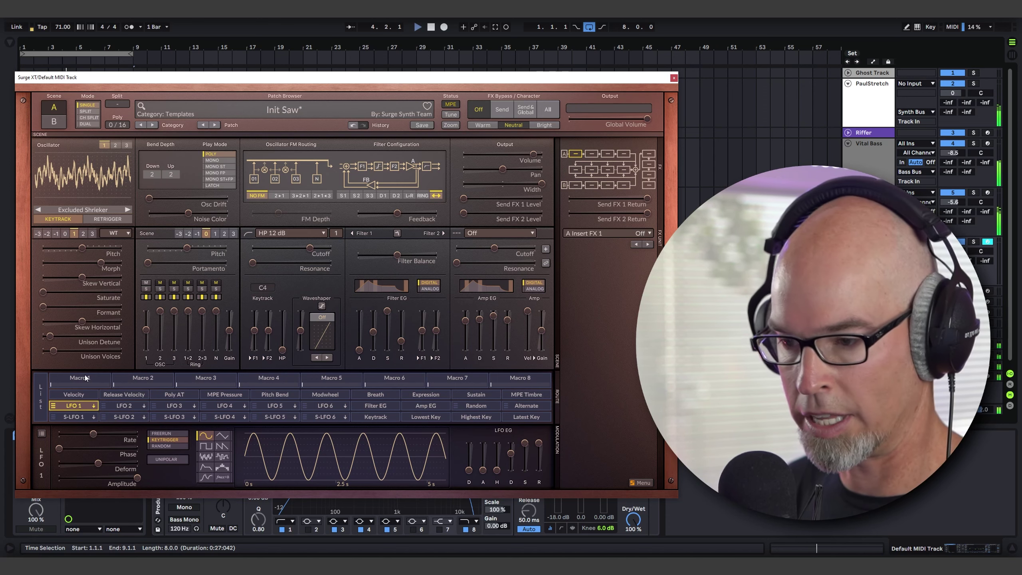
left_click(76, 406)
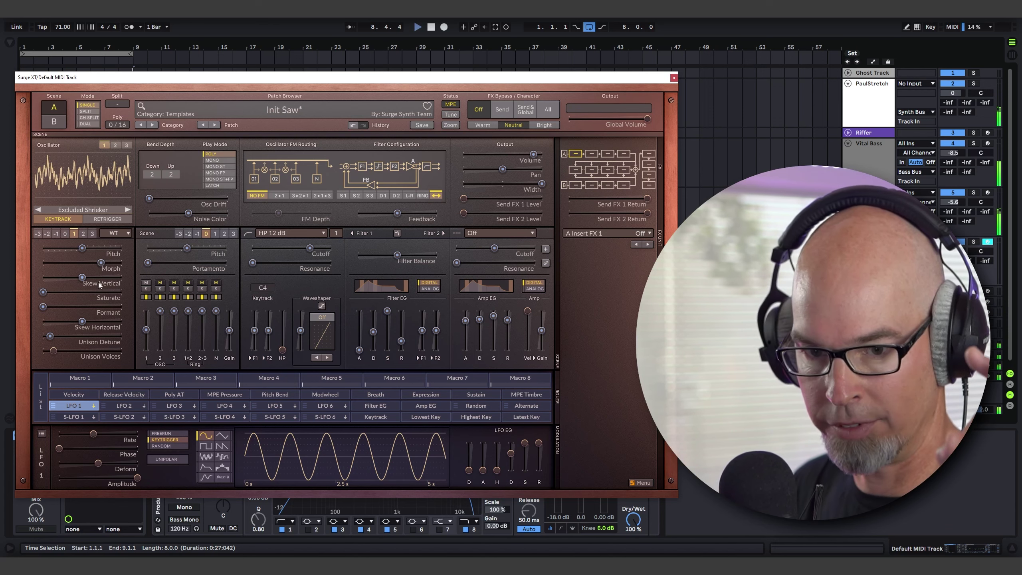
left_click_drag(102, 262, 87, 262)
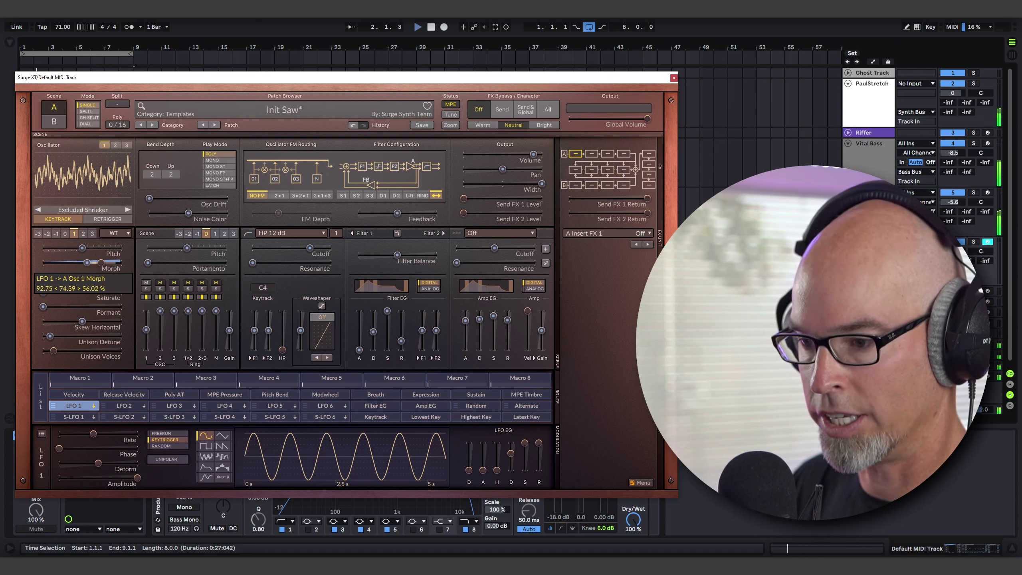
left_click(72, 407)
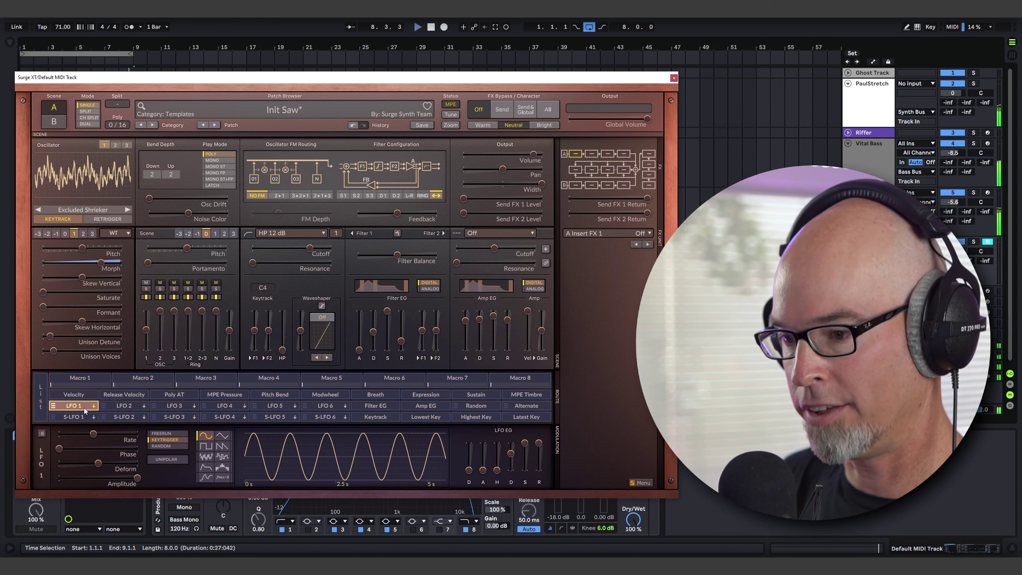
- Slow LFO 1's rate and set oscillator 2 to a Modern triangle, one octave lower at about -20 dB
left_click_drag(97, 436, 88, 433)
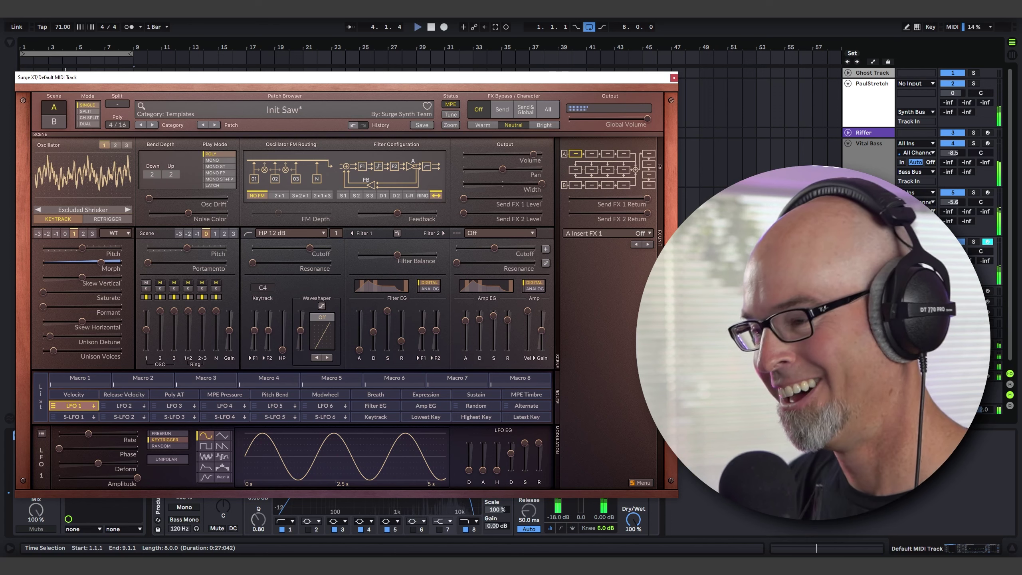
left_click(116, 146)
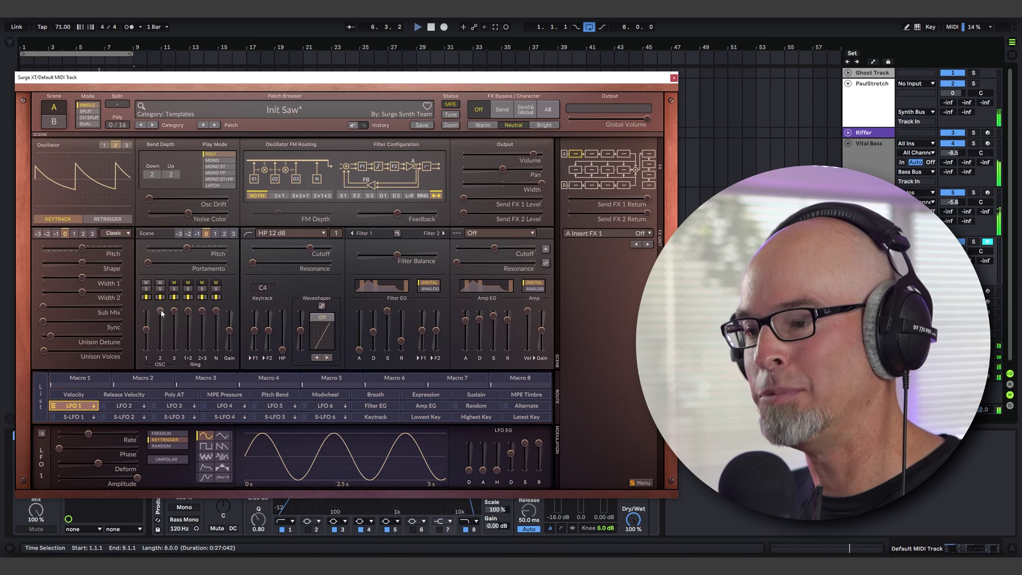
left_click_drag(161, 312, 160, 327)
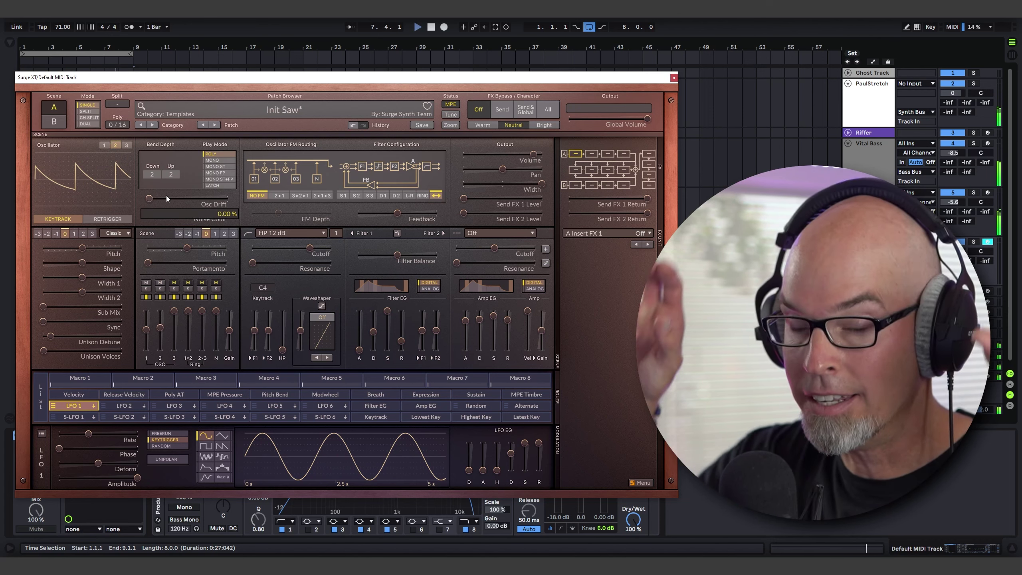
left_click(55, 233)
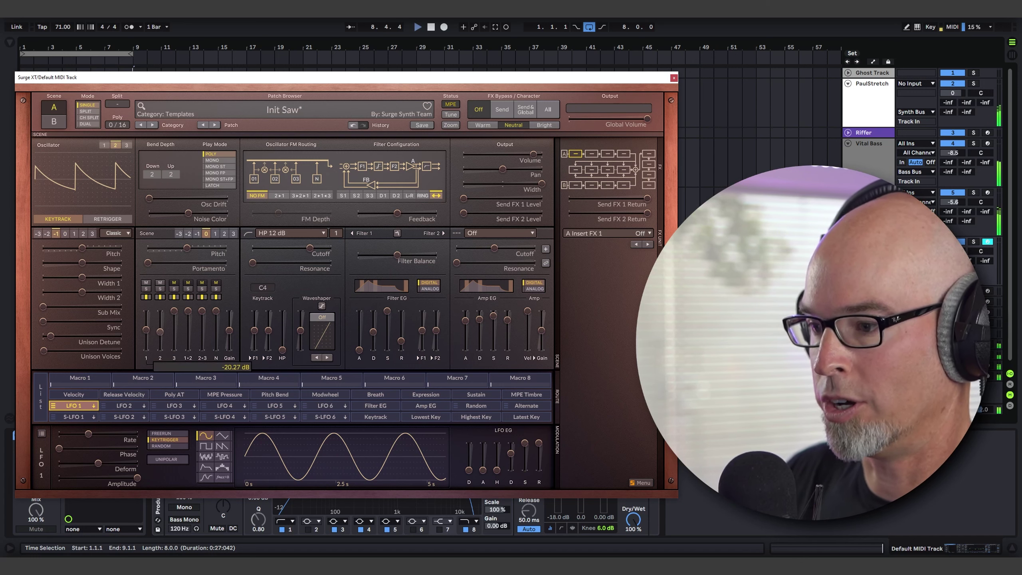
left_click(108, 235)
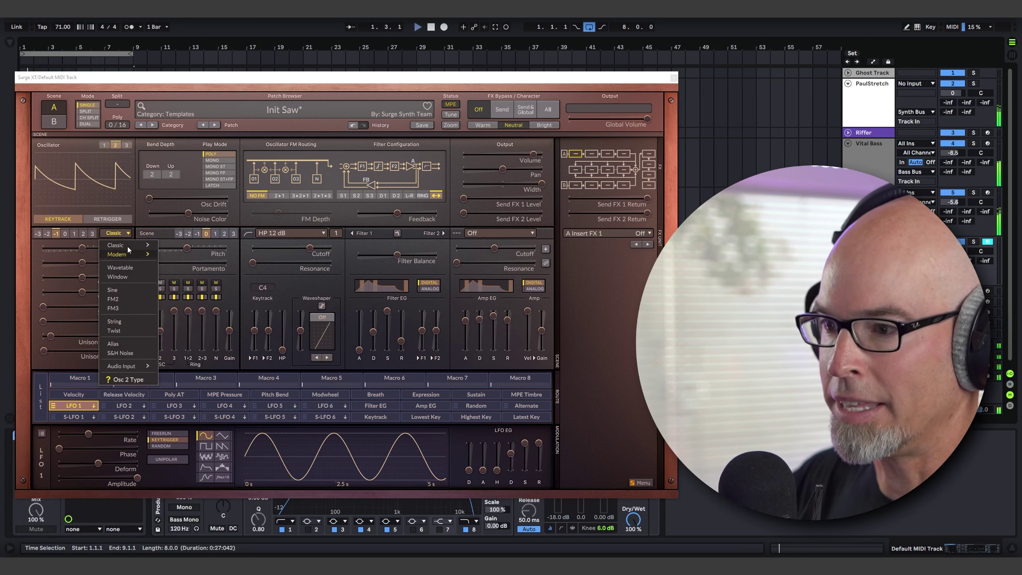
mouse_move(121, 254)
left_click(179, 272)
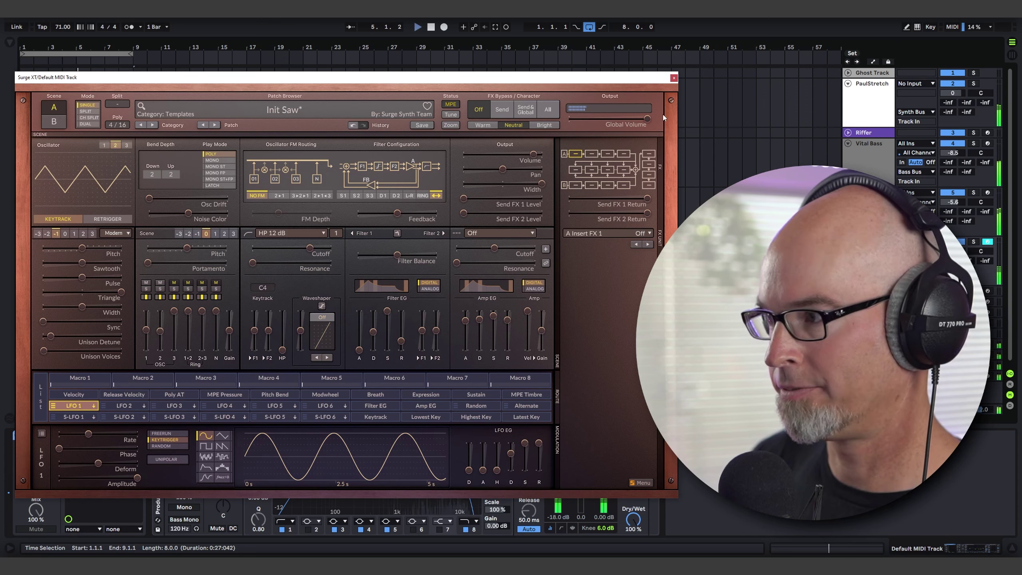
- Copy the Delay from the Vital chord pad track to the end of the Surge XT track's effect chain
left_click(674, 79)
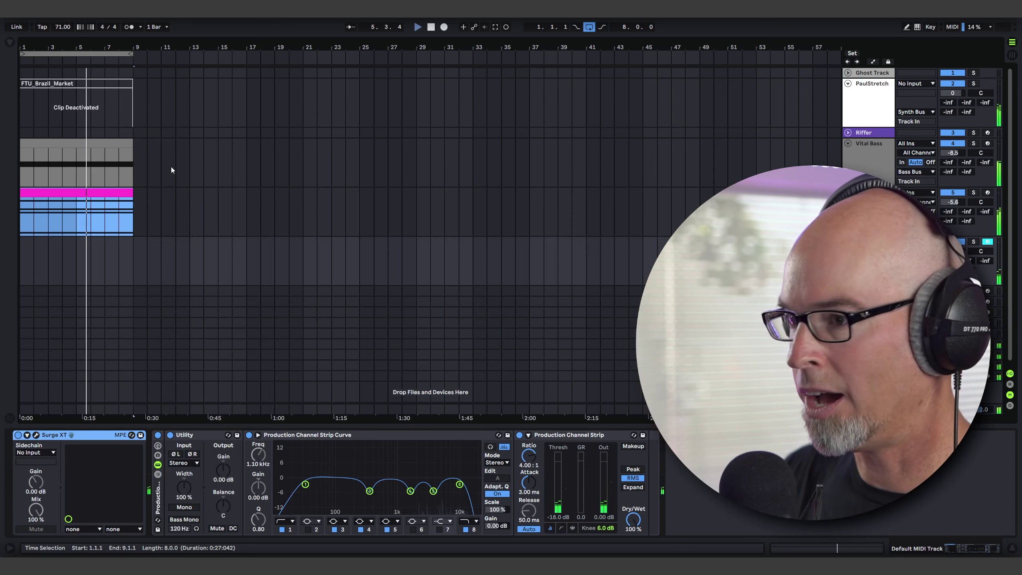
left_click(11, 42)
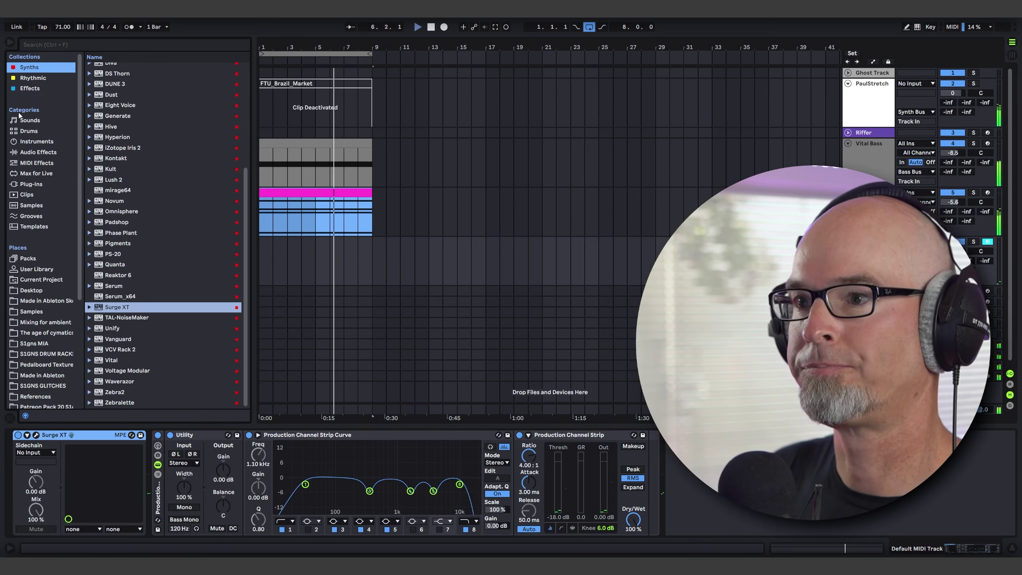
left_click(38, 152)
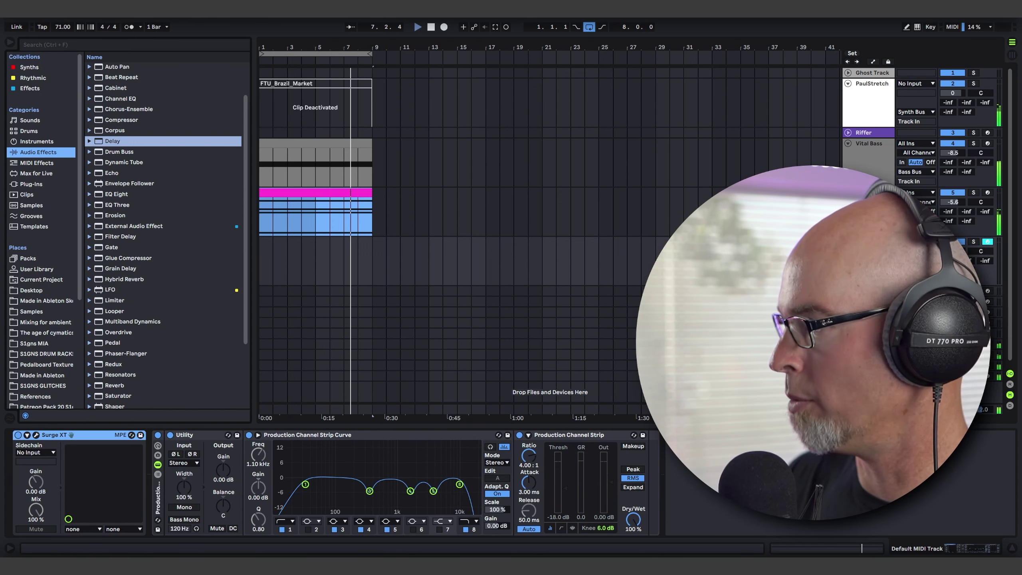
left_click_drag(113, 141, 804, 209)
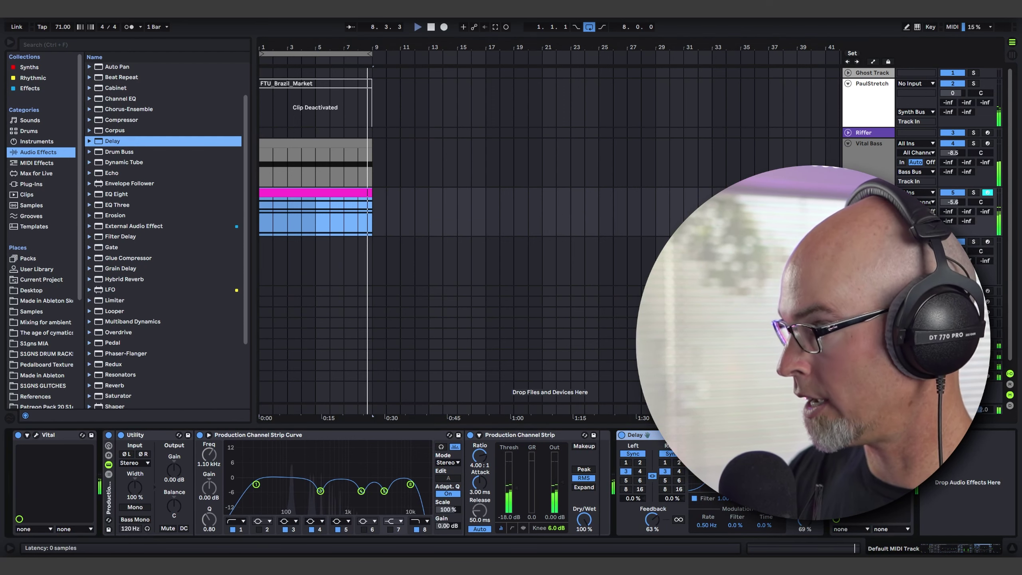
left_click(869, 241)
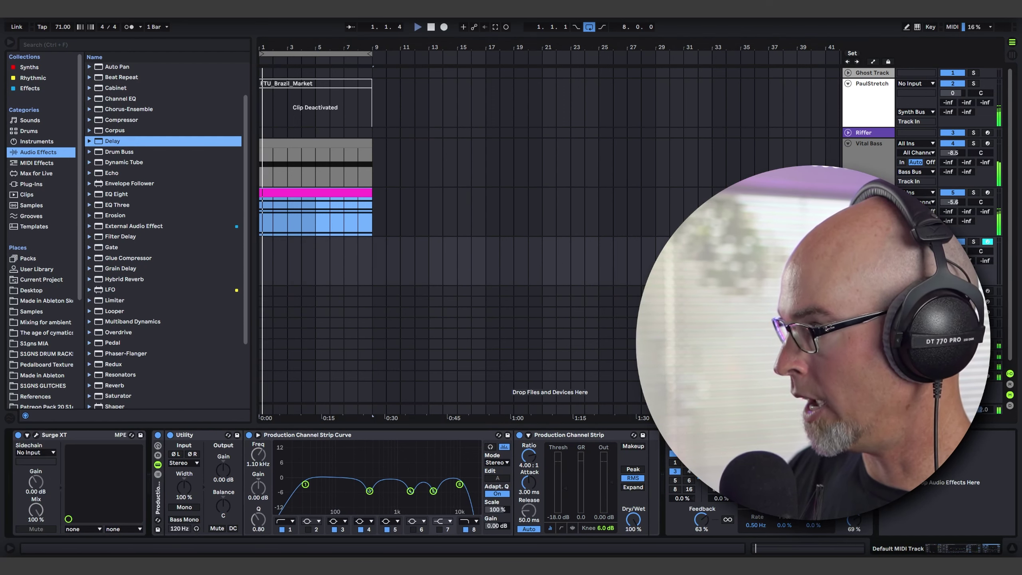
left_click(869, 193)
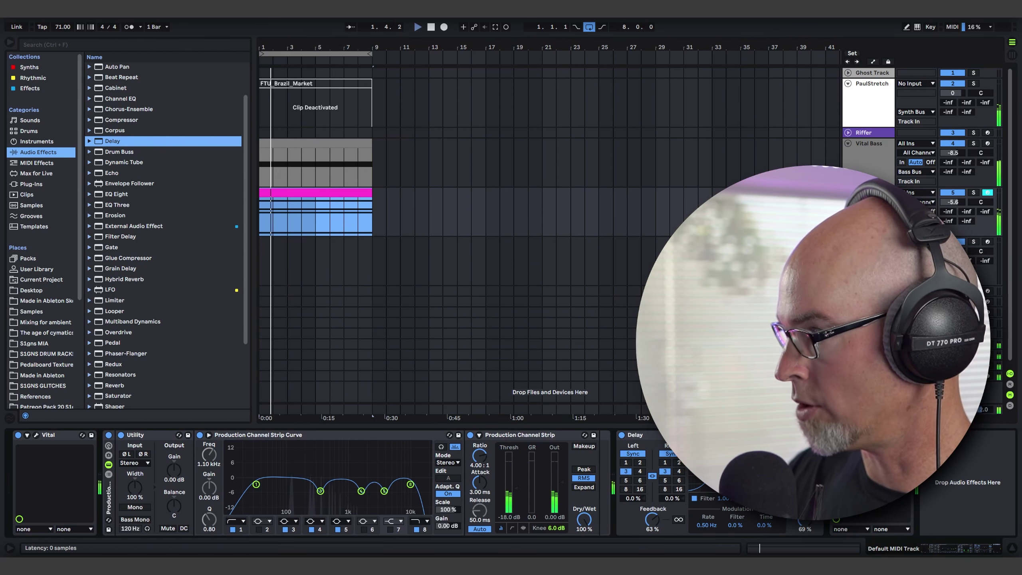
left_click(870, 242)
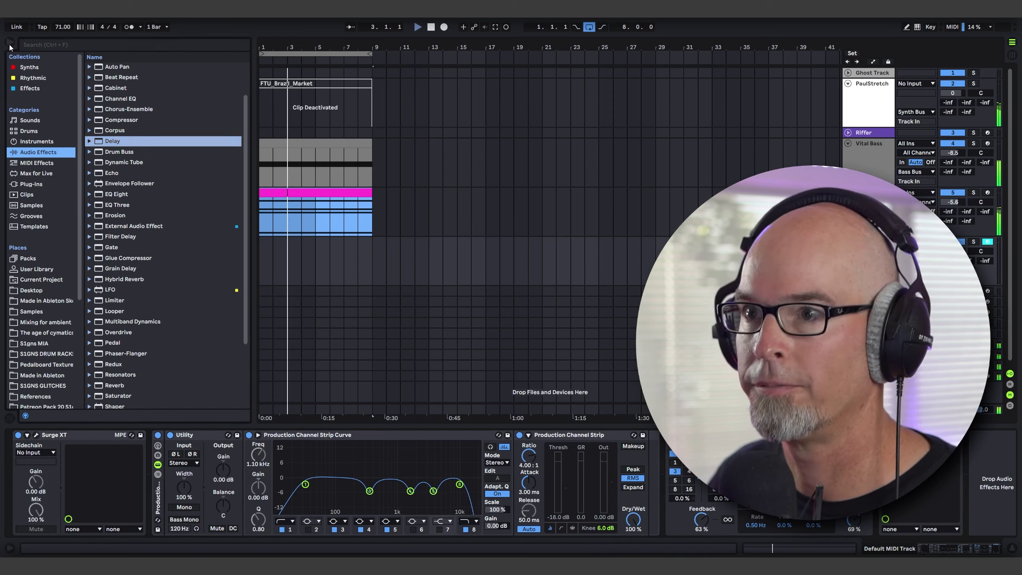
key("ctrl+alt+b")
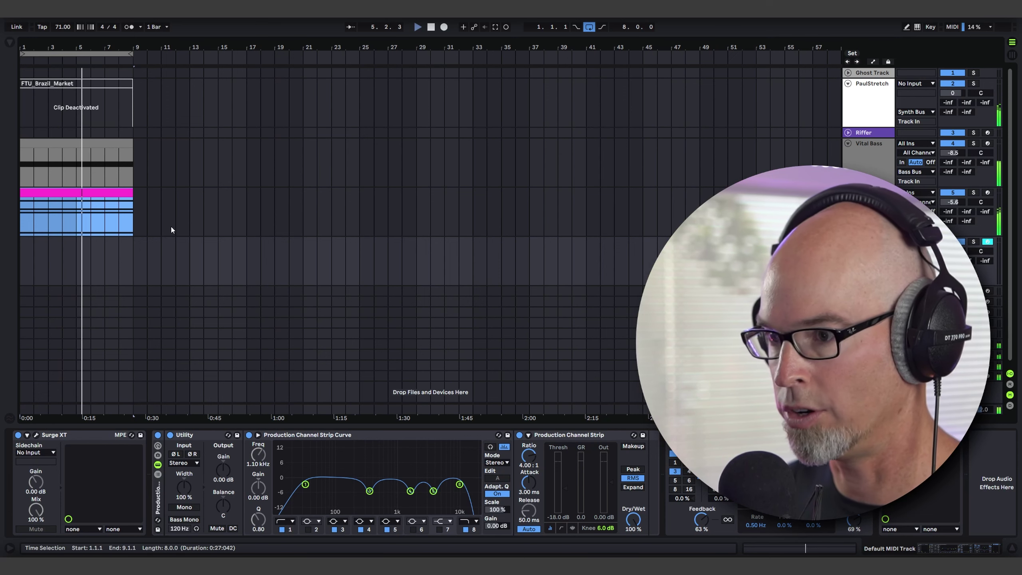
- Create an eight-bar MIDI clip on the Surge XT track and restrict its note editor to the B Minor scale
left_click(36, 436)
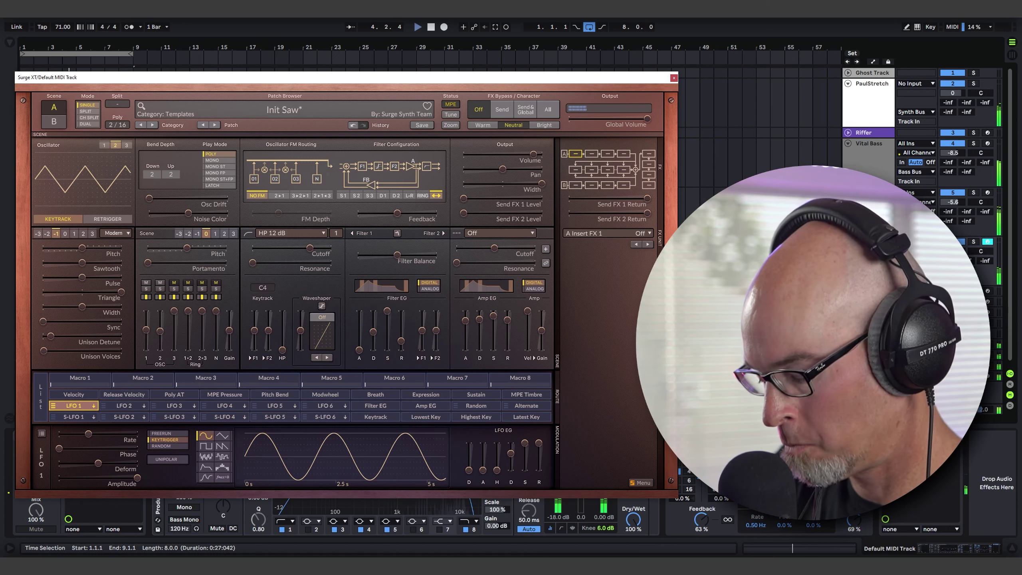
left_click(674, 78)
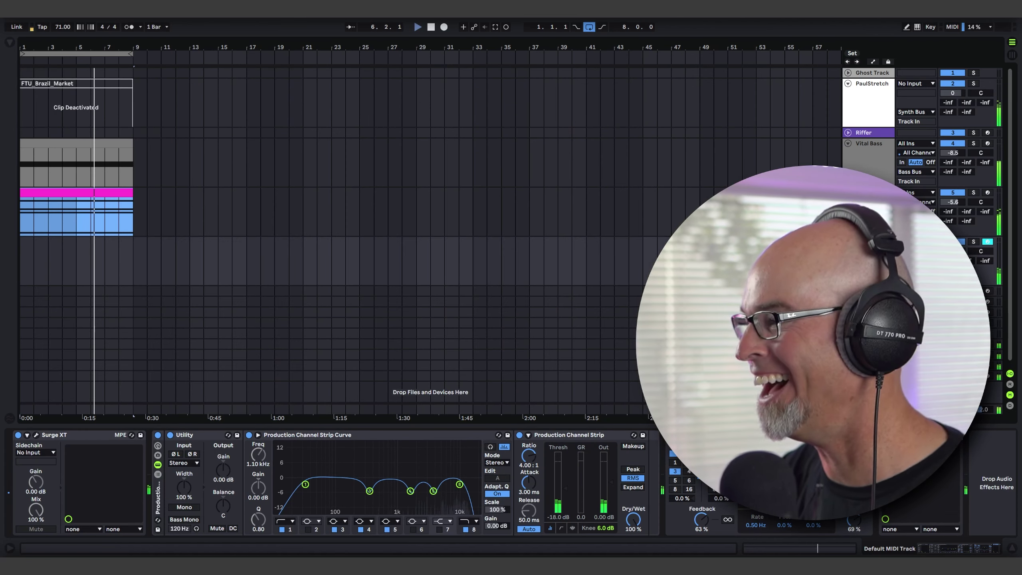
left_click(27, 230)
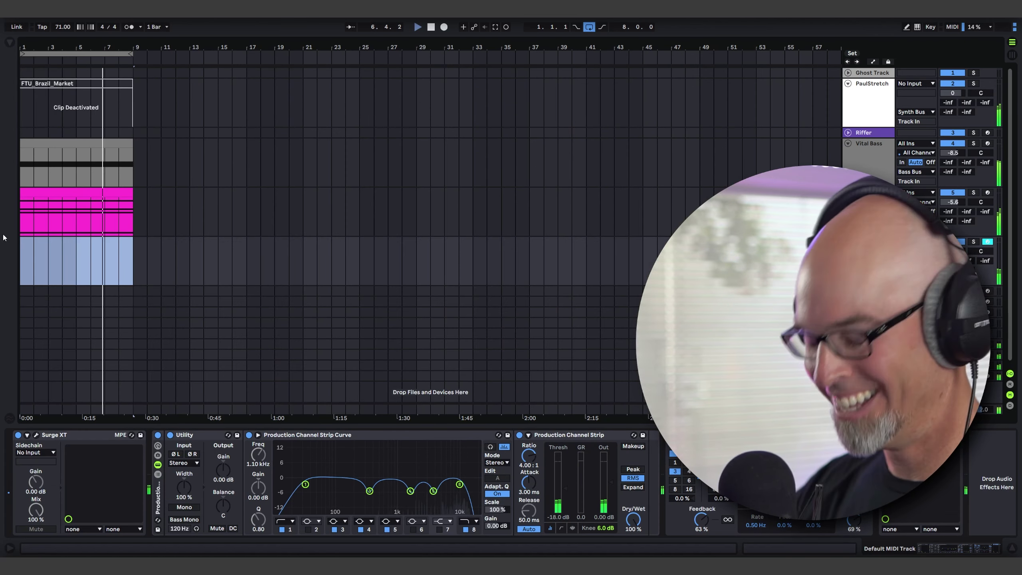
key("ctrl+shift+m")
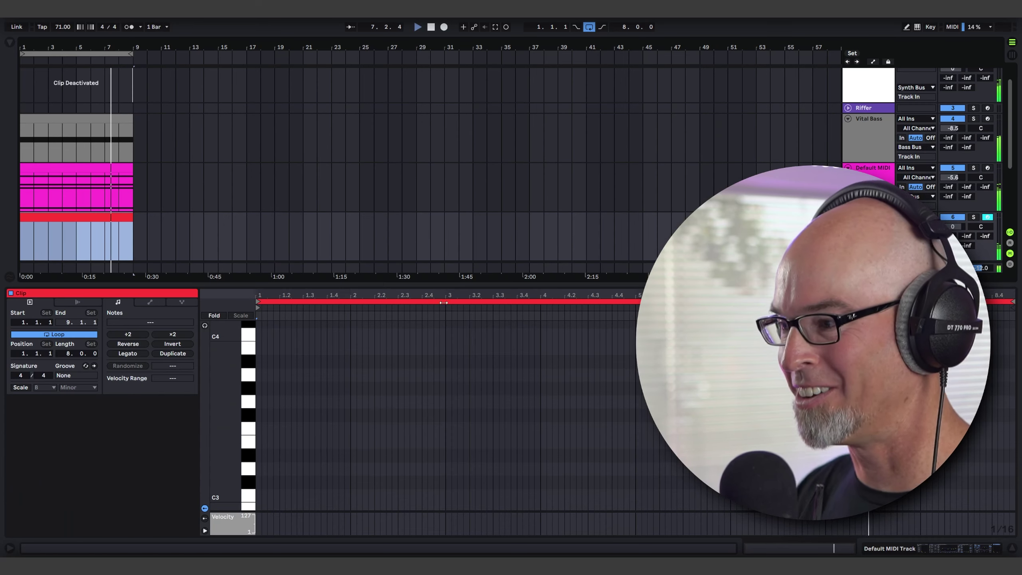
left_click_drag(424, 287, 422, 174)
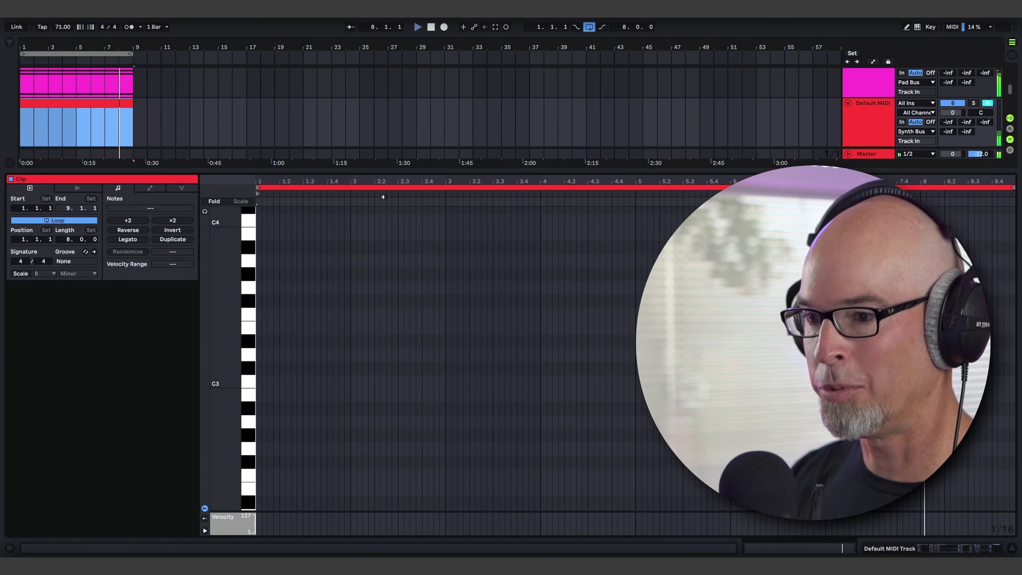
left_click(28, 274)
left_click(241, 200)
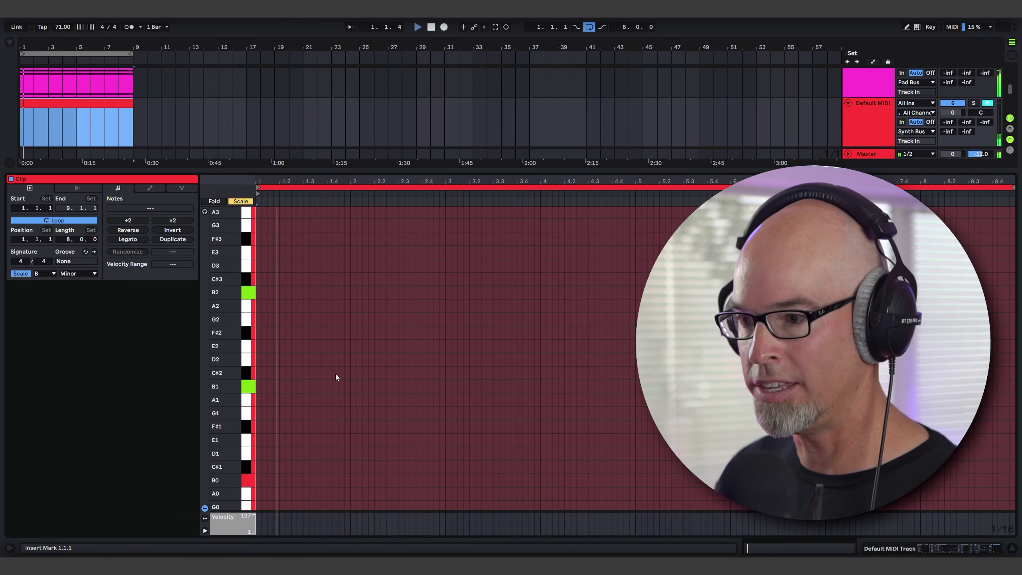
- Set the note grid to 8 bars and draw B1 and B2 notes spanning the whole clip
right_click(285, 389)
left_click(300, 323)
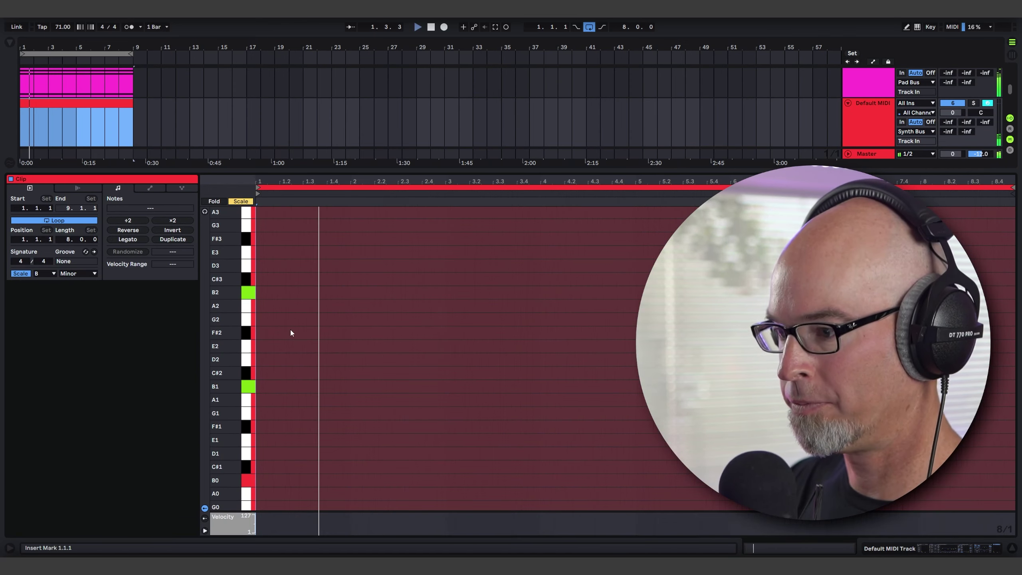
right_click(270, 375)
left_click(318, 355)
left_click(273, 386)
left_click(273, 292)
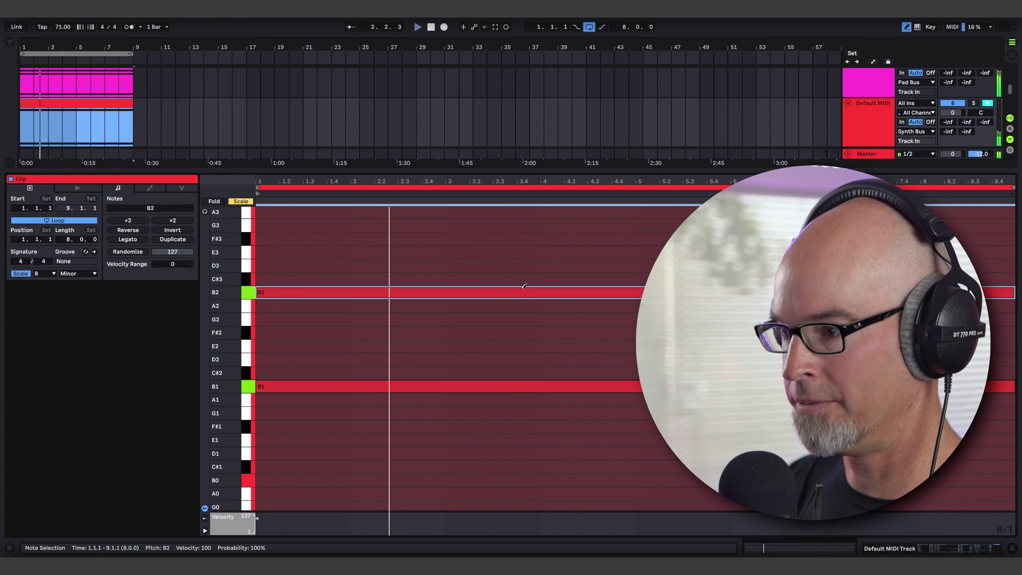
- Set the note grid to 1 bar and add an E3 note from bar 5 to the end of the clip
right_click(543, 266)
left_click(648, 424)
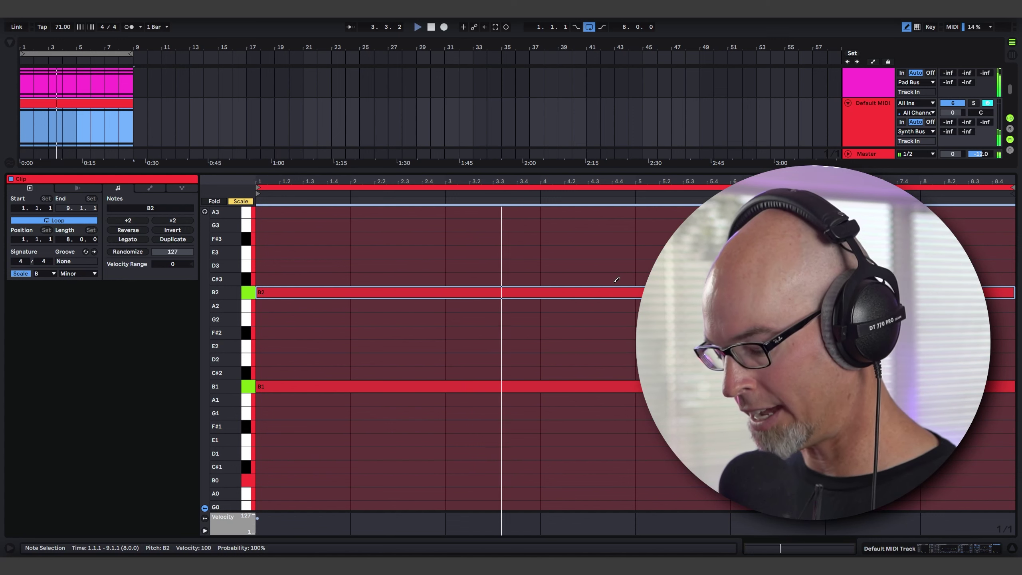
left_click(644, 252)
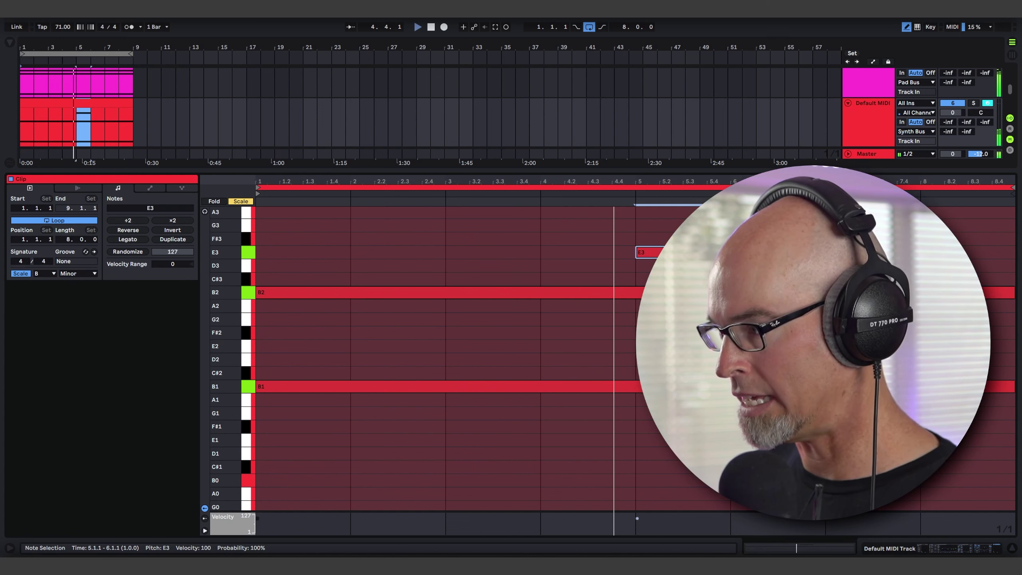
left_click_drag(730, 252, 981, 278)
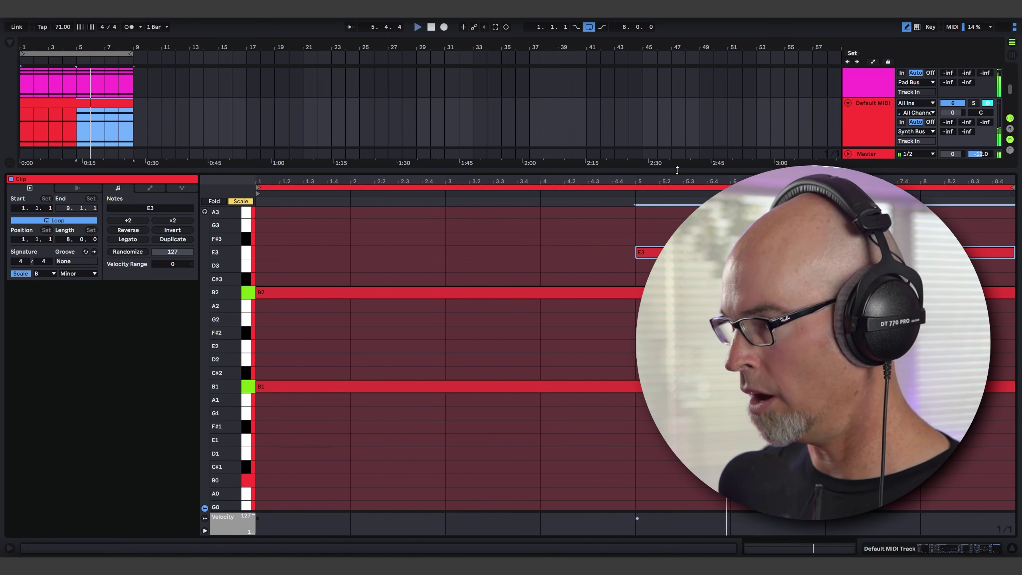
- Enlarge the arrangement area and open the SPAN analyzer on the Master track to examine the mix spectrum
left_click_drag(926, 172, 925, 376)
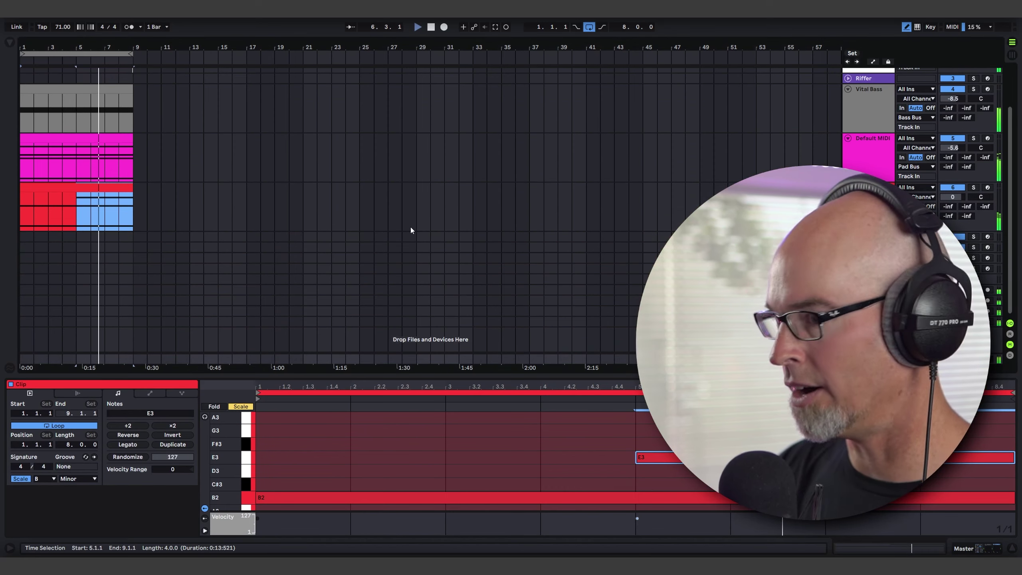
left_click(414, 329)
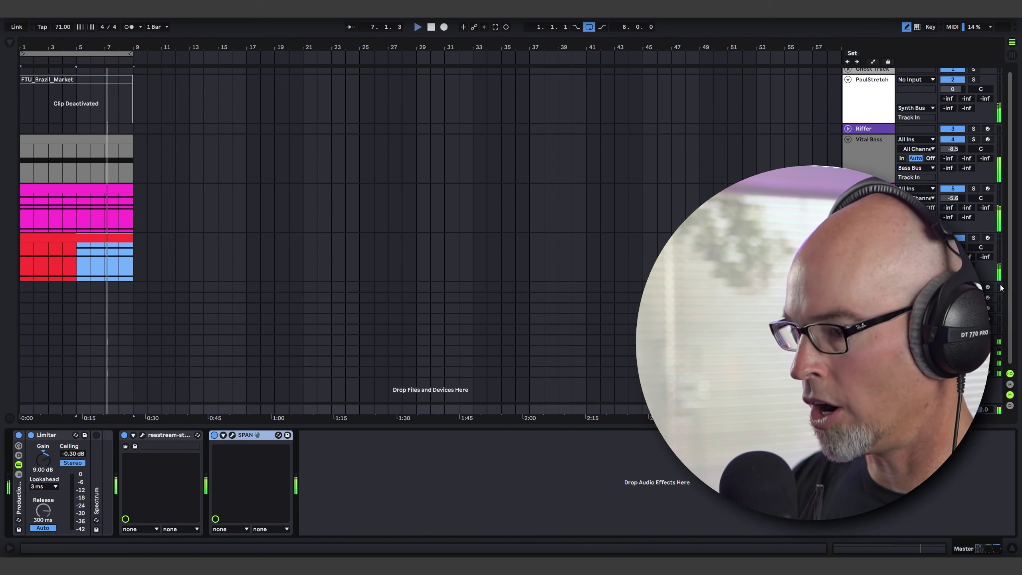
left_click(232, 434)
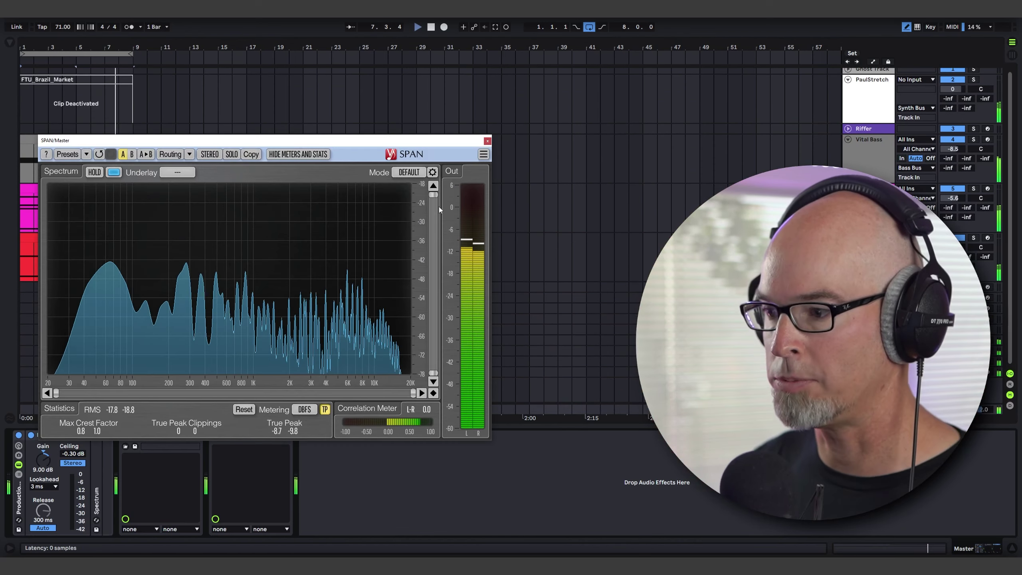